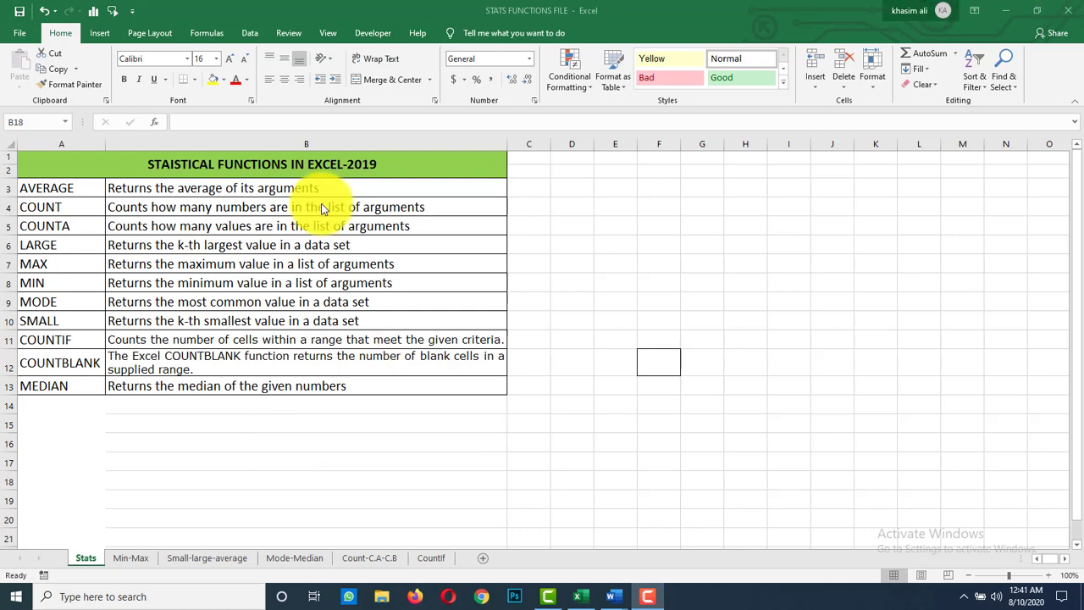
On the Min-Max sheet, enter the formula =MIN(B3:B13) in the yellow cell B14.
click(119, 562)
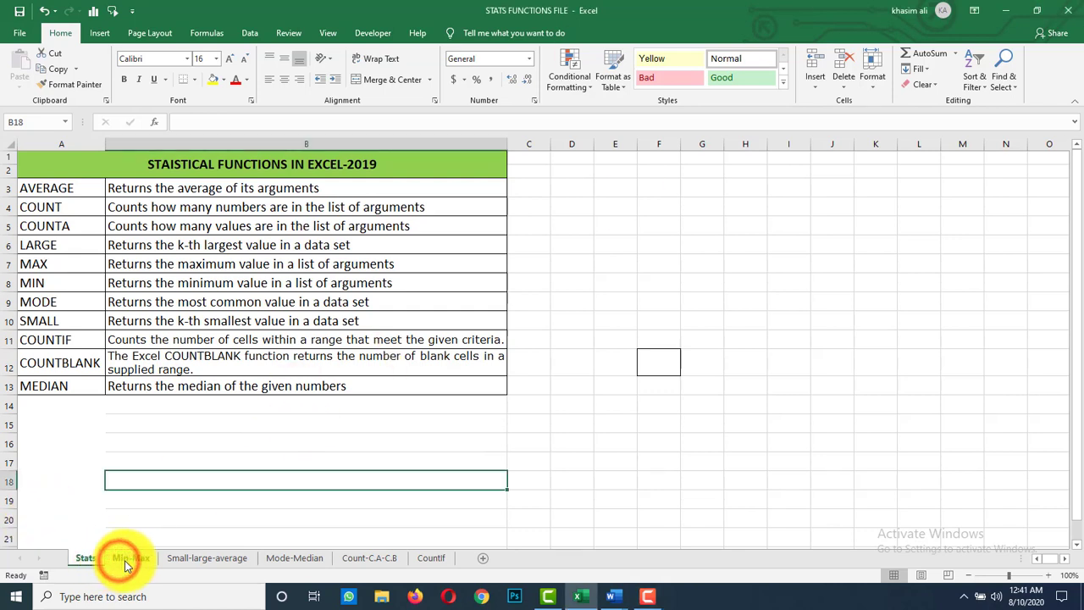
click(126, 559)
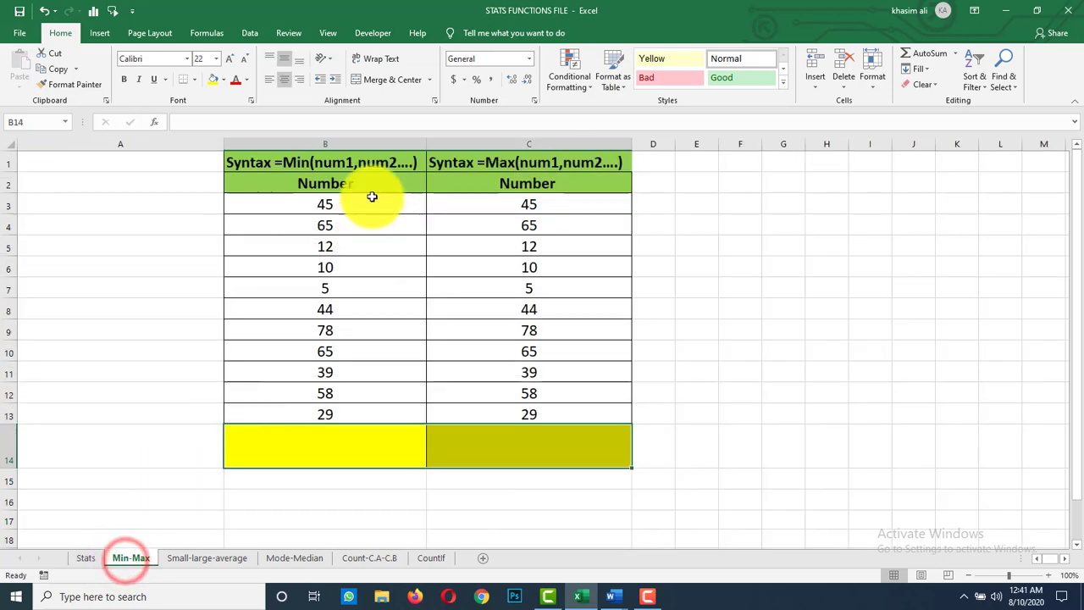
click(755, 373)
click(357, 436)
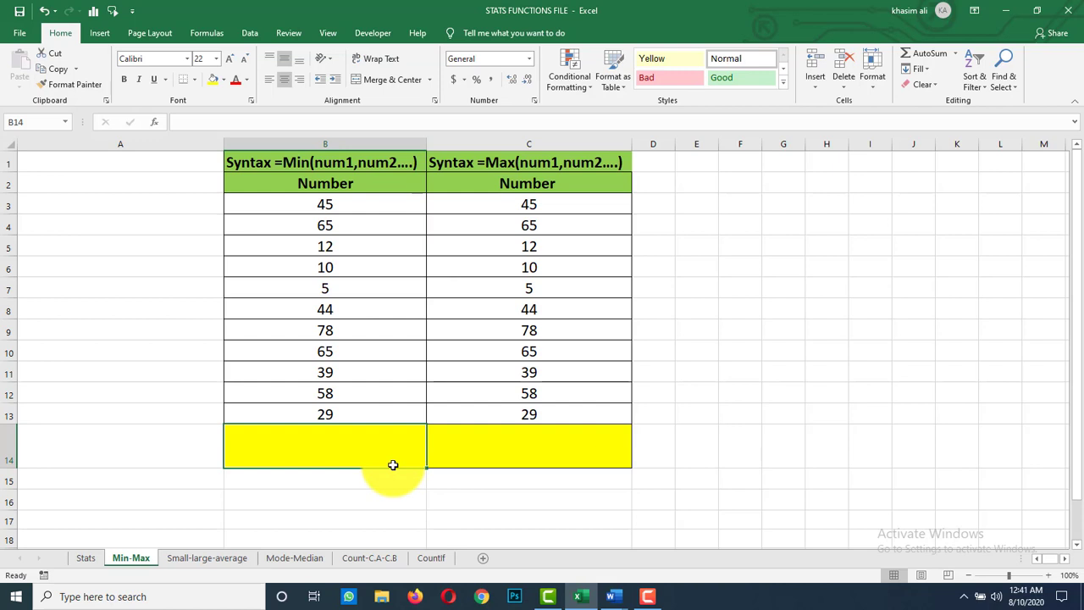
text(=min)
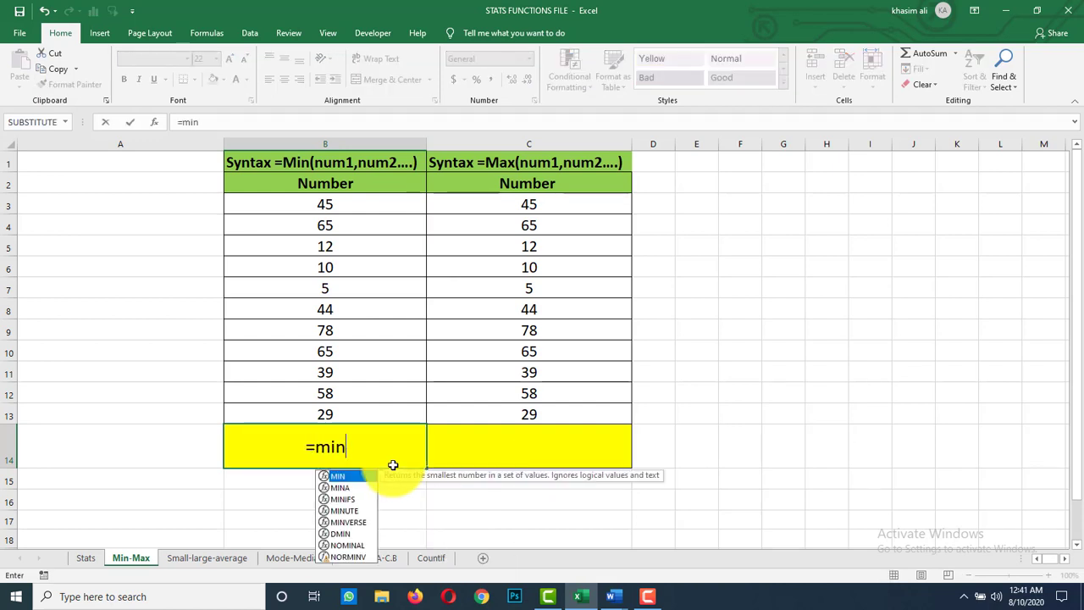
text(()
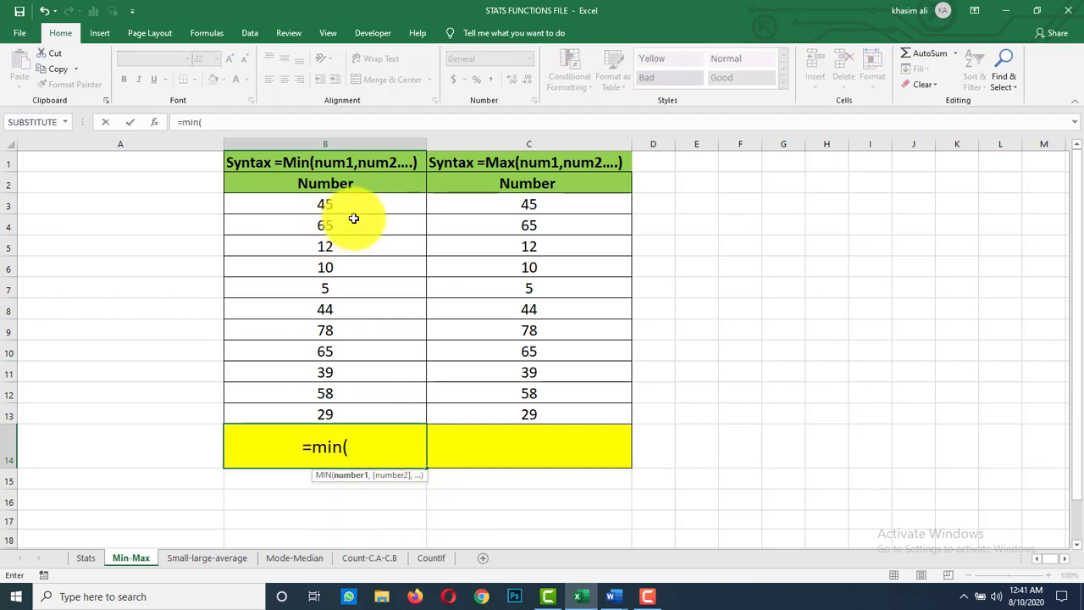
drag(380, 205, 382, 401)
text())
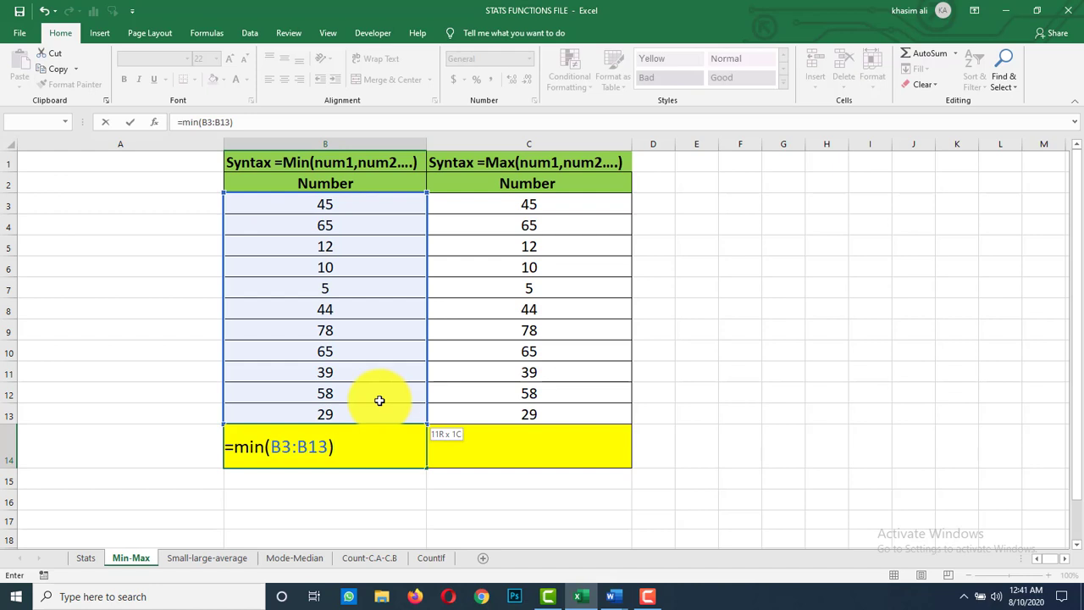
key(Return)
click(375, 443)
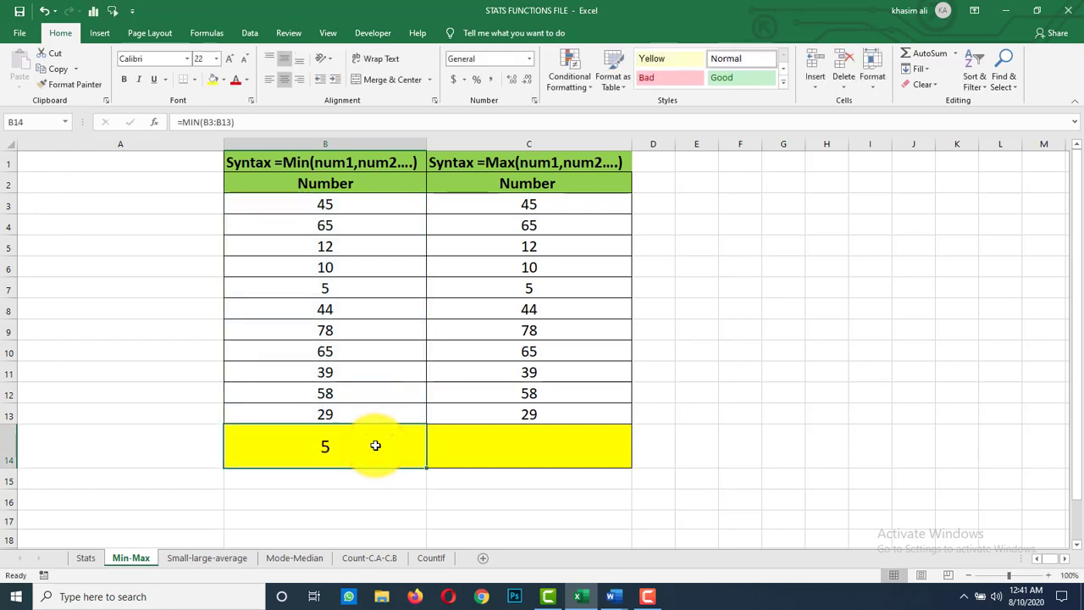
drag(387, 204, 387, 410)
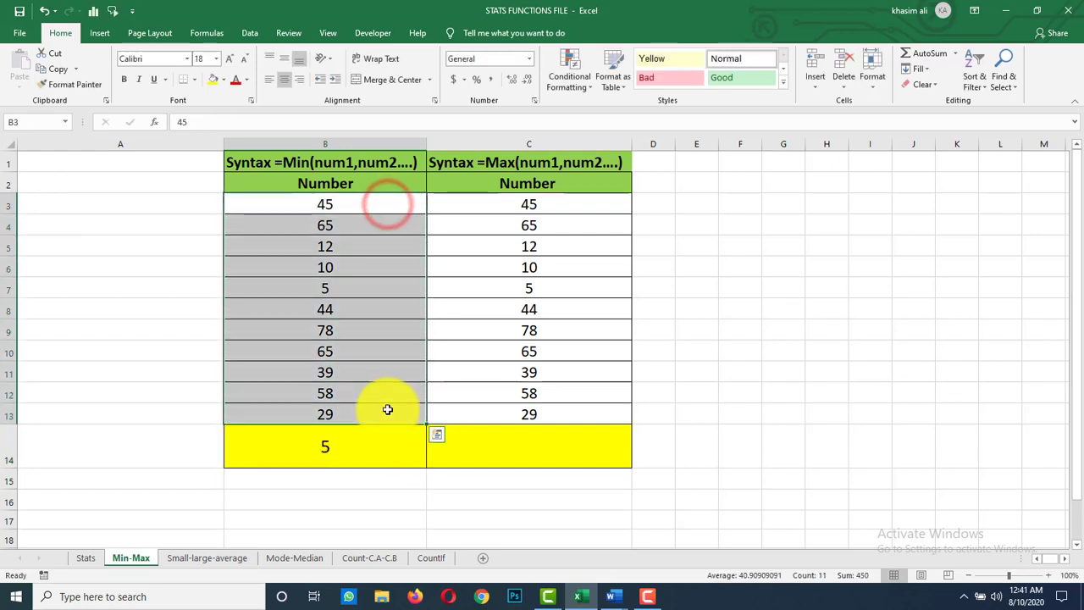
click(369, 453)
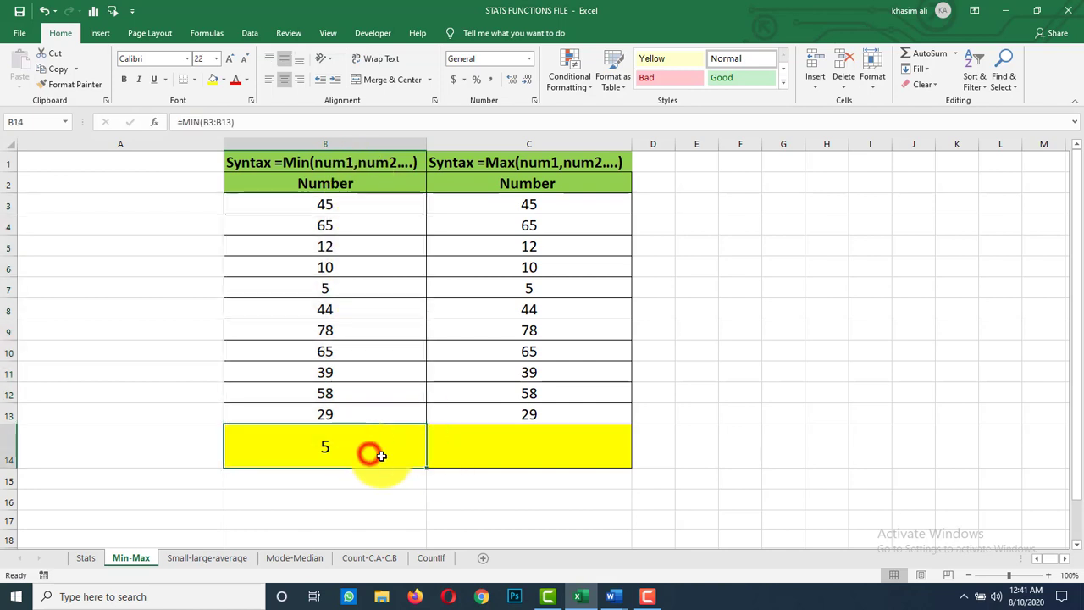
Enter the formula =MAX(C3:C13) in the yellow cell C14 below the second number column.
click(540, 453)
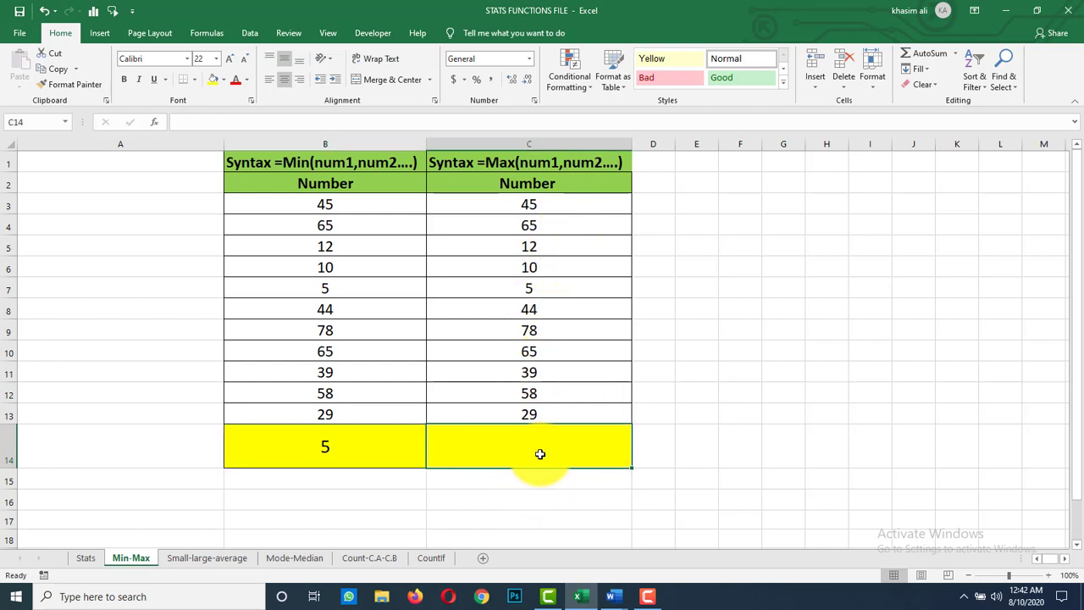
text(=max)
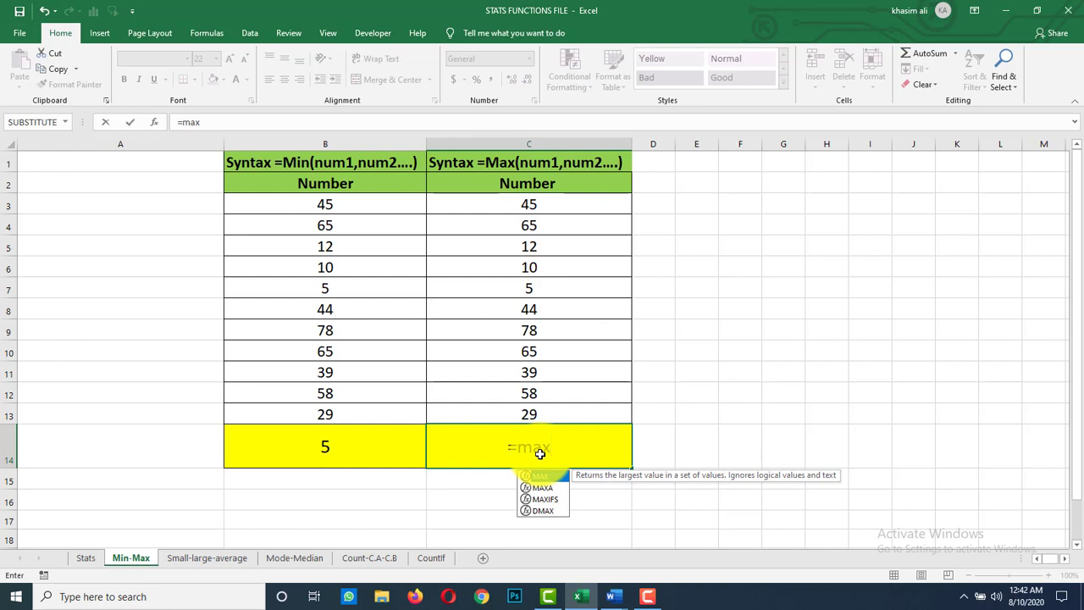
text(()
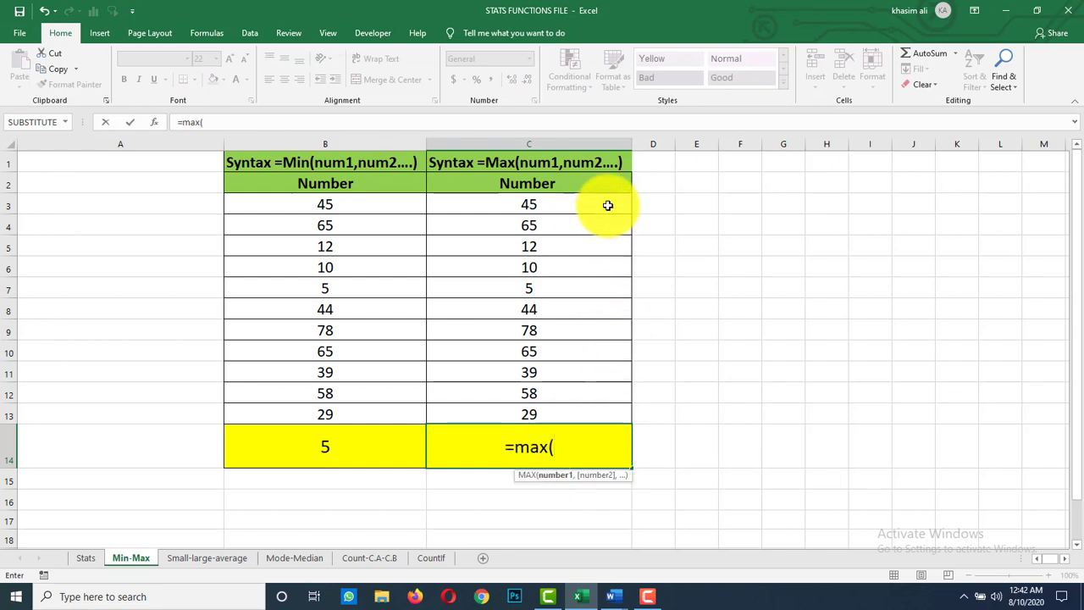
drag(610, 206, 605, 406)
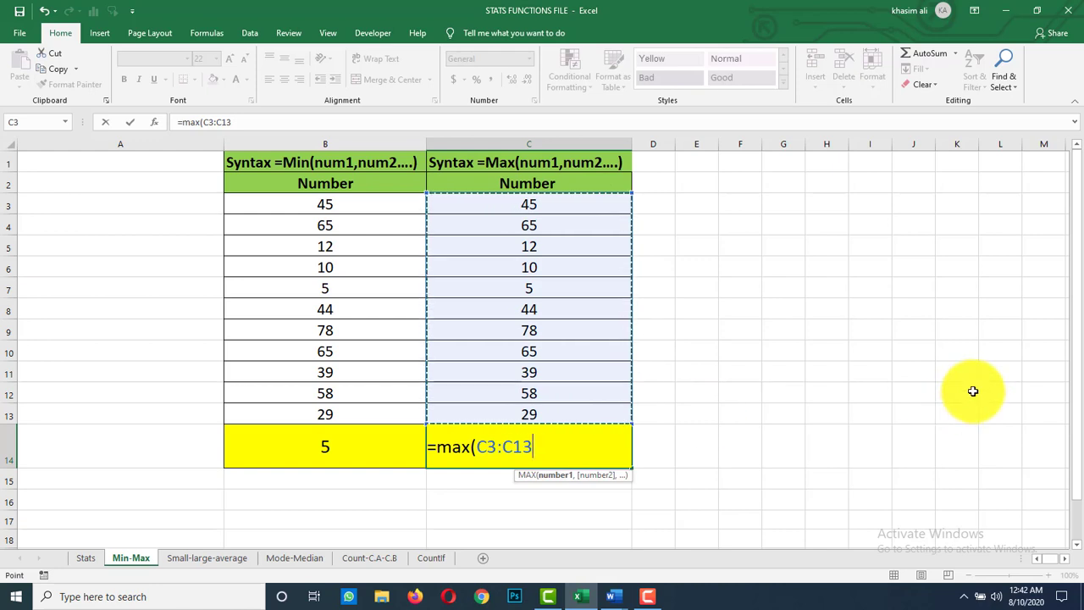
text())
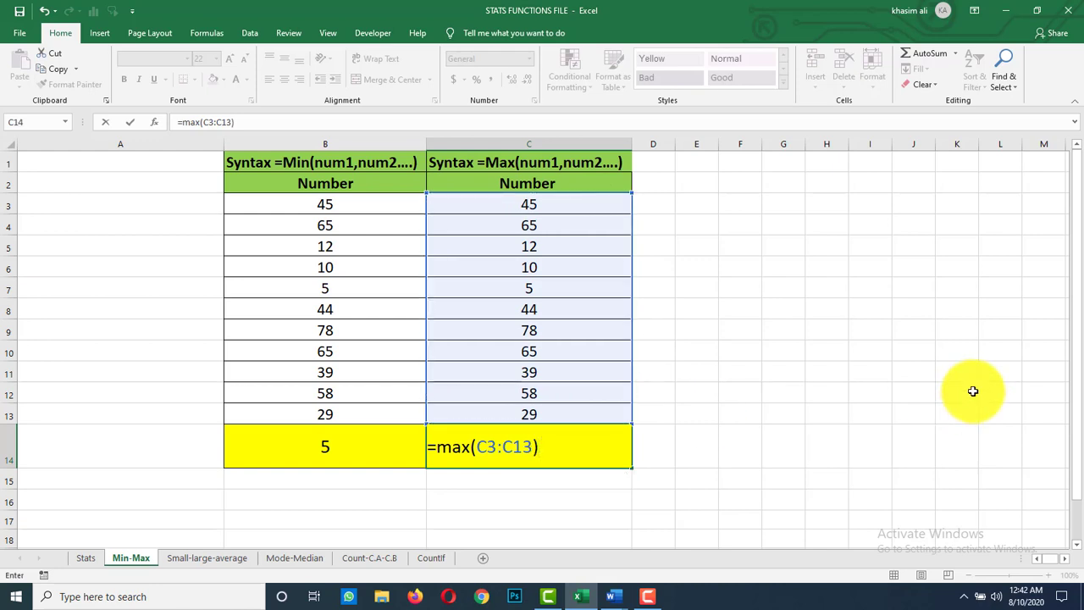
key(Return)
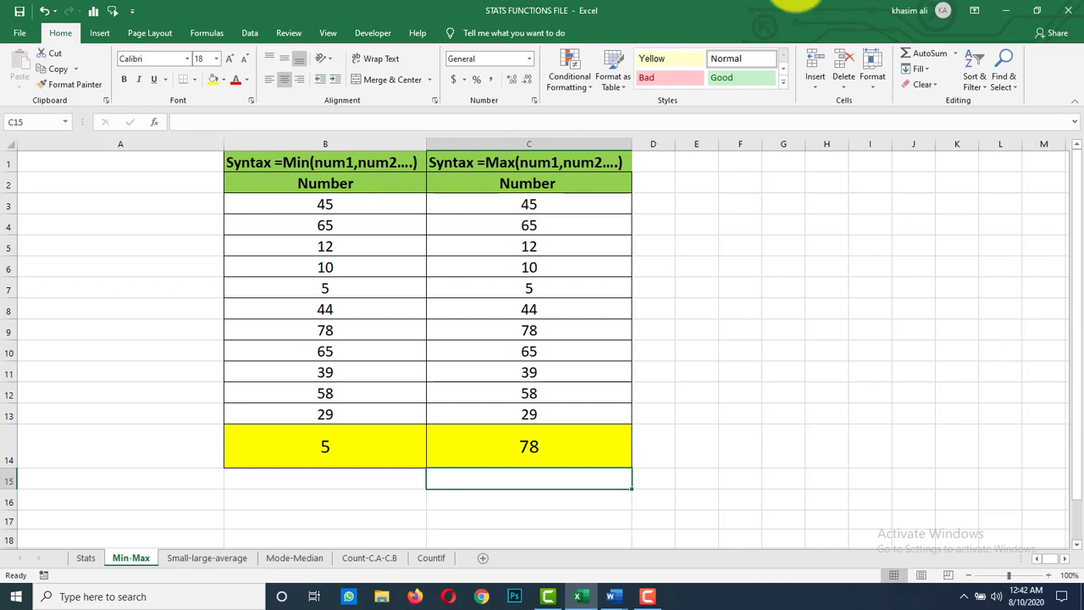
On the Small-large-average sheet, enter the formula =LARGE(B3:B13,1) in cell B14.
click(146, 509)
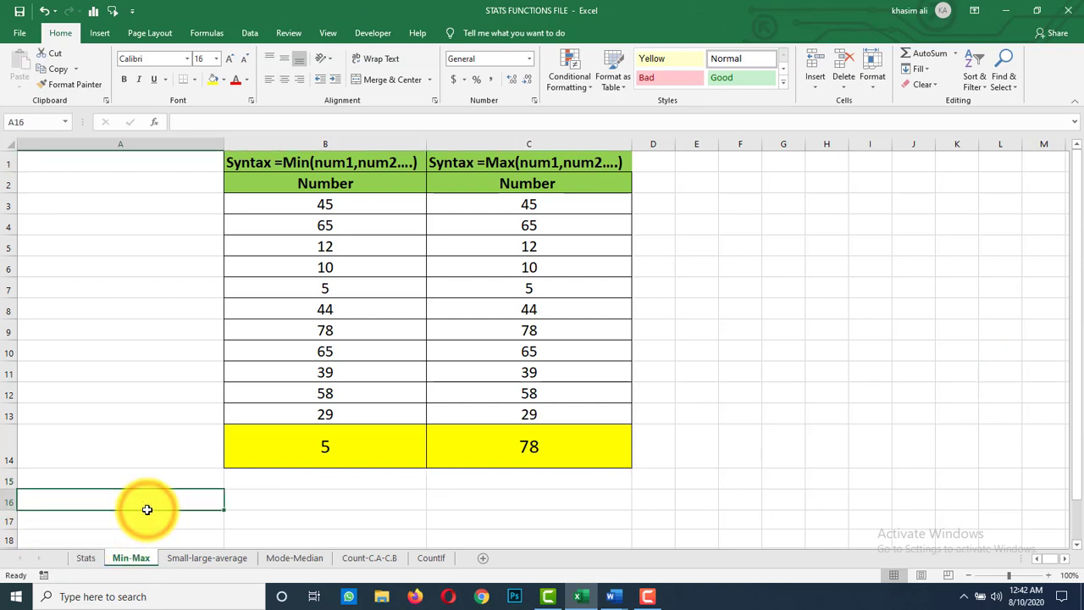
click(214, 563)
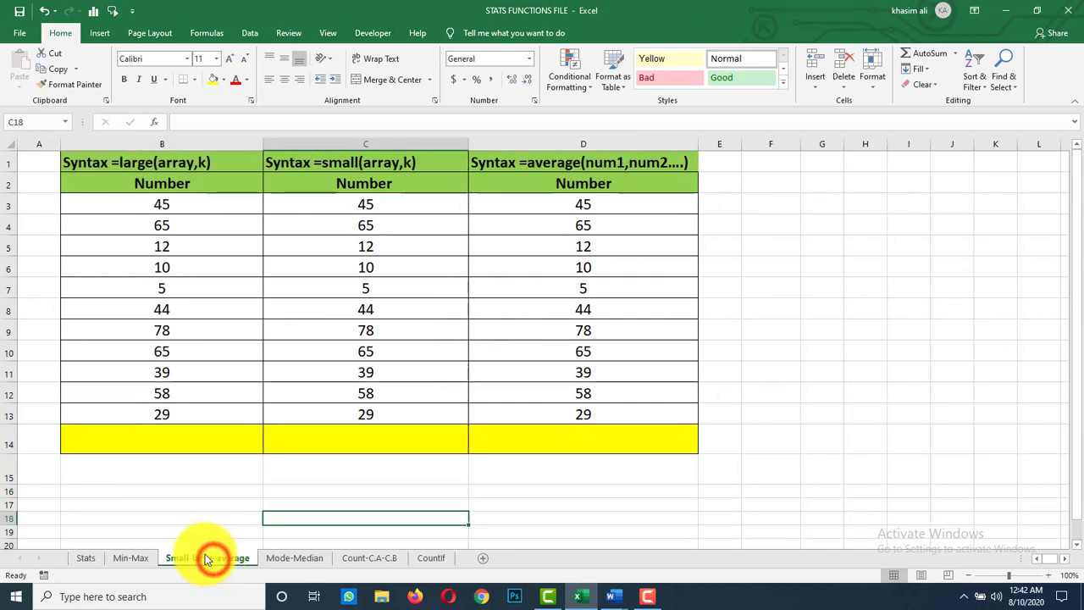
click(225, 350)
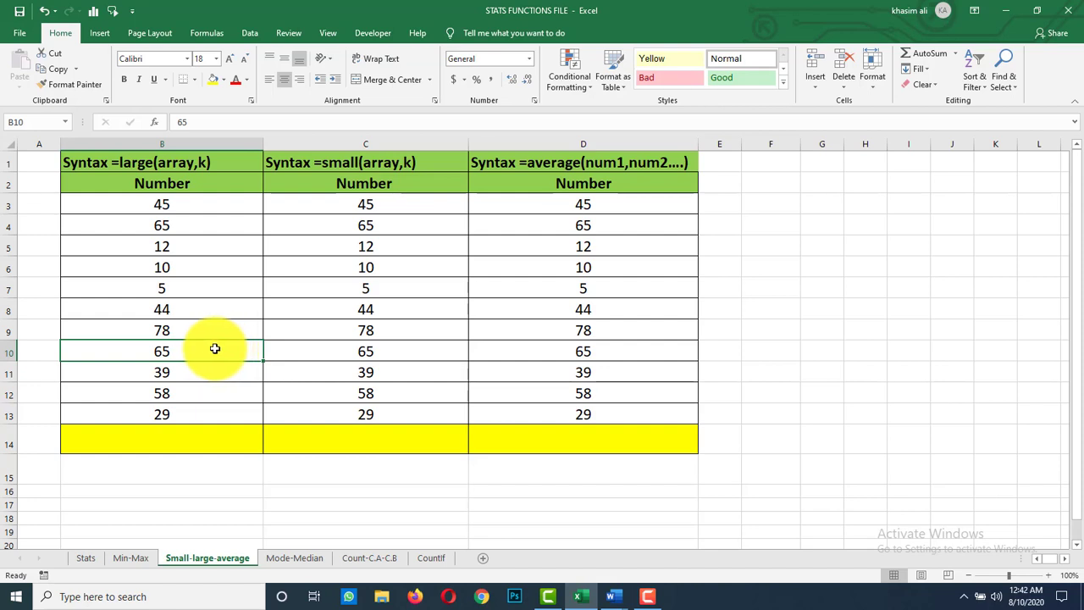
click(152, 441)
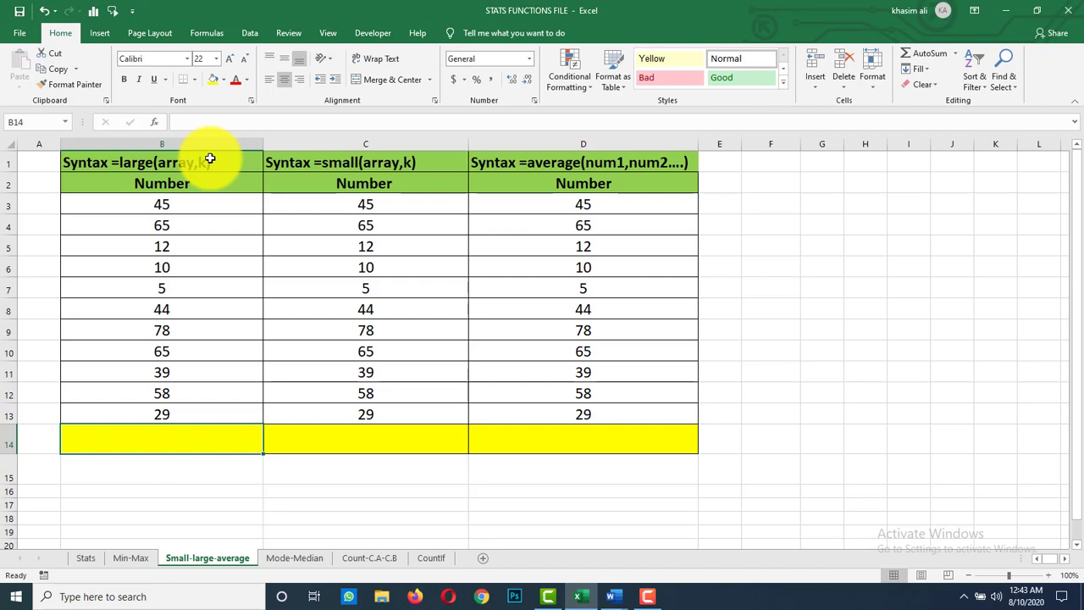
click(195, 436)
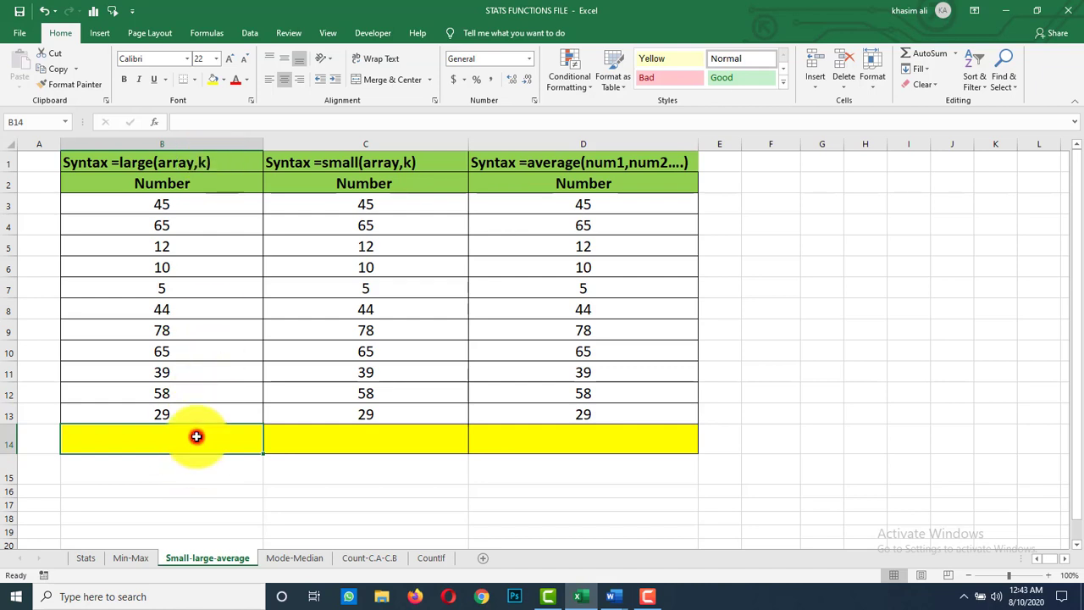
text(=large)
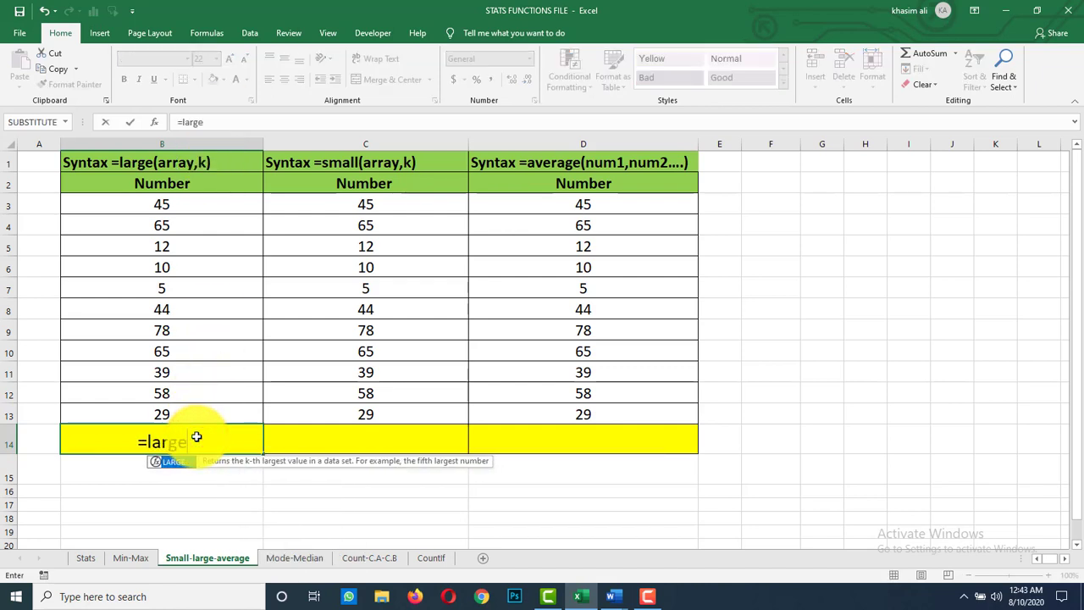
text(()
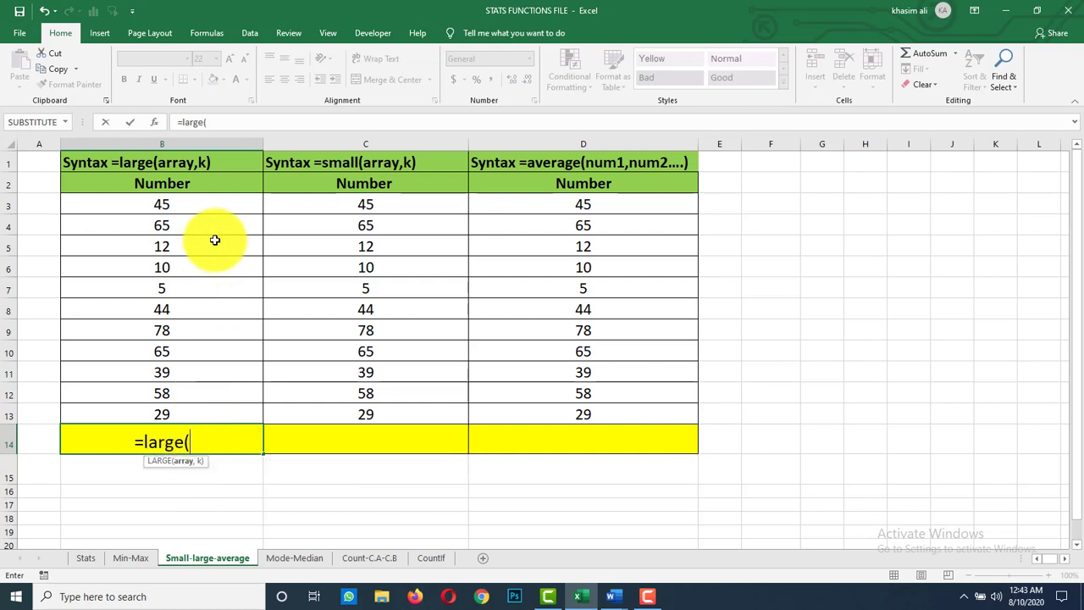
drag(229, 204, 223, 410)
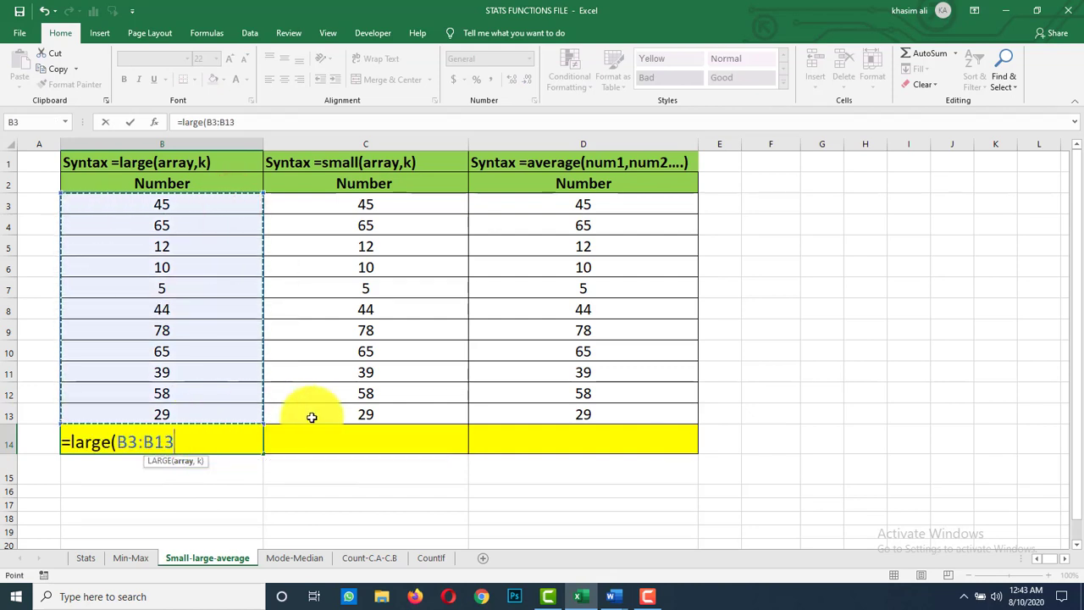
text(,1)
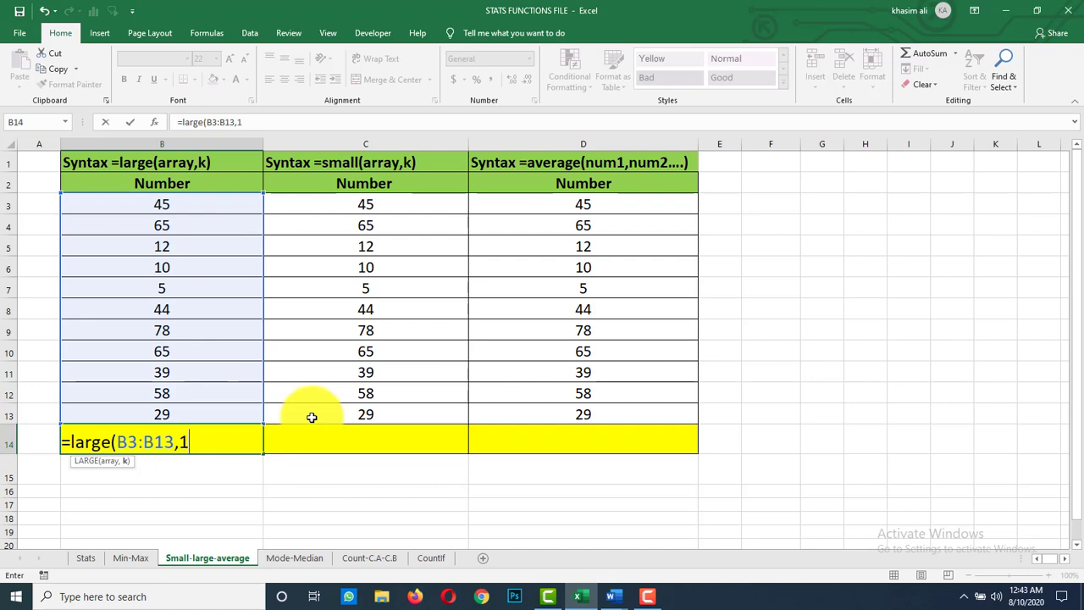
text())
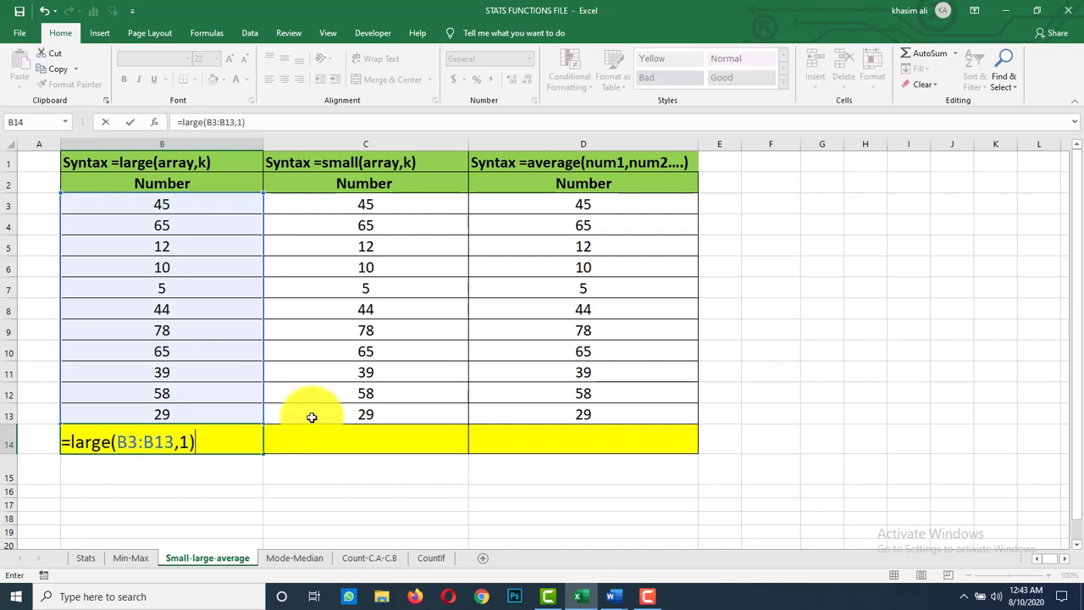
key(Return)
Set the k argument of the LARGE formula in B14 to 2.
double_click(197, 440)
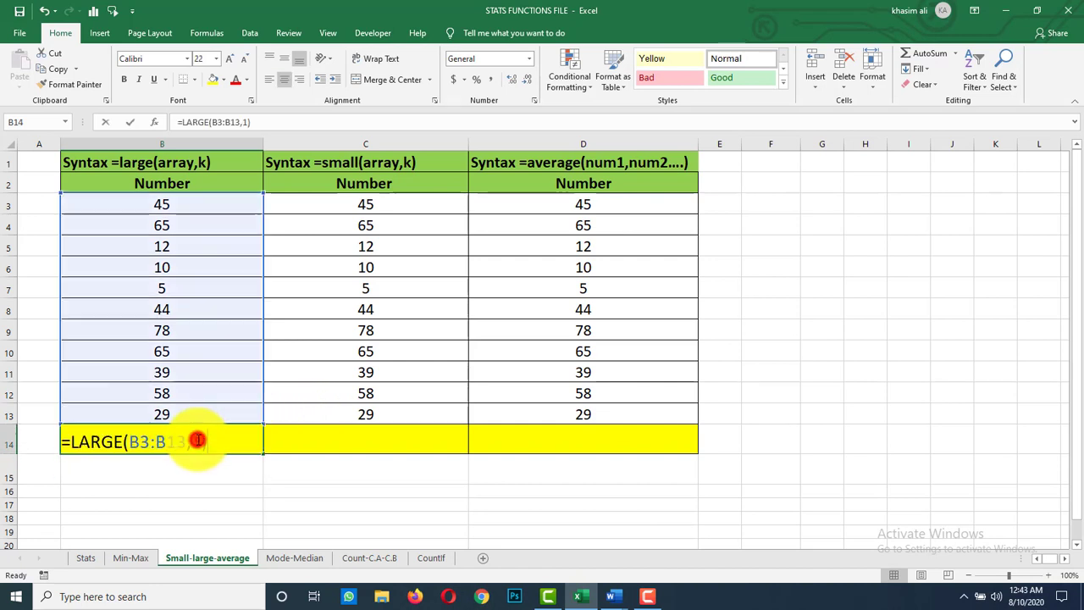
drag(203, 441, 196, 441)
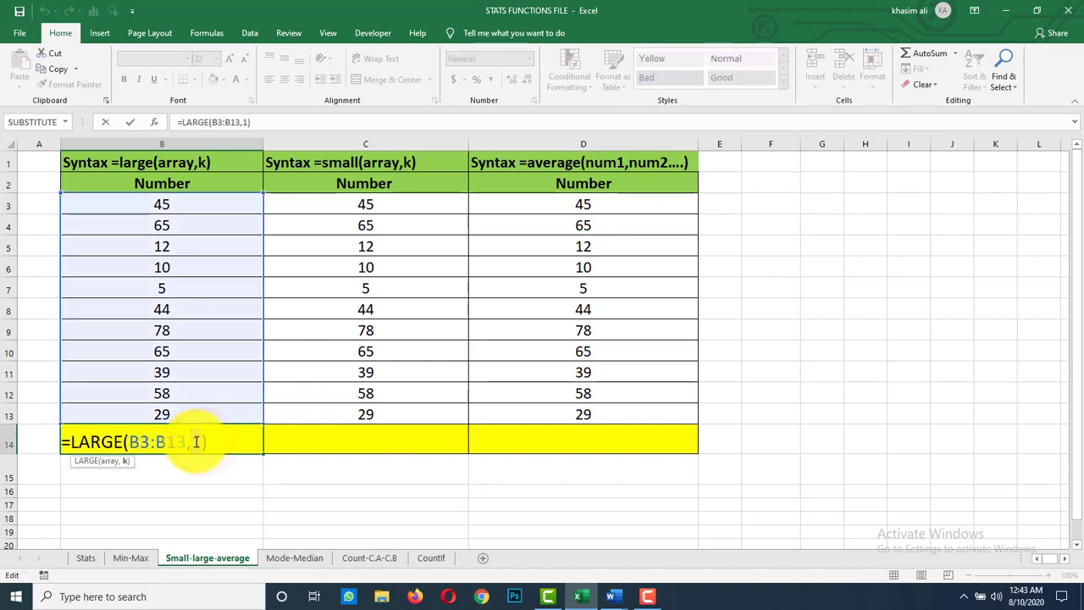
text(2)
key(Return)
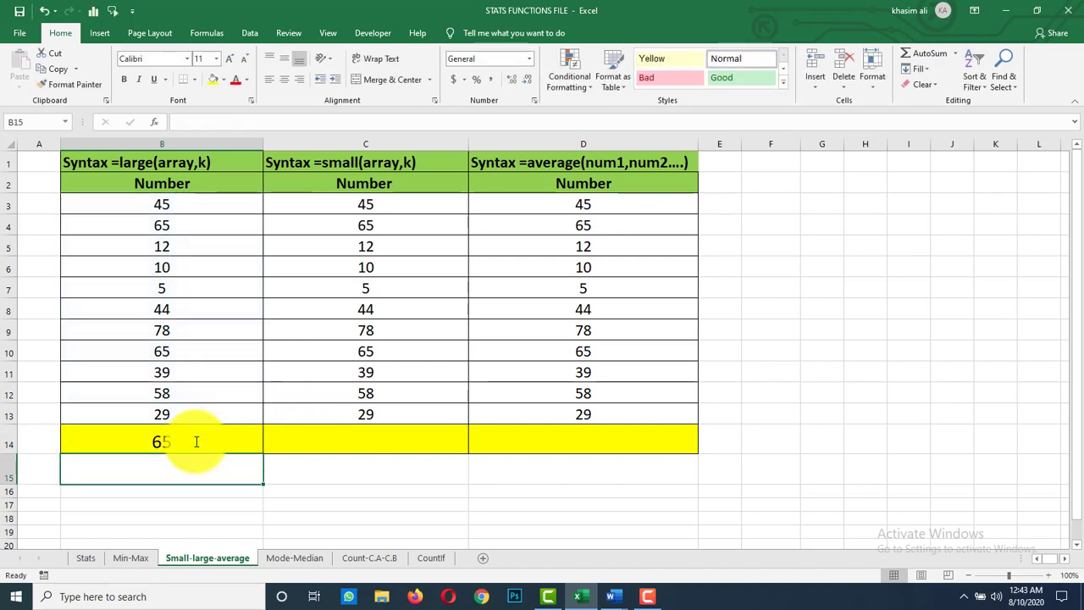
Set the k argument of the LARGE formula in B14 to 3 for the third-largest value.
double_click(195, 441)
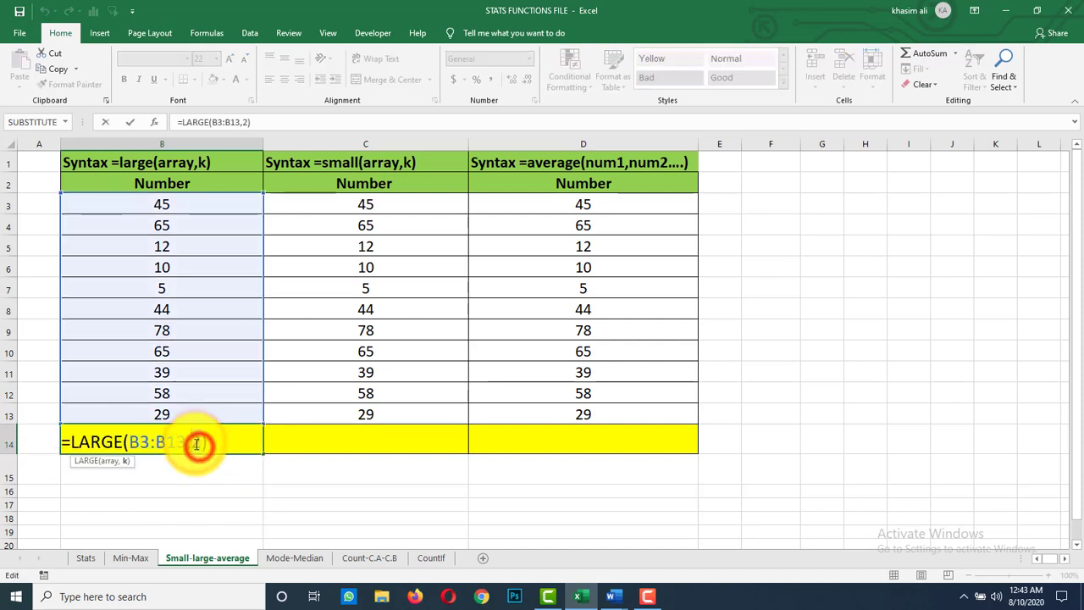
text(3)
key(Return)
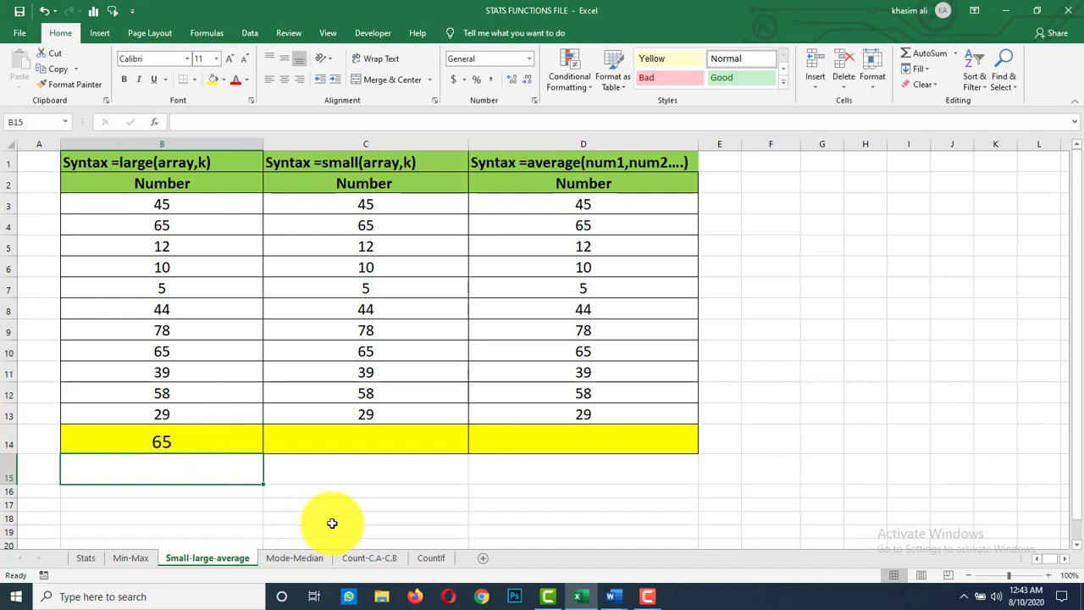
Enter the formula =SMALL(C3:C13,3) in cell C14 to return the third-smallest number.
click(348, 438)
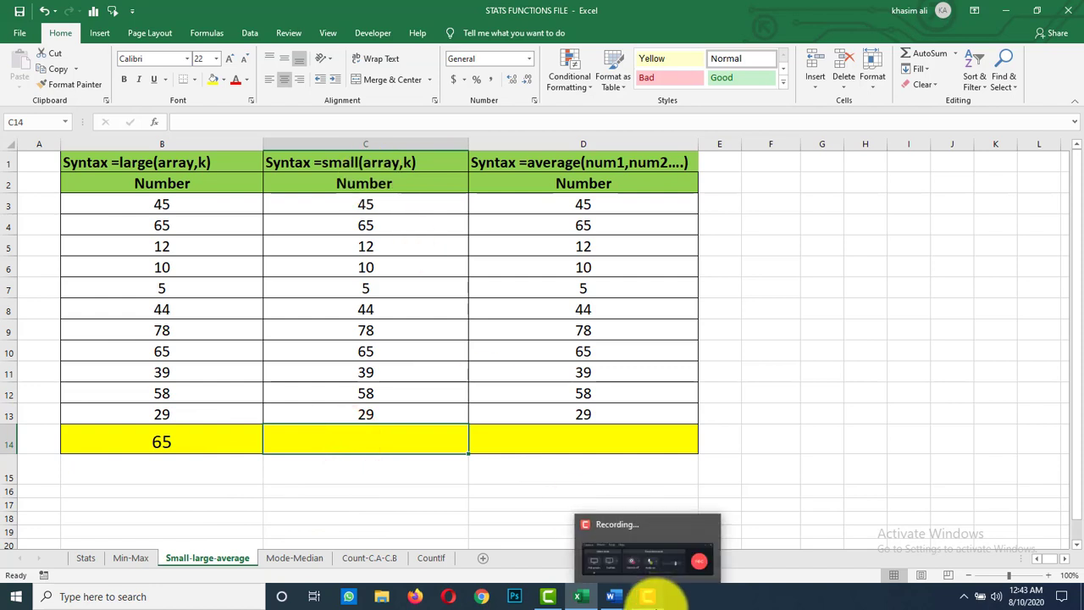
text(=)
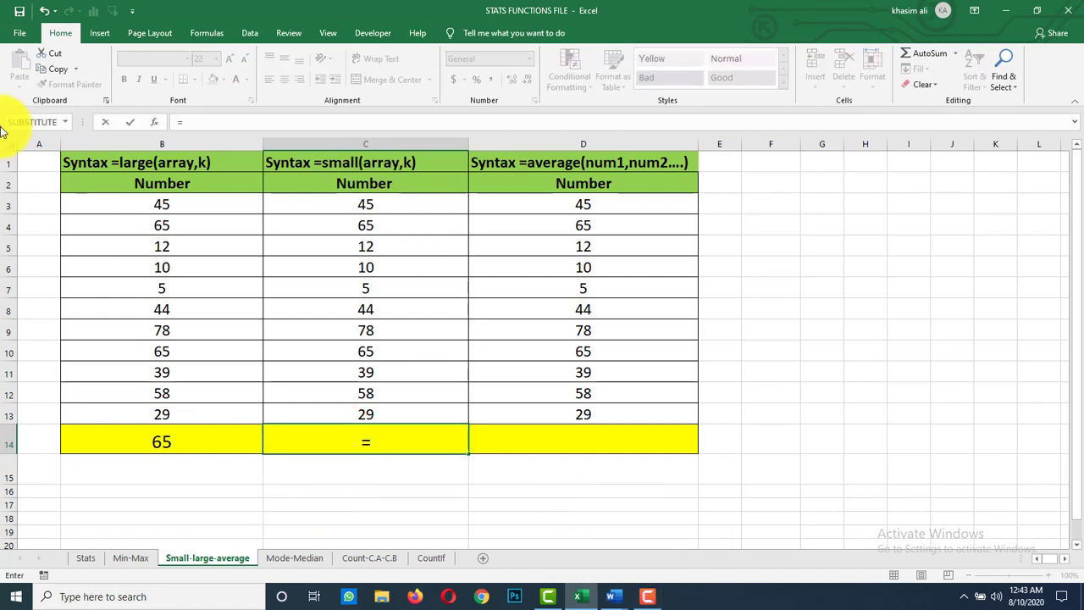
text(small()
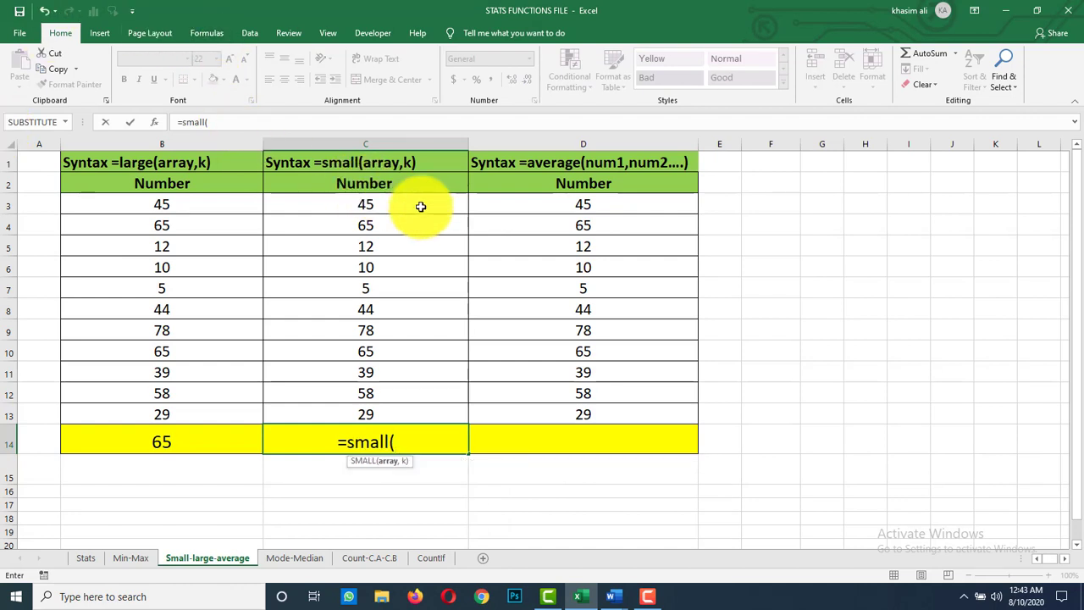
drag(424, 206, 406, 412)
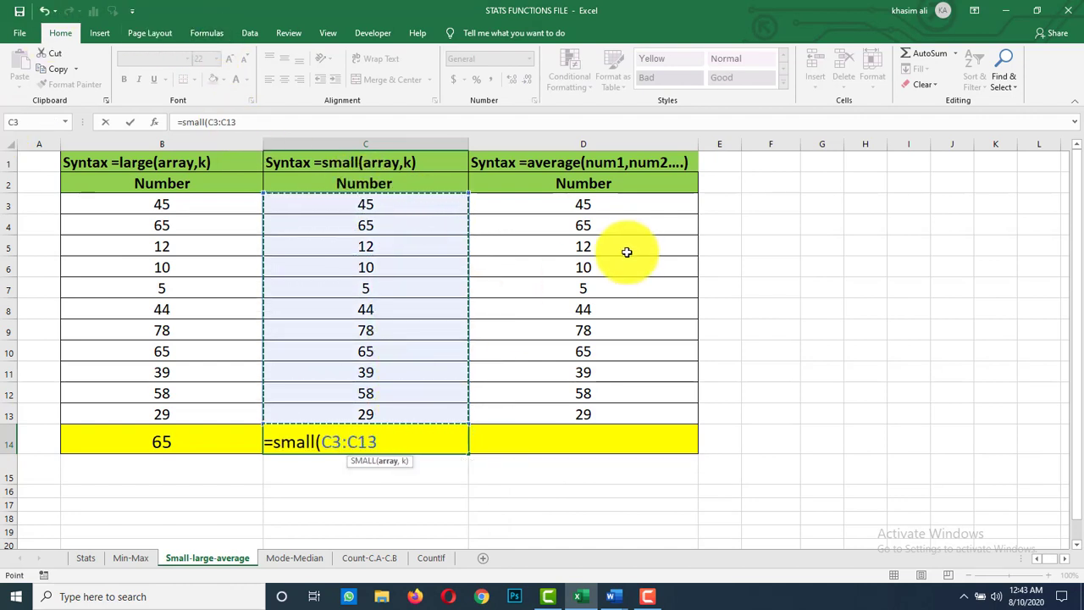
text(,)
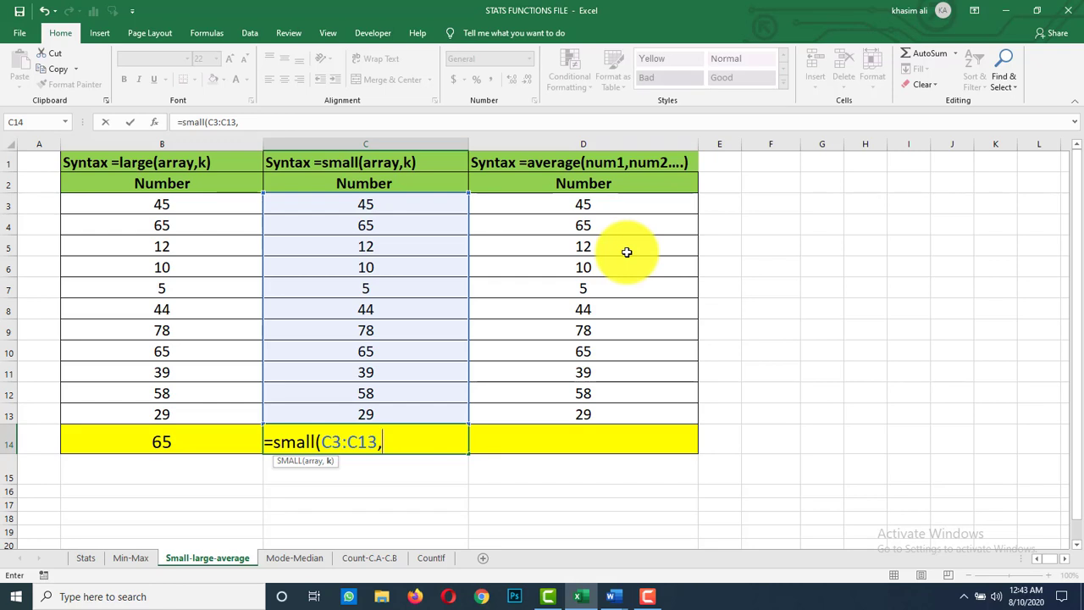
text(3))
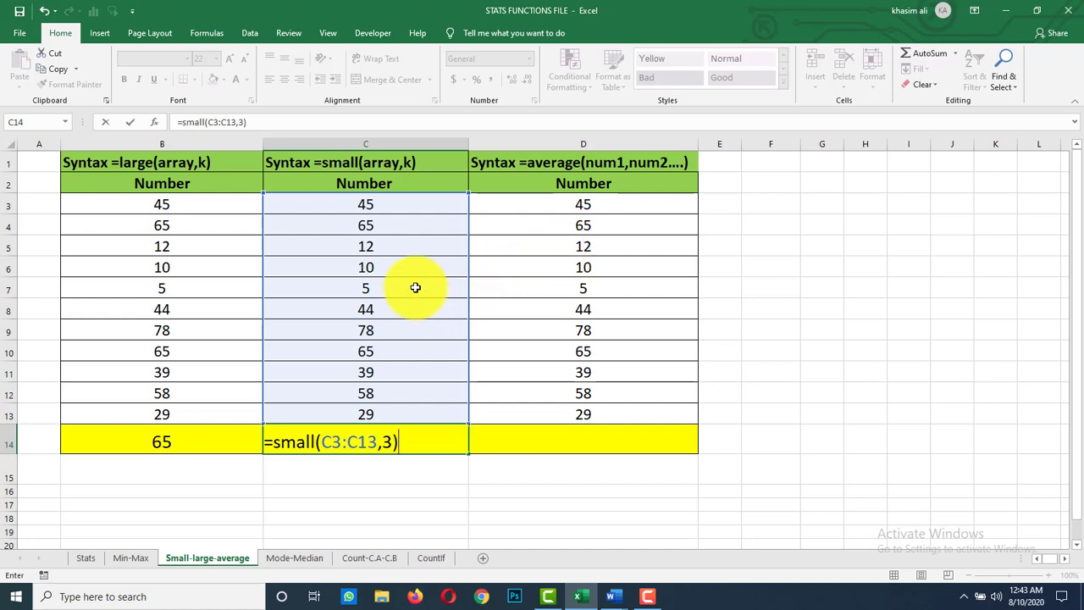
key(Return)
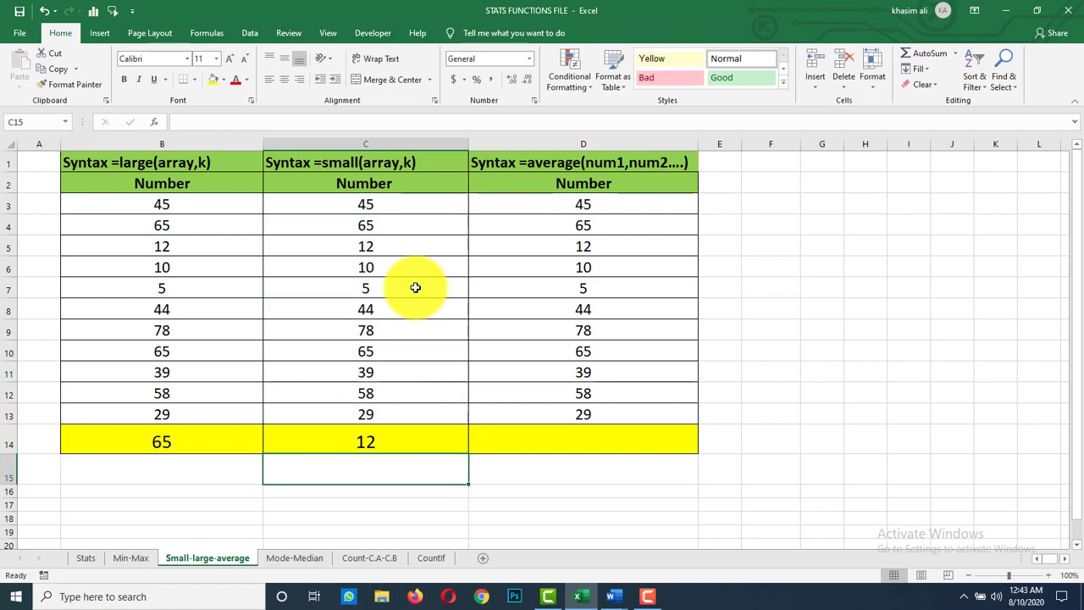
click(389, 444)
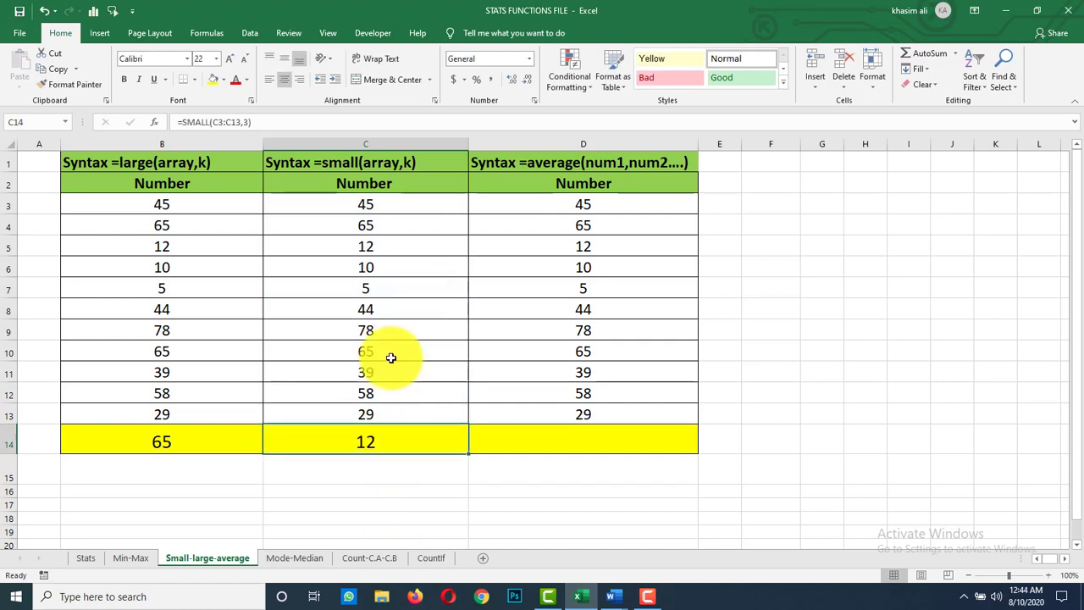
drag(404, 201, 406, 445)
click(406, 477)
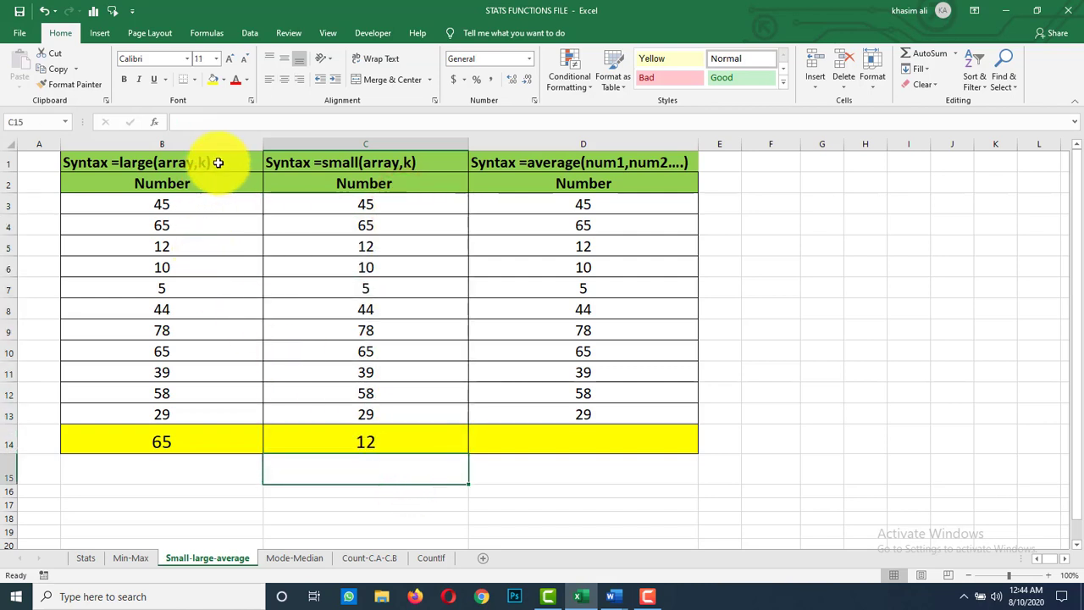
drag(218, 161, 370, 446)
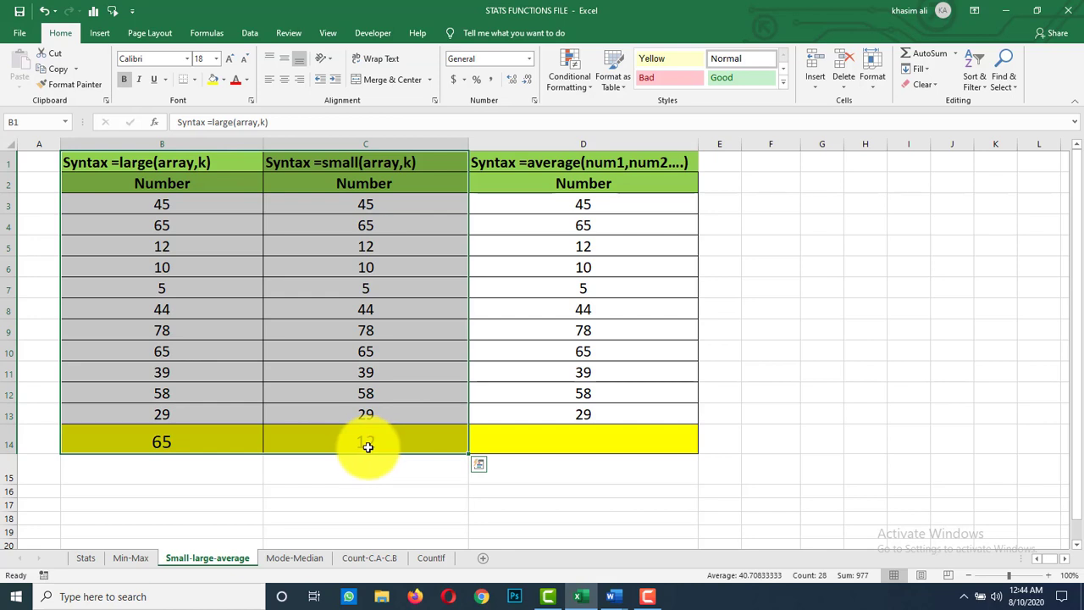
Enter the formula =AVERAGE(D3:D13) in the yellow cell D14 below the third number column.
click(585, 441)
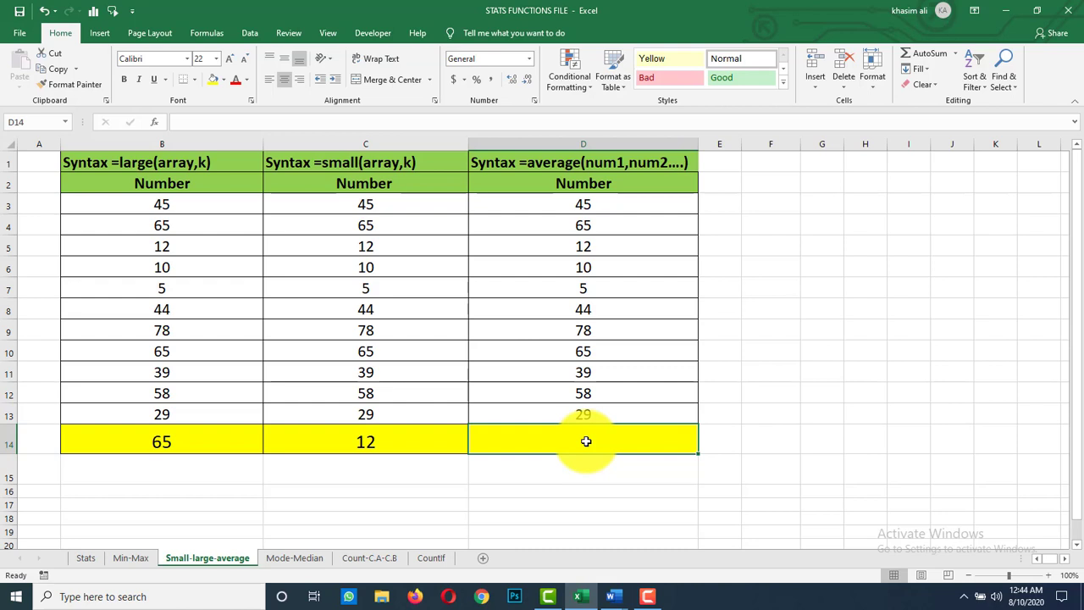
text(=)
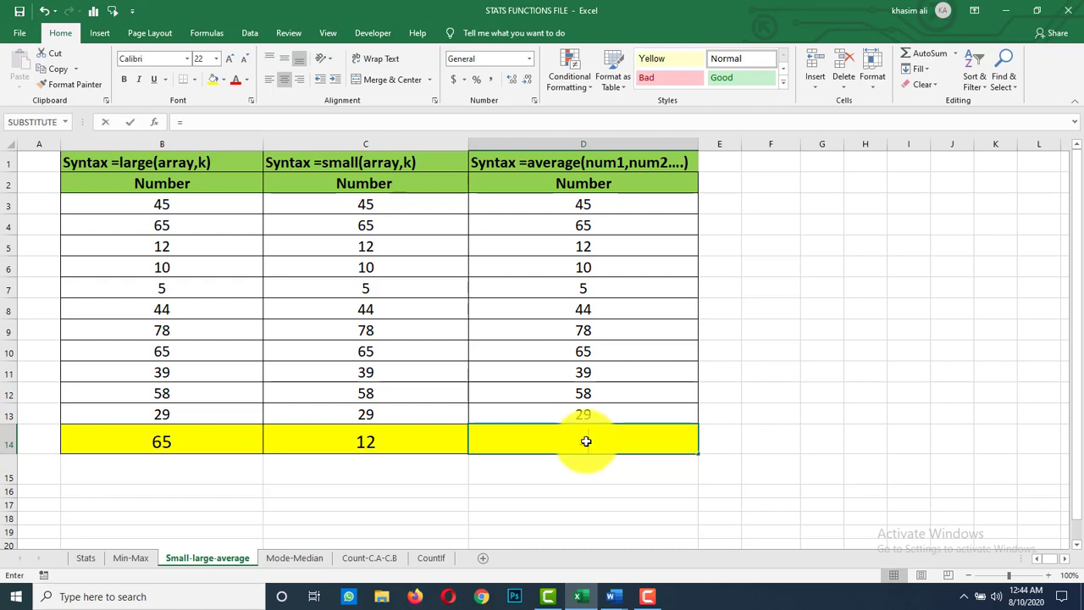
text(average()
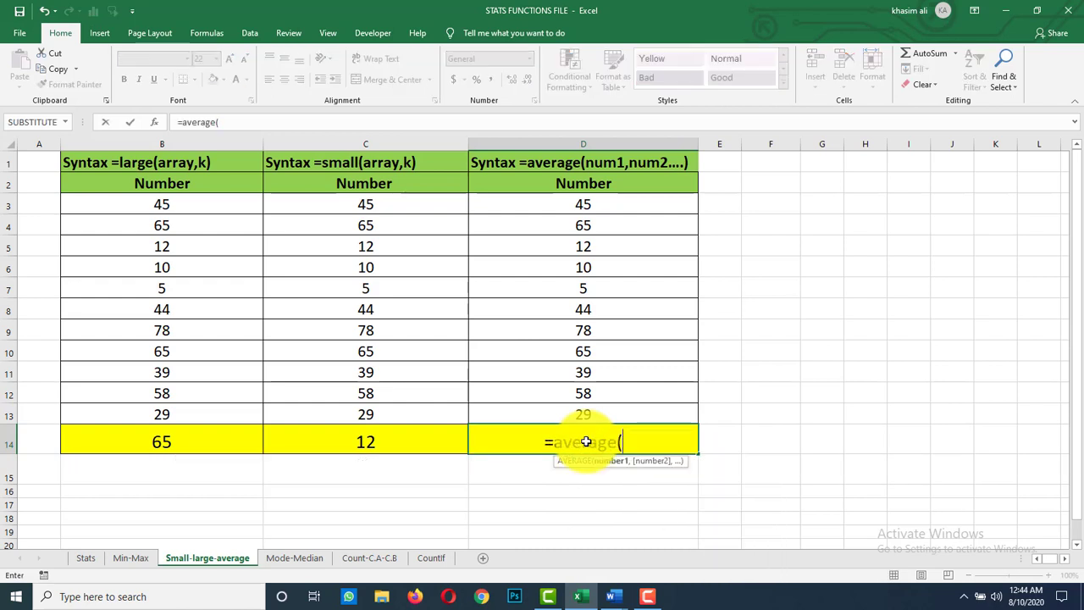
drag(645, 203, 646, 413)
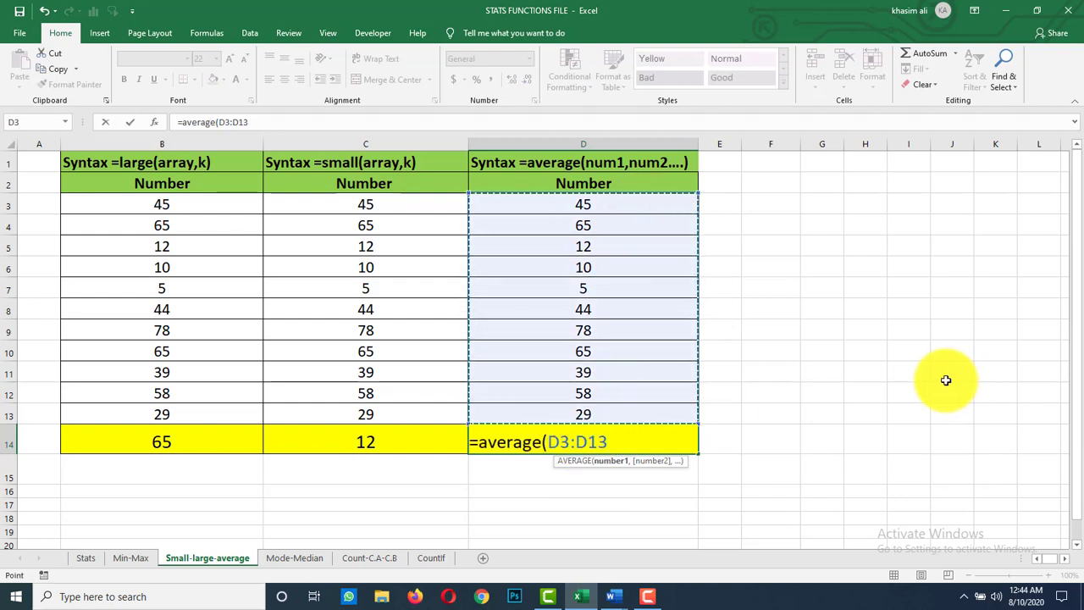
text())
key(Return)
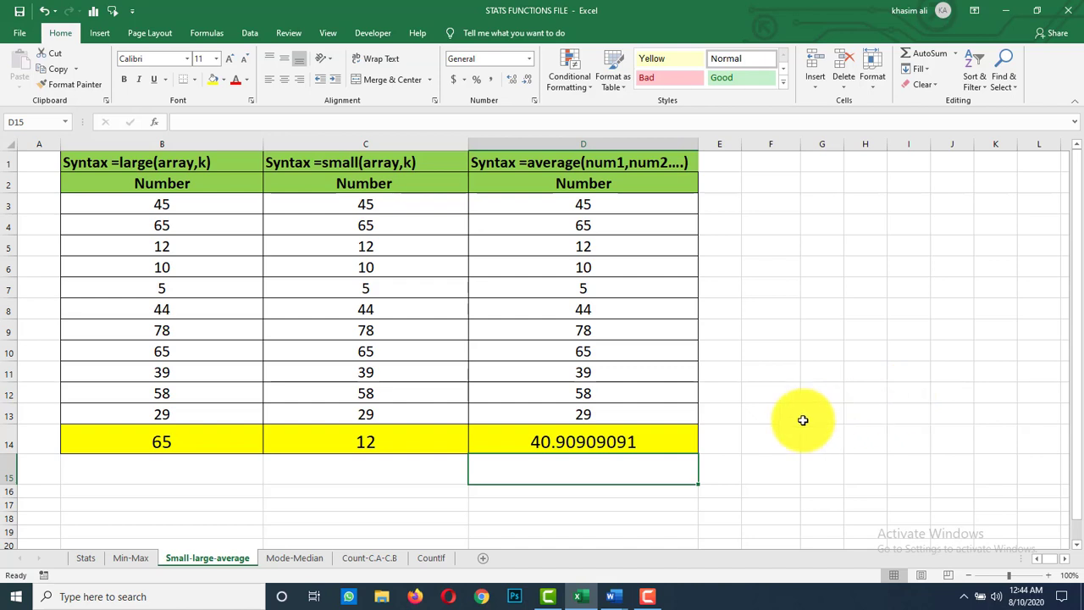
Enter the sample numbers 5, 6, 7 and 6 in cells F5 to F8 beside the table.
click(764, 247)
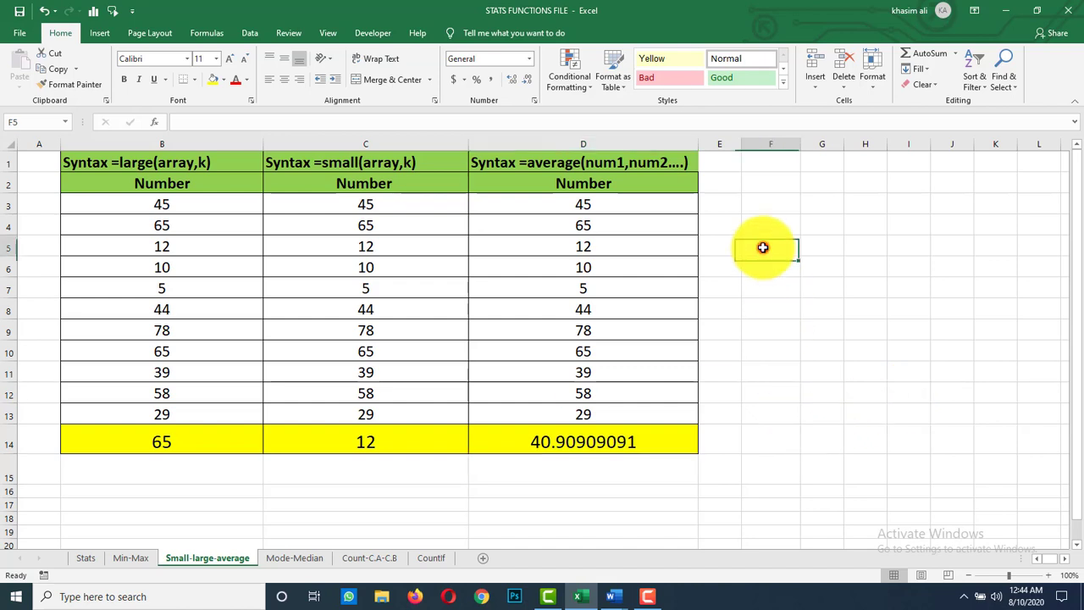
text(5)
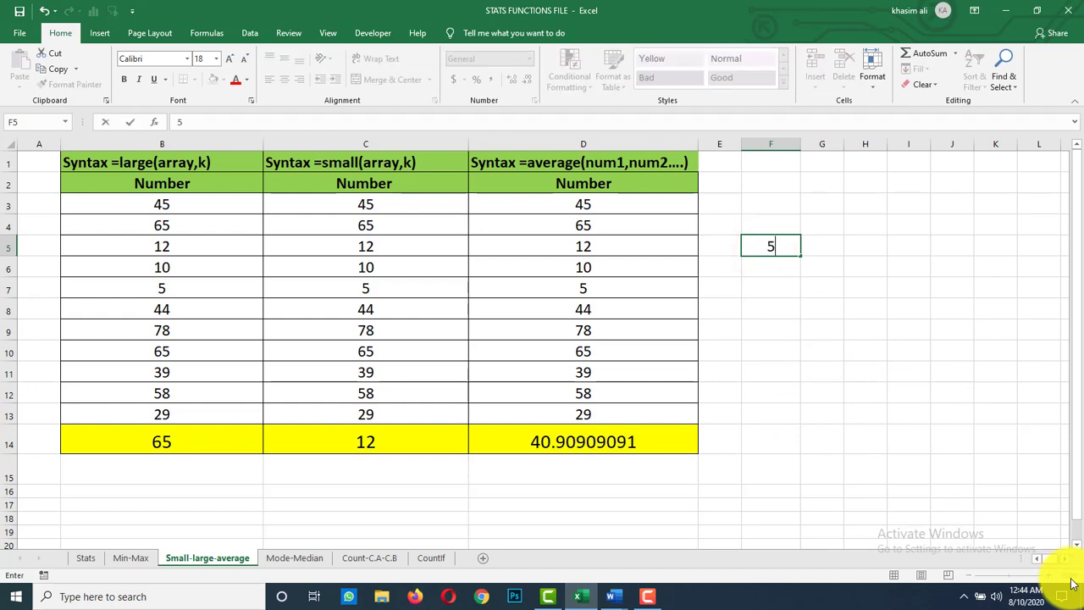
key(Return)
text(6)
key(Return)
text(7)
key(Return)
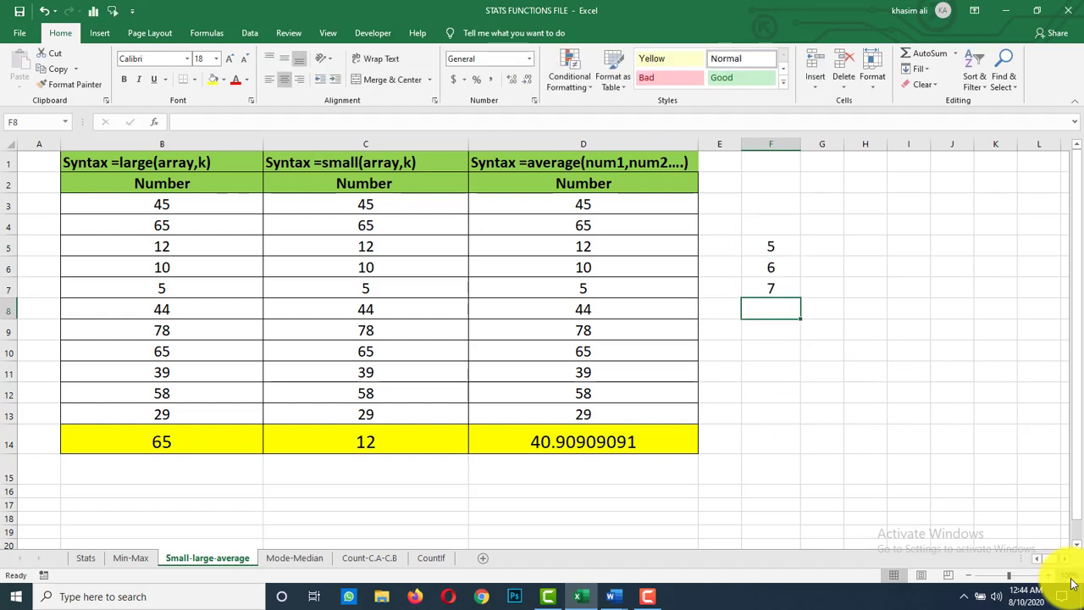
text(6)
key(Return)
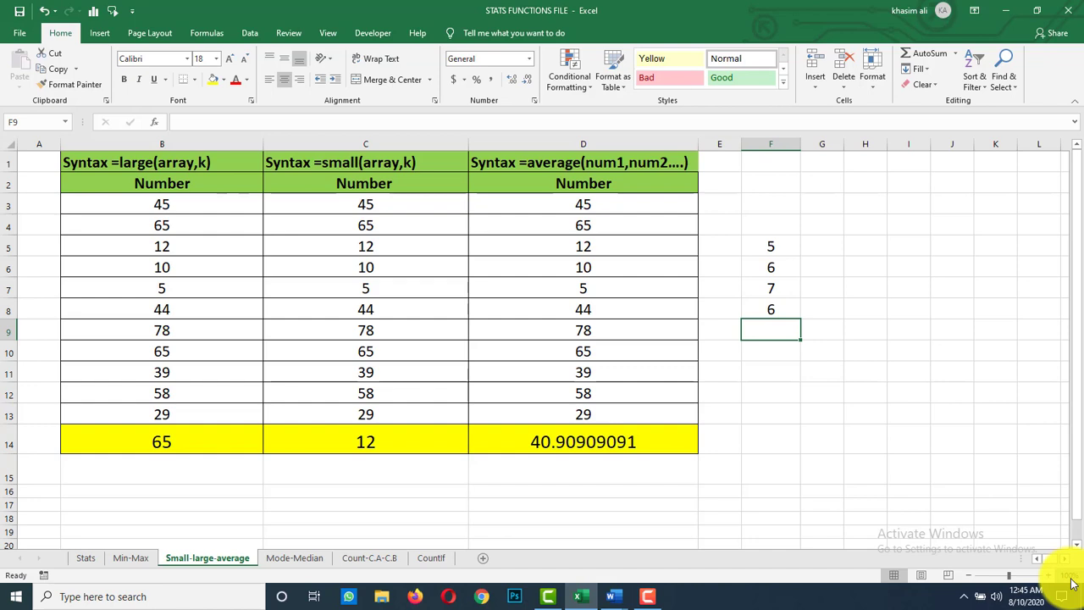
Enter the formula =AVERAGE(F5:F8) in cell F9 below the sample numbers.
text(=2)
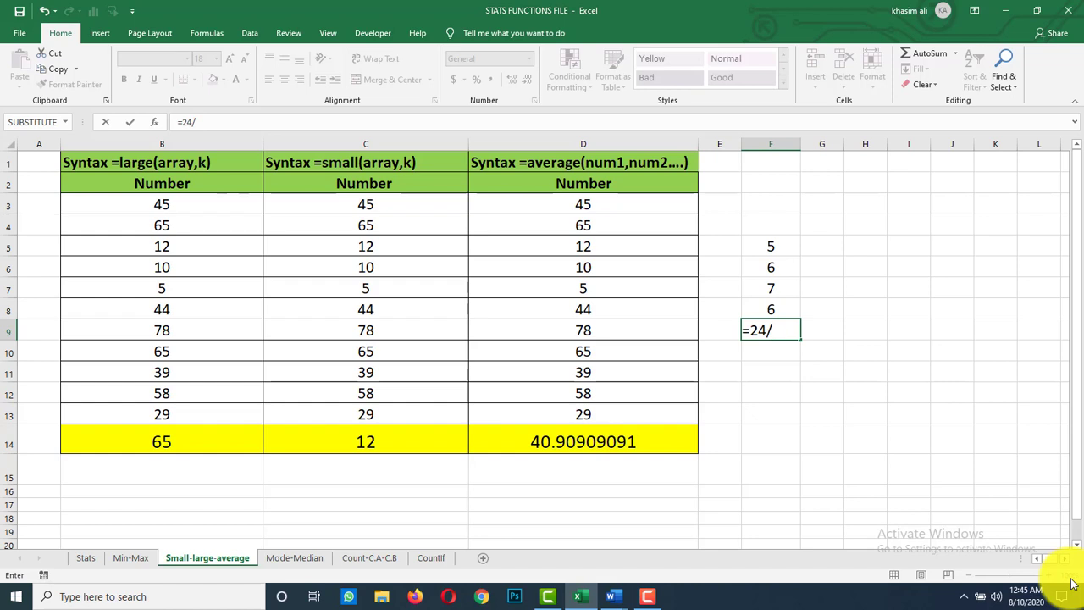
key(Escape)
text(=average()
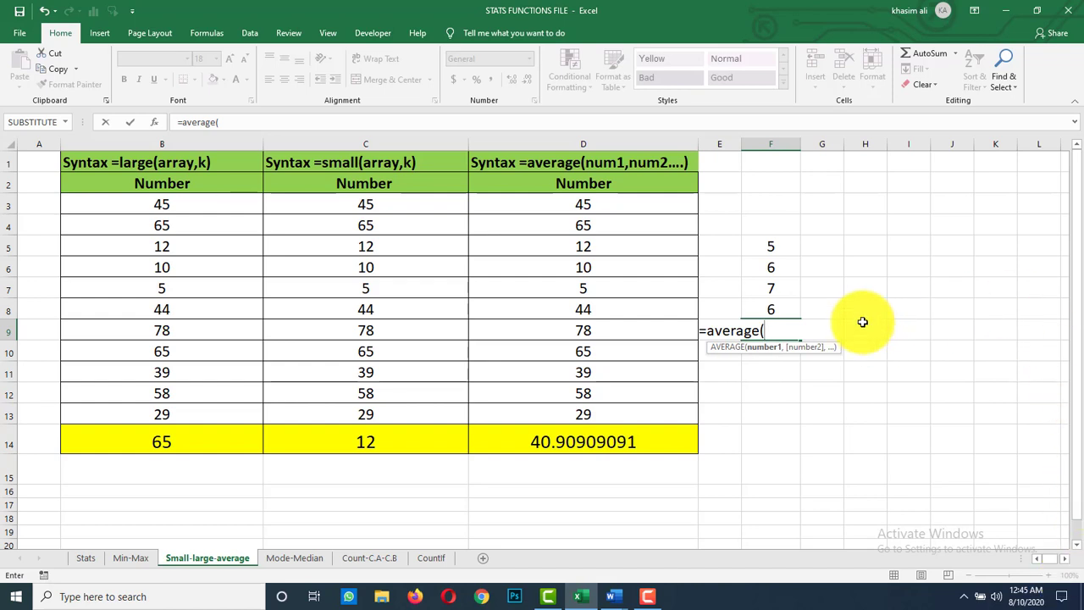
drag(779, 244, 771, 309)
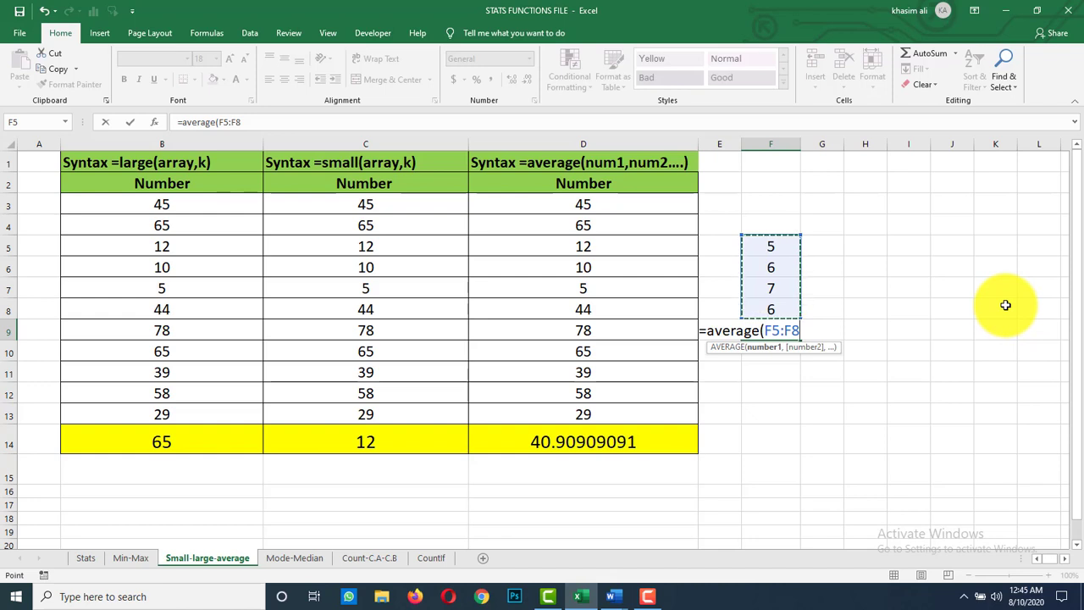
text())
key(Return)
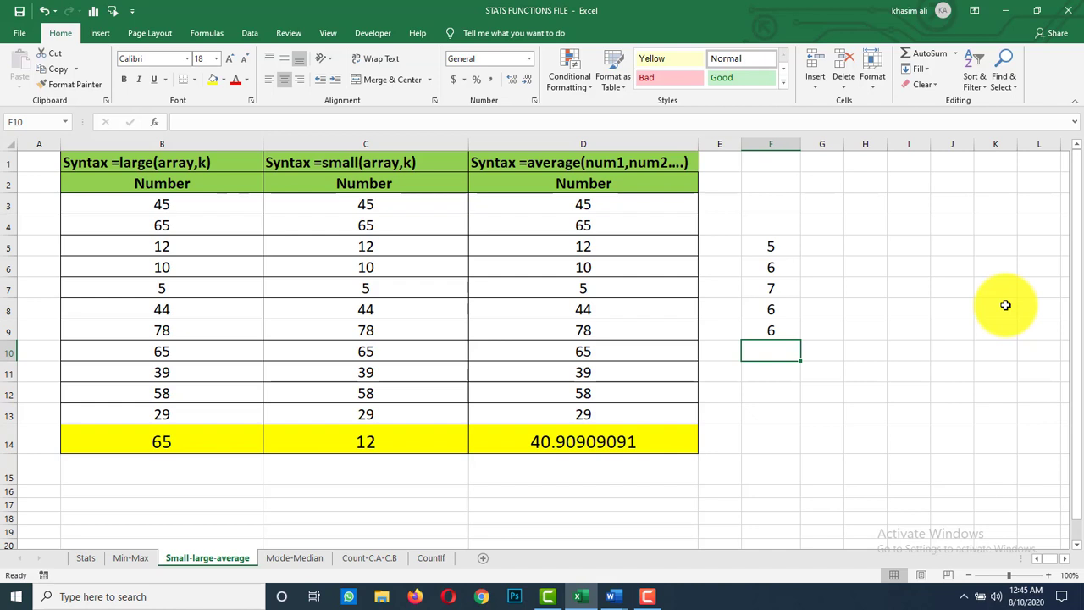
drag(668, 199, 672, 430)
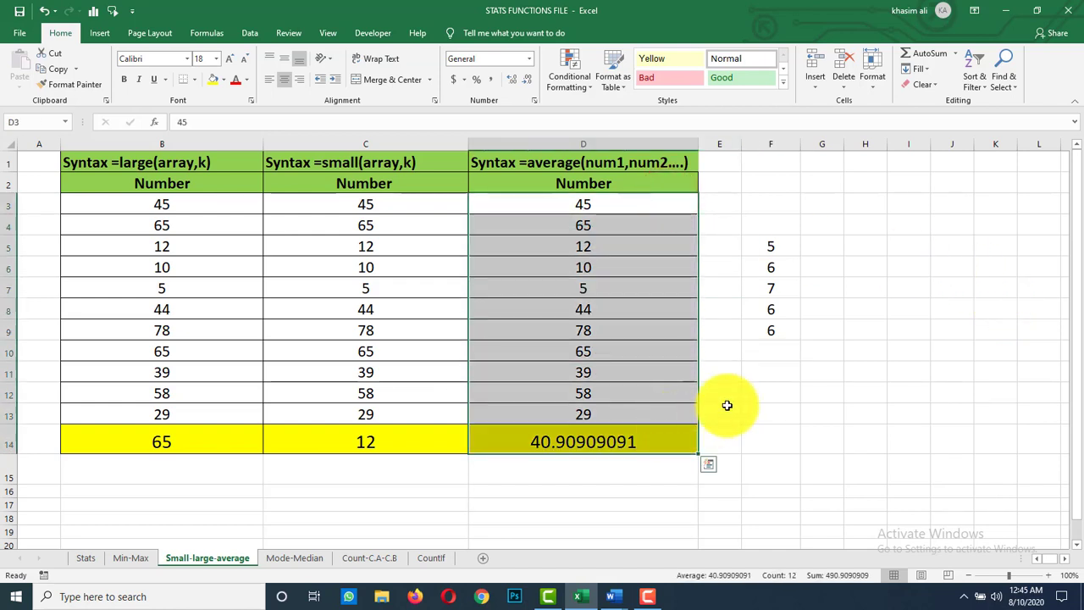
click(828, 349)
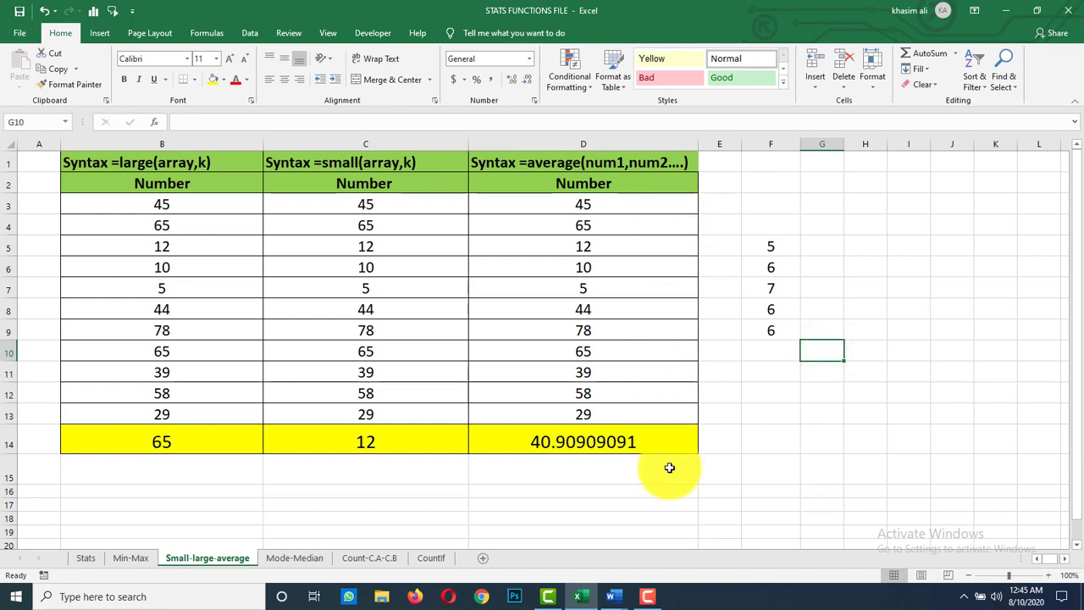
On the Mode-Median sheet, enter the formula =MODE(B3:B13) in the yellow cell B14.
click(295, 558)
click(720, 379)
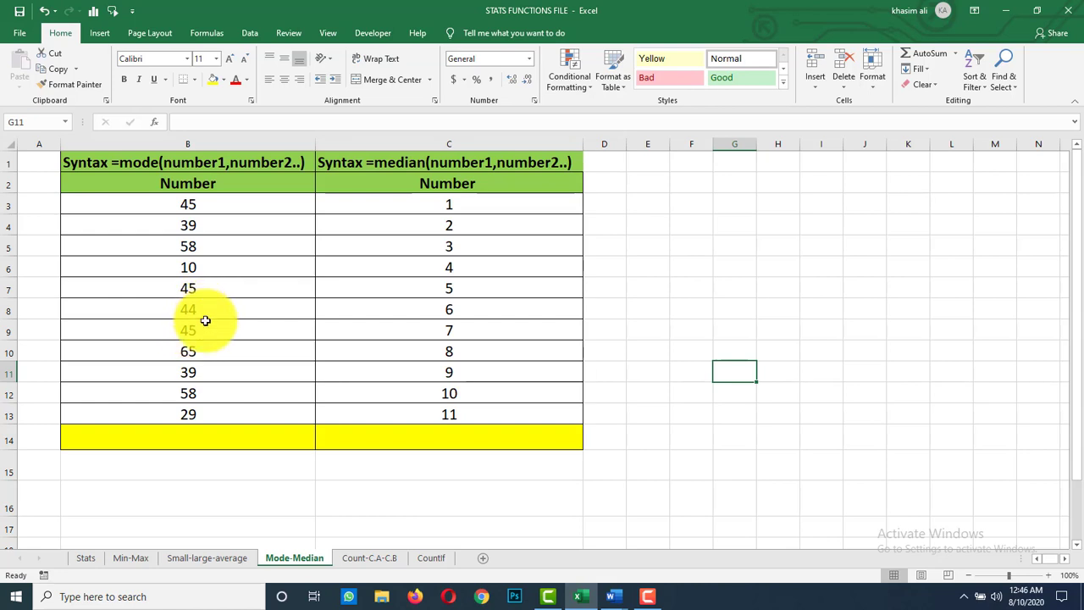
click(271, 436)
text(=mode()
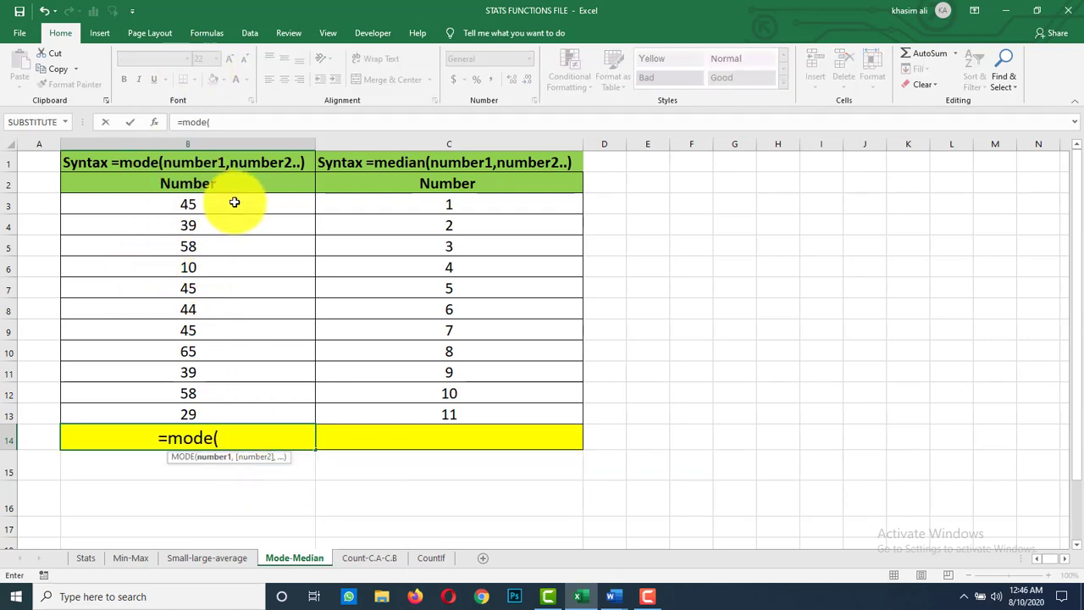
drag(235, 203, 232, 408)
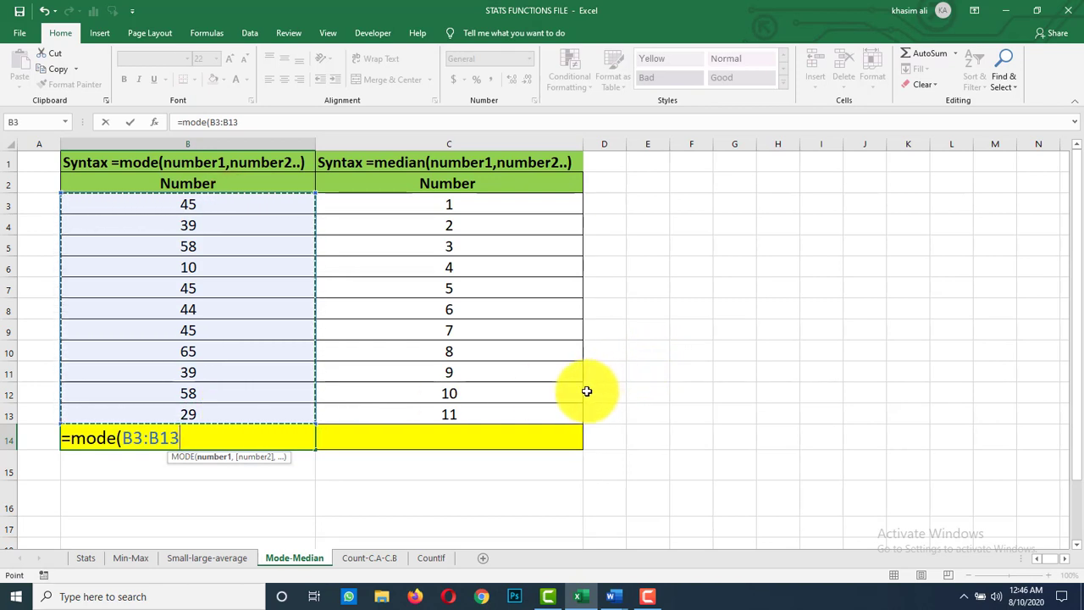
text())
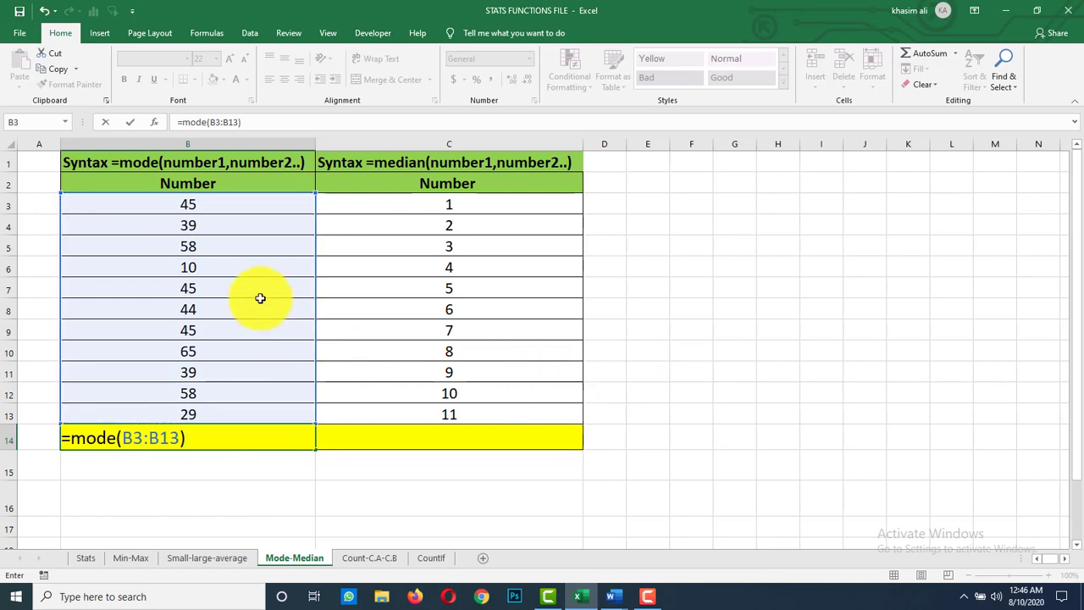
key(Return)
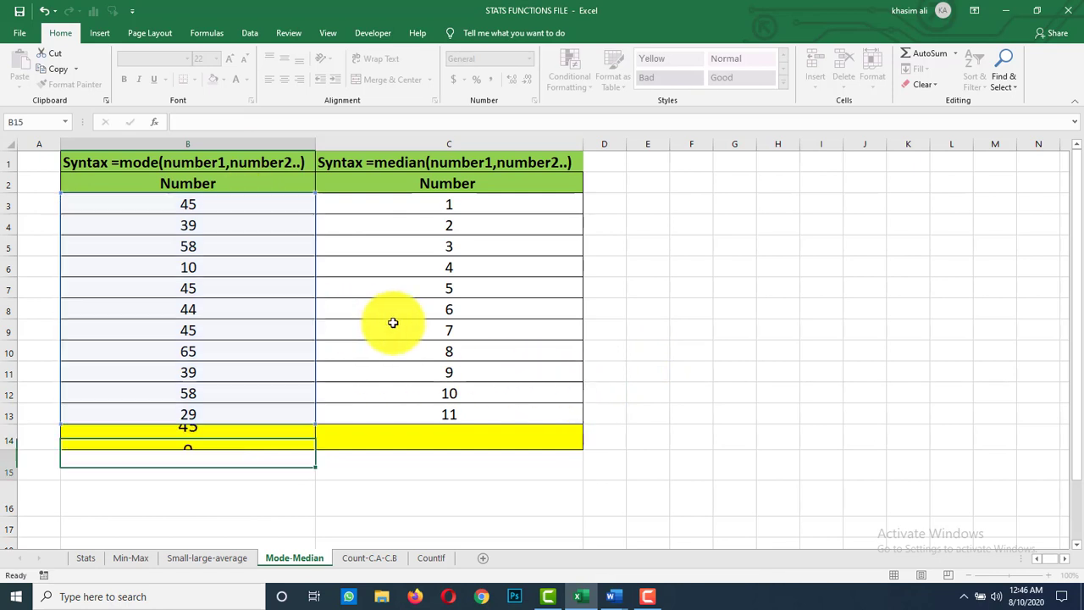
Check the MODE formula in cell B14 against the repeated values in the number list B3:B13.
click(264, 439)
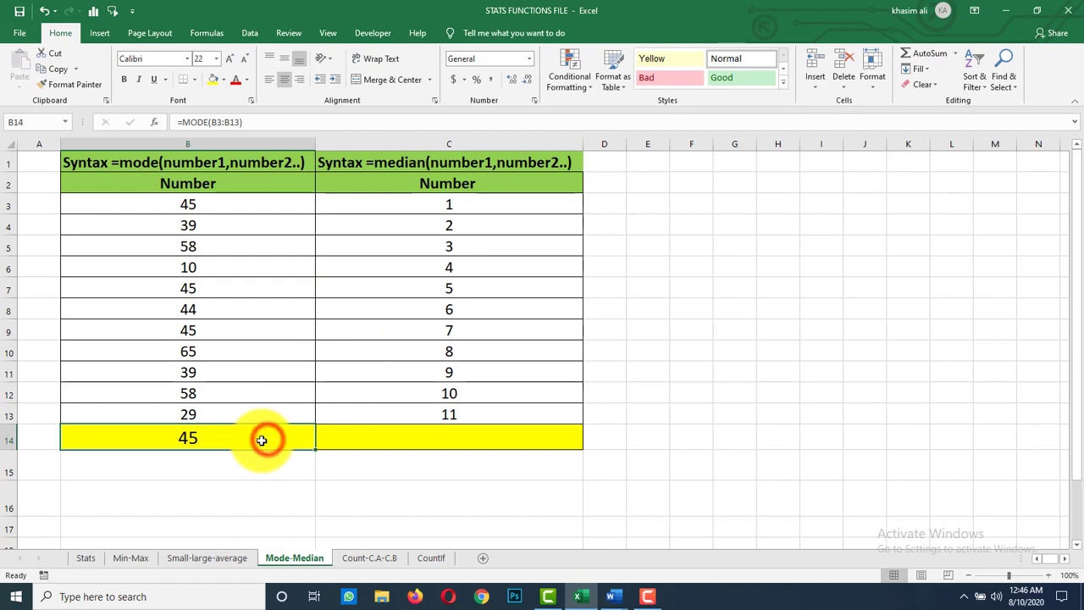
drag(249, 204, 251, 415)
click(228, 204)
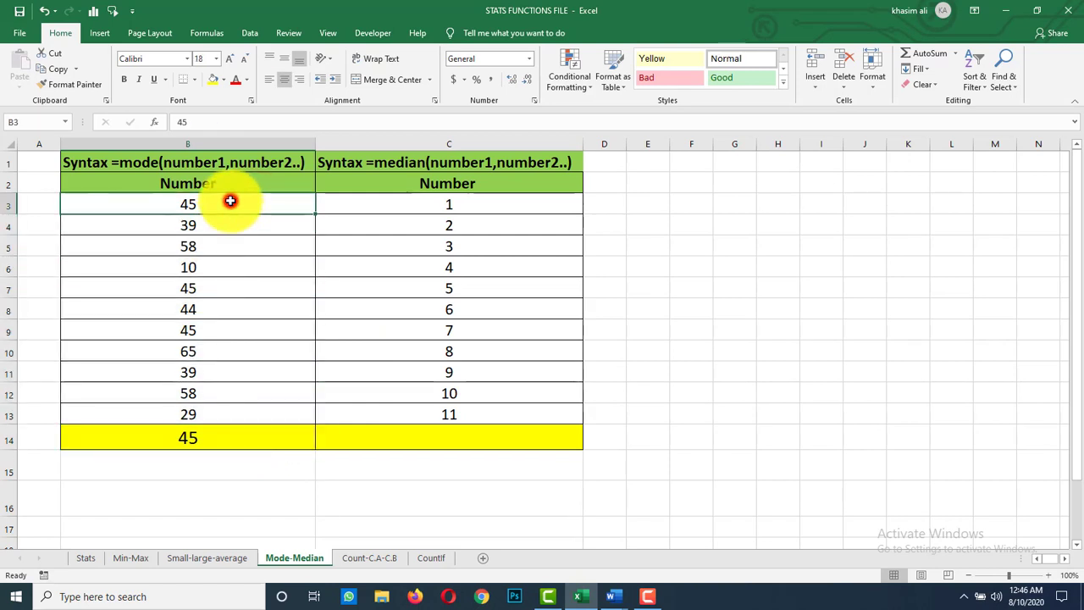
click(217, 288)
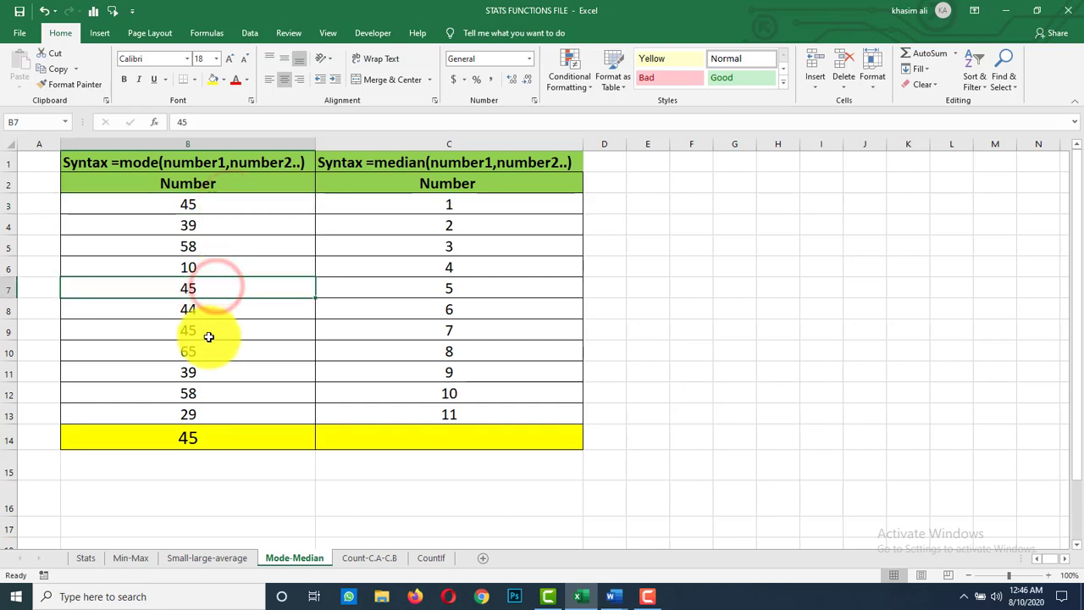
click(209, 333)
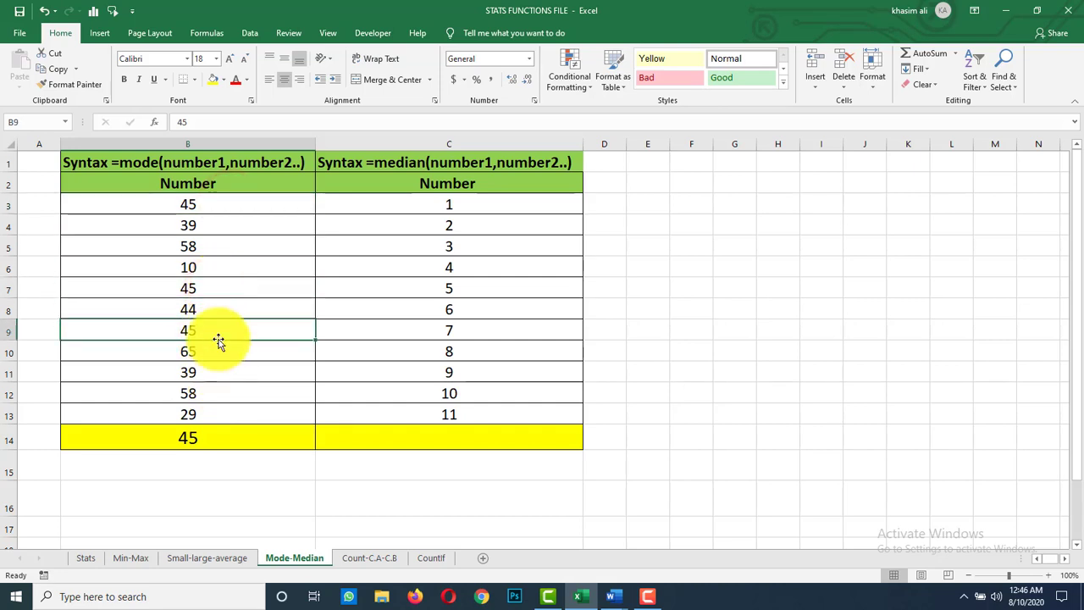
click(220, 324)
click(243, 204)
click(239, 230)
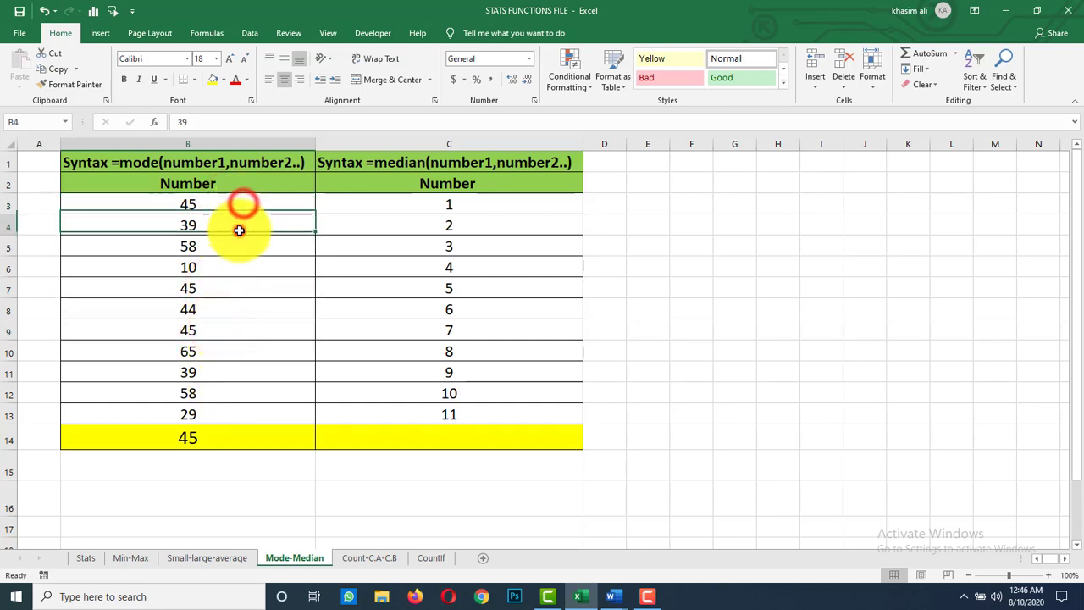
click(276, 415)
click(273, 479)
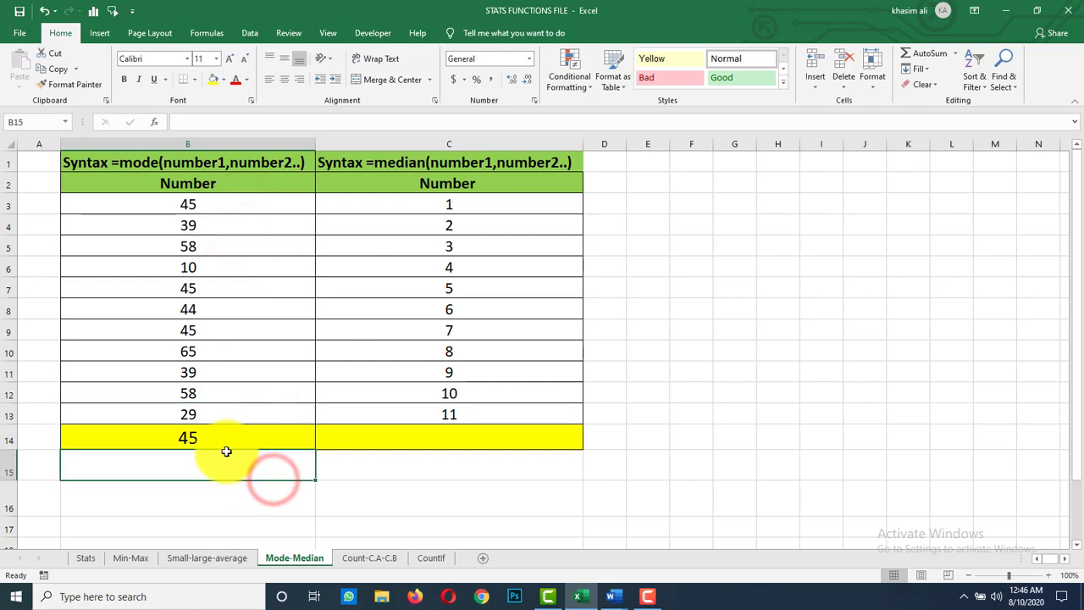
click(380, 461)
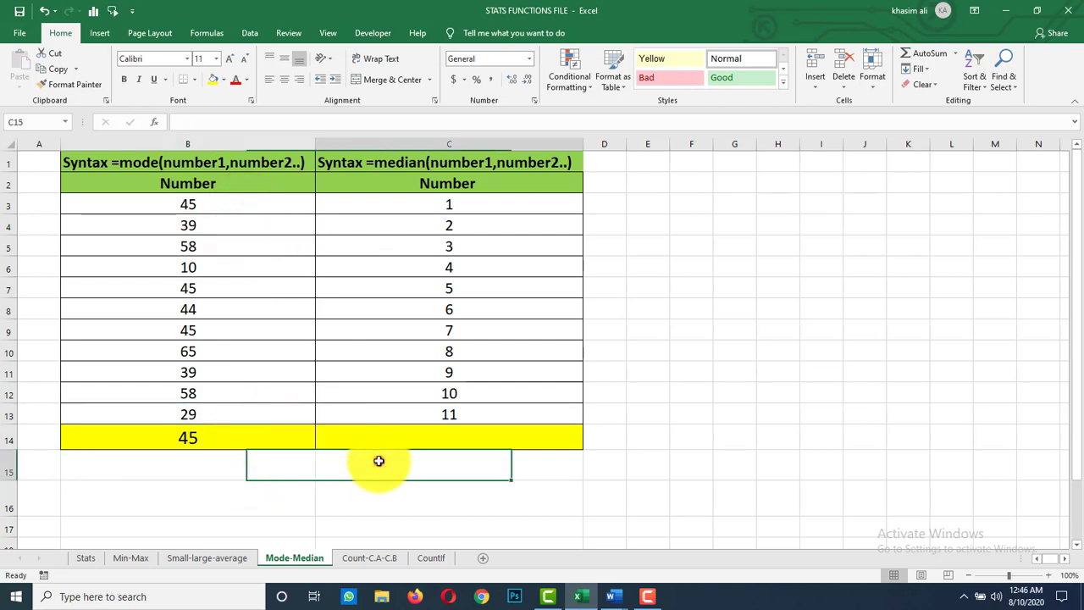
Examine the number list C3:C13 in the median column and locate its middle value.
click(395, 436)
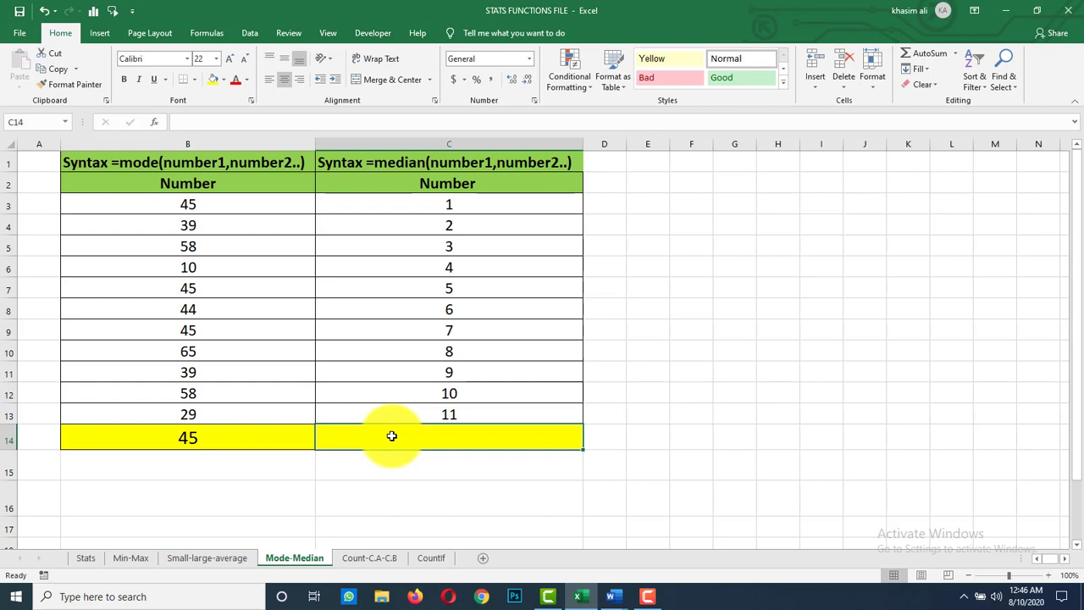
drag(520, 204, 507, 421)
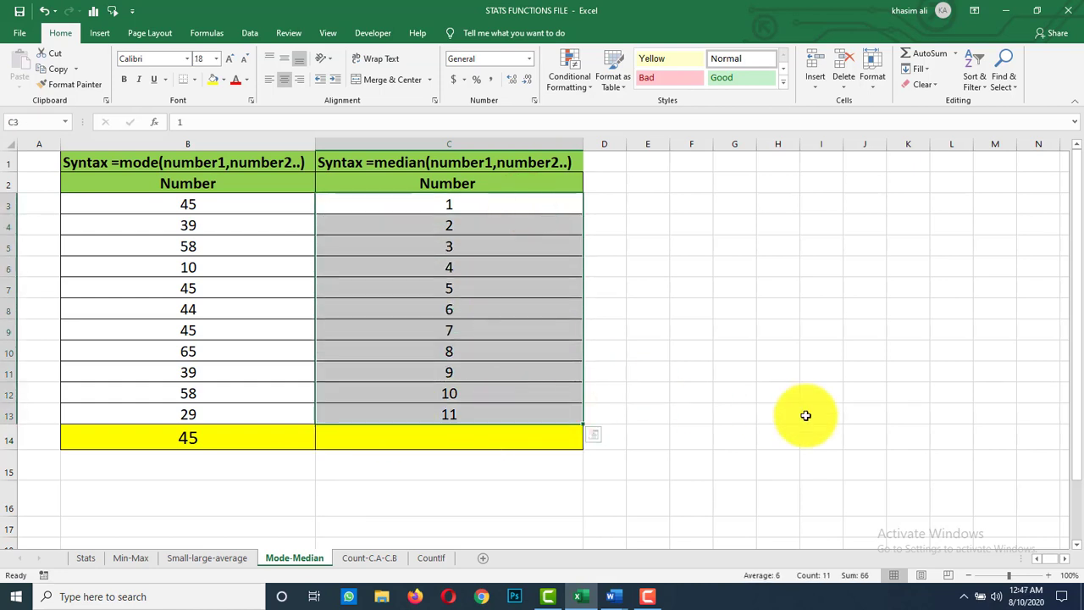
click(772, 419)
mouse_move(491, 201)
mouse_down()
mouse_move(491, 288)
mouse_move(864, 306)
mouse_up()
click(485, 315)
click(495, 307)
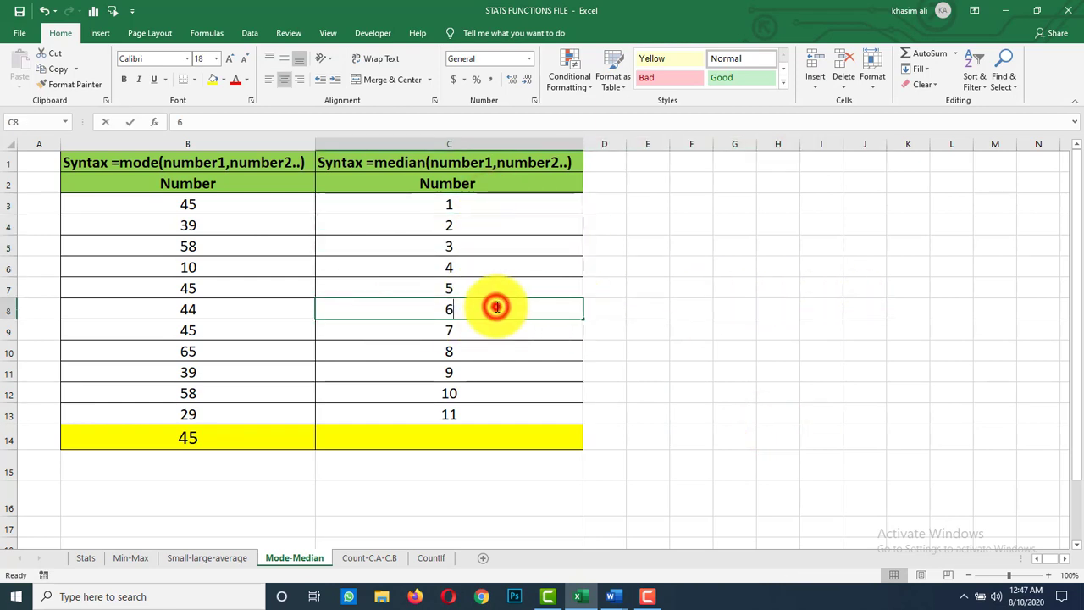
Enter the formula =MEDIAN(C3:C13) in the yellow cell C14 and check it against the list's middle value.
click(499, 437)
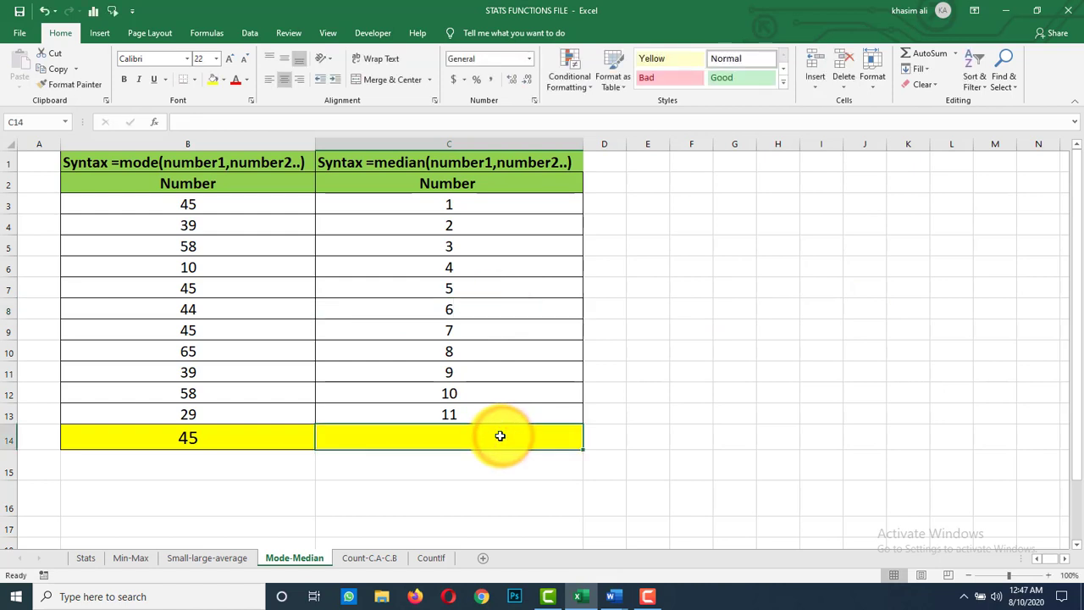
text(=median)
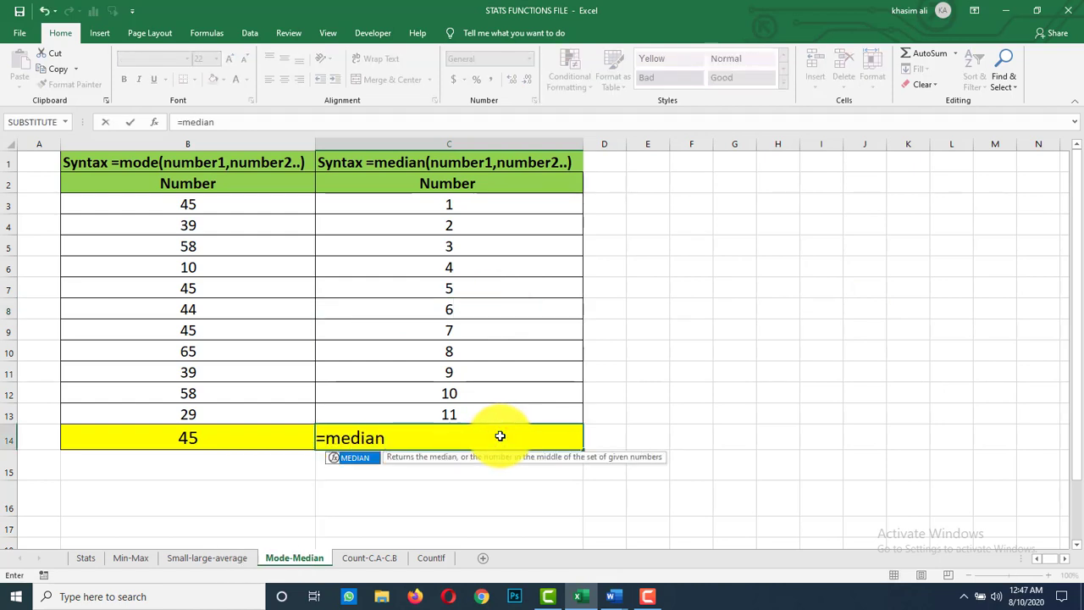
text(()
drag(520, 190, 514, 413)
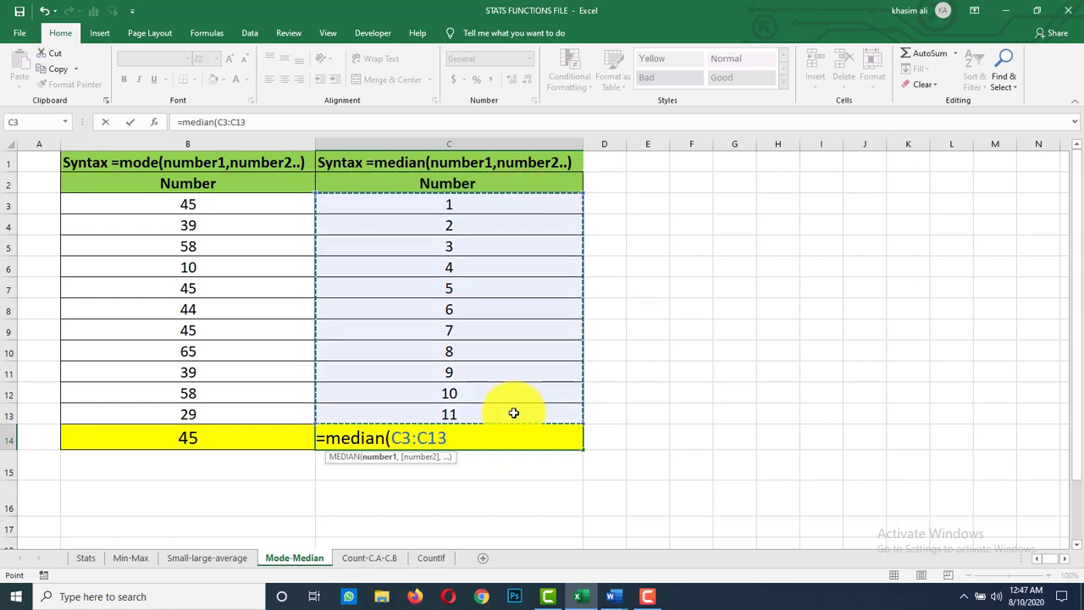
text())
key(Return)
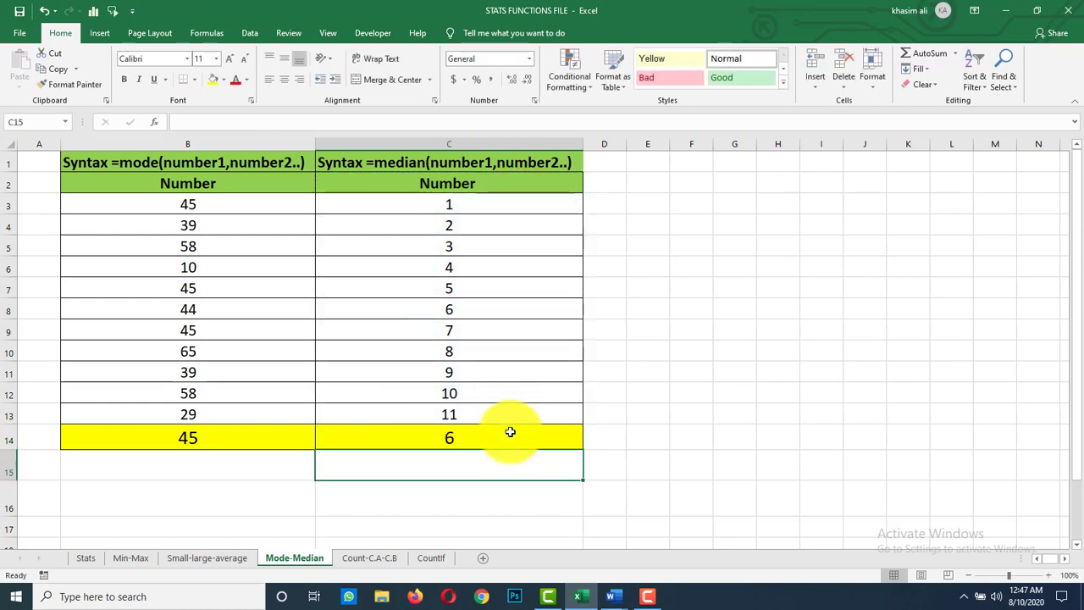
click(510, 434)
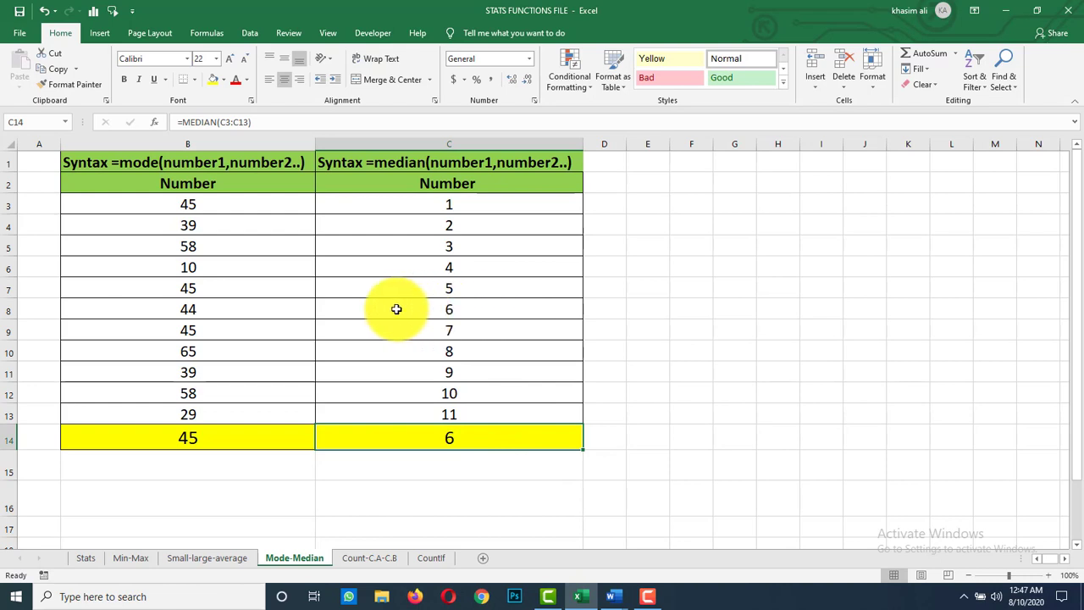
drag(397, 309, 726, 310)
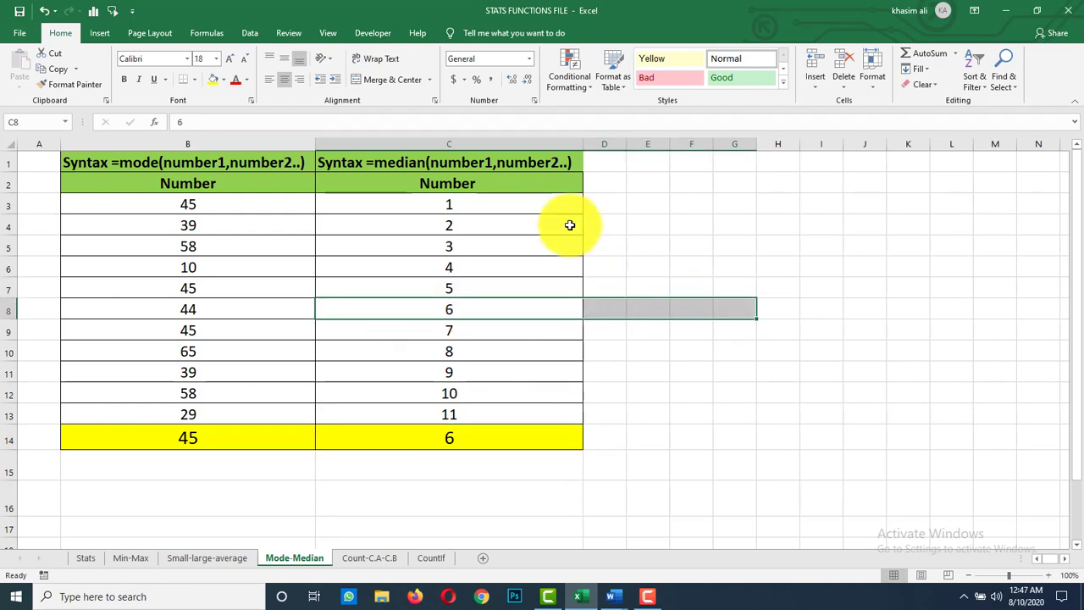
drag(542, 200, 550, 404)
click(663, 357)
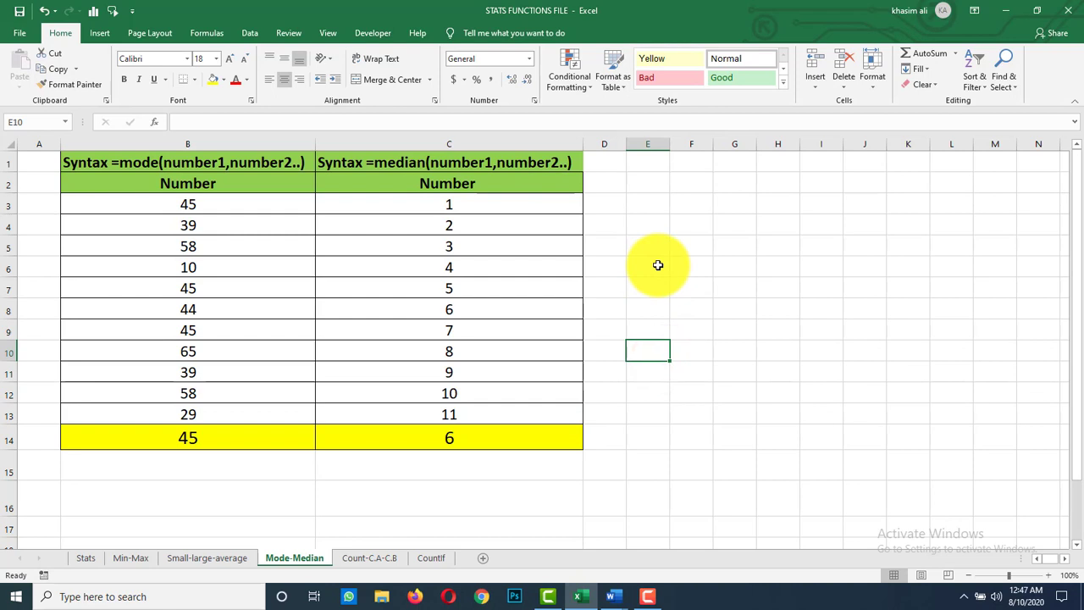
Enter the sample numbers 1, 2, 3, 4 and 5 in cells E6 to E10 beside the table.
click(656, 266)
key(F2)
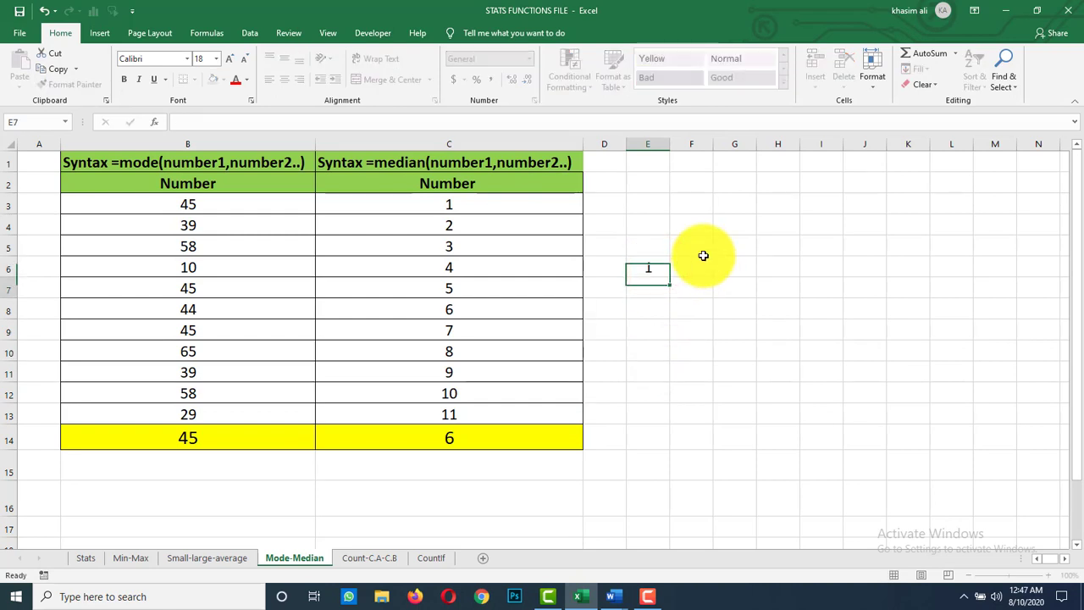
key(Return)
text(2)
key(Return)
text(3)
key(Return)
text(4)
key(Return)
text(5)
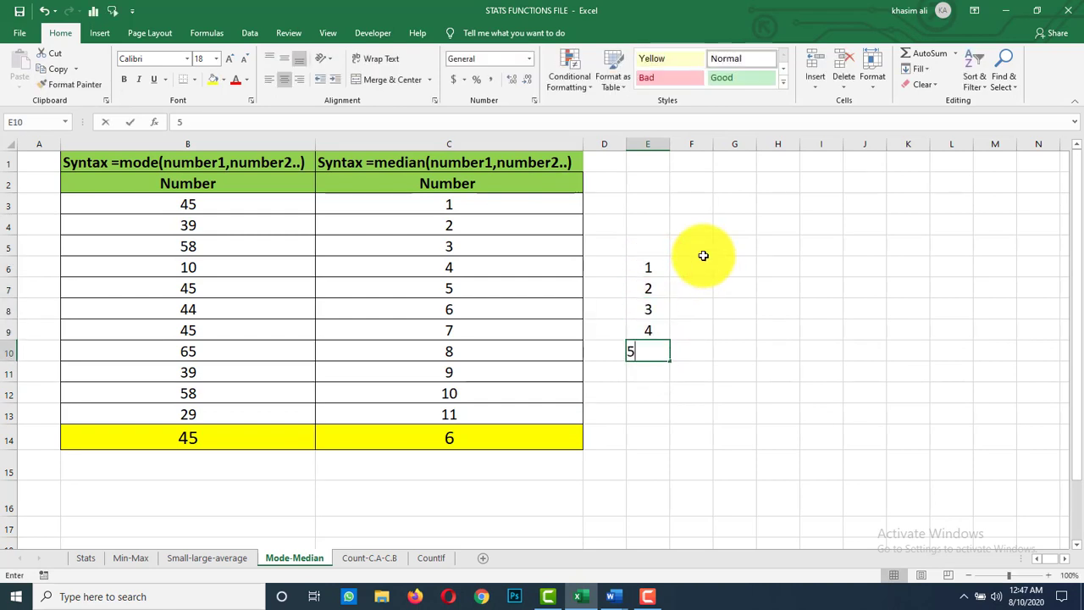
key(Return)
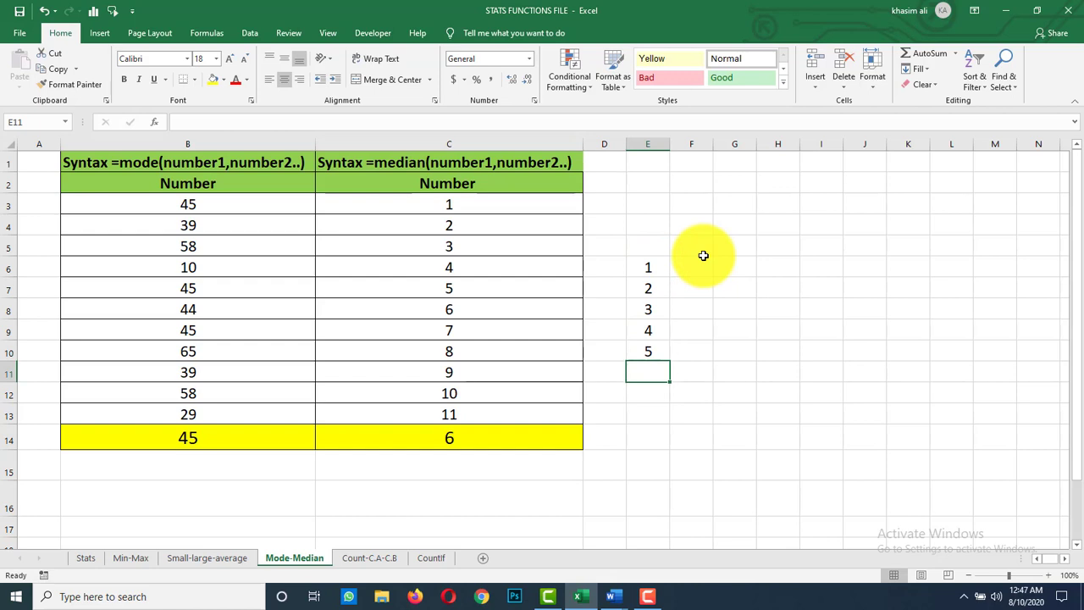
Add the number 6 in cell E11 below the sample numbers and widen column E.
drag(646, 267, 655, 350)
click(649, 310)
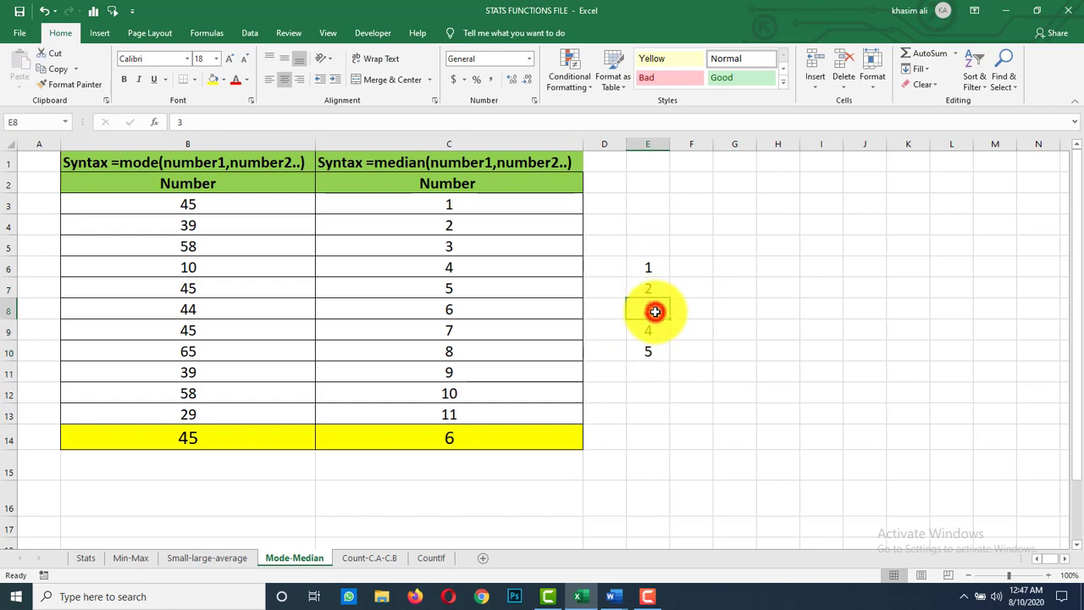
click(656, 369)
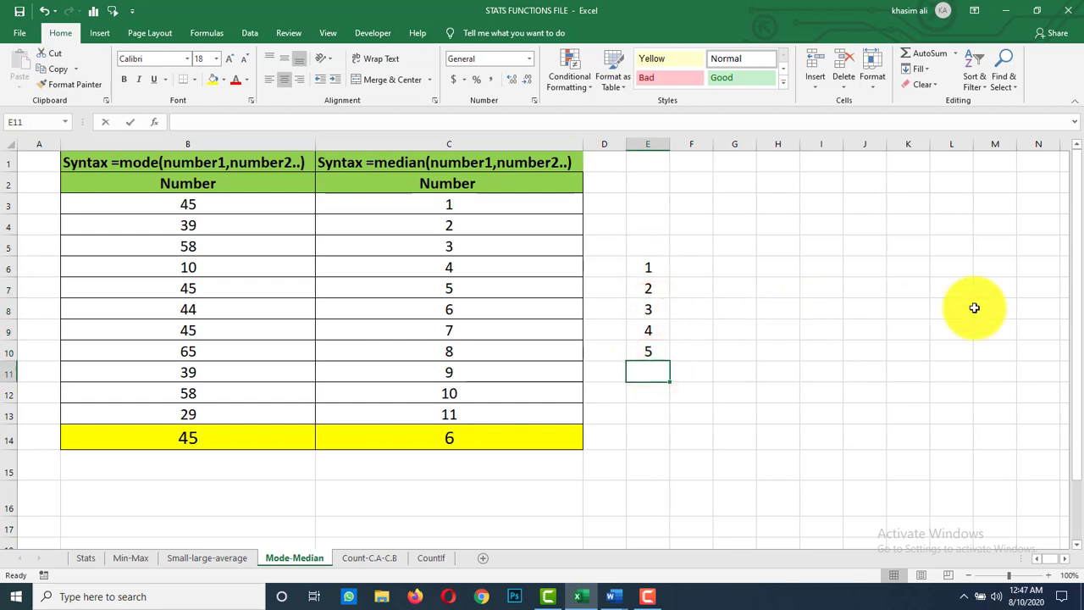
text(6)
key(Return)
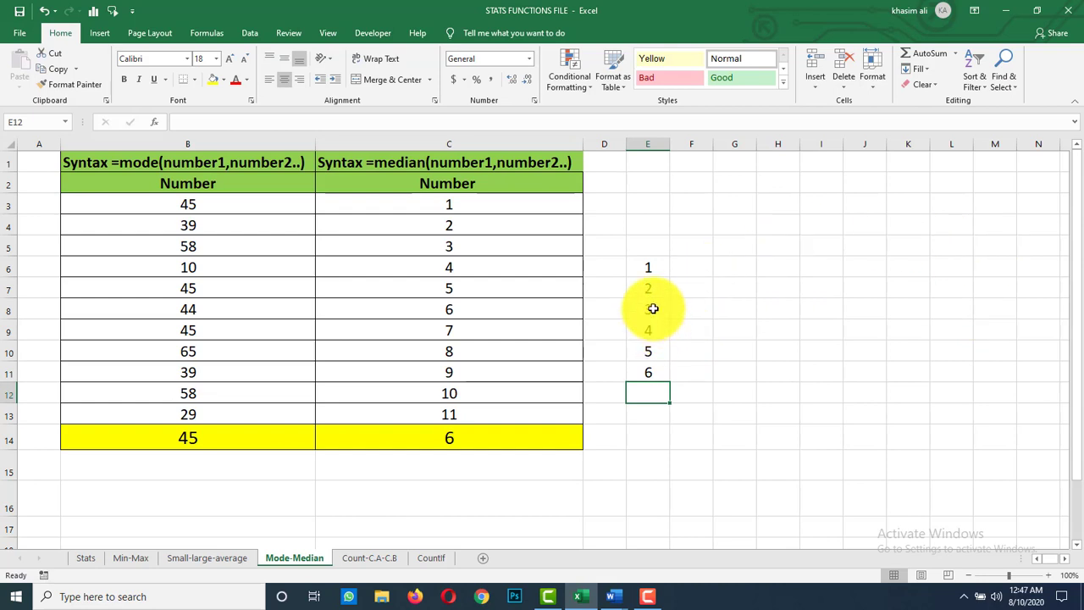
drag(652, 310, 654, 330)
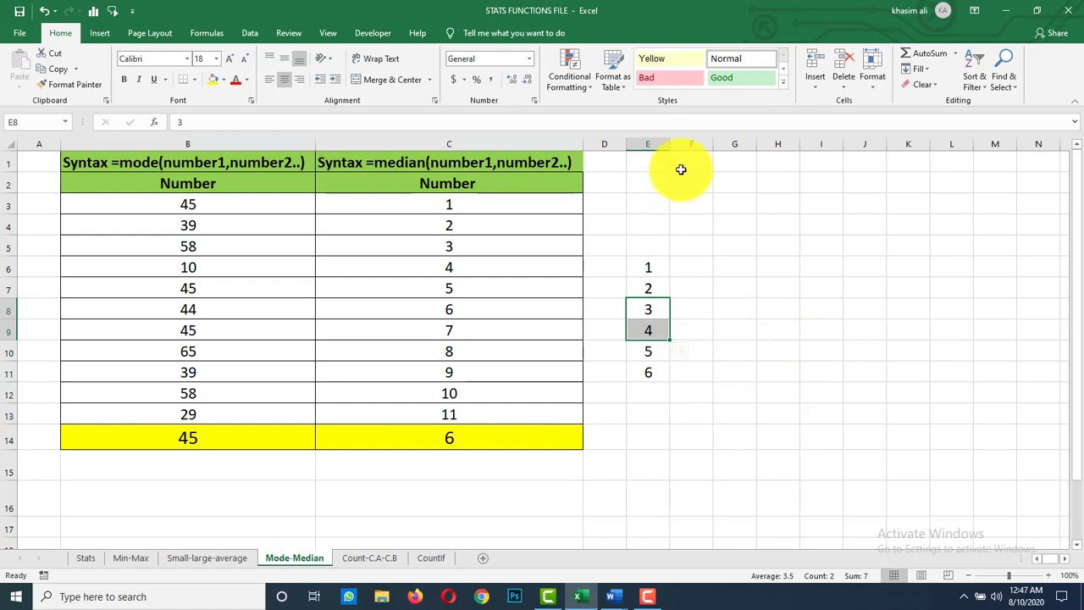
drag(668, 145, 735, 207)
click(697, 406)
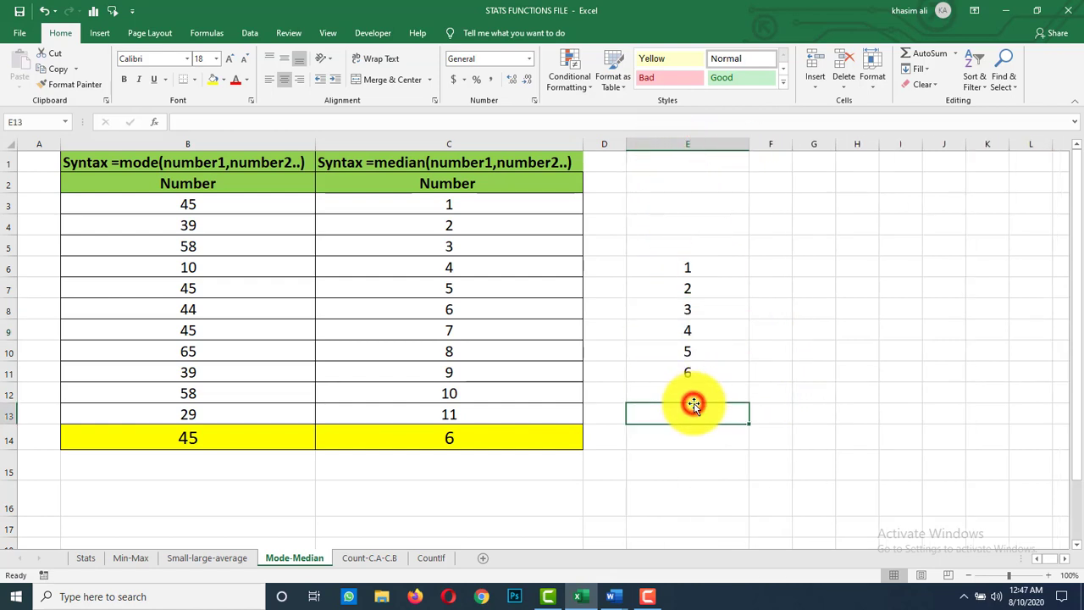
Clear cell E11, compare the middle of the shortened list, and enter 6 in E11 again.
click(702, 364)
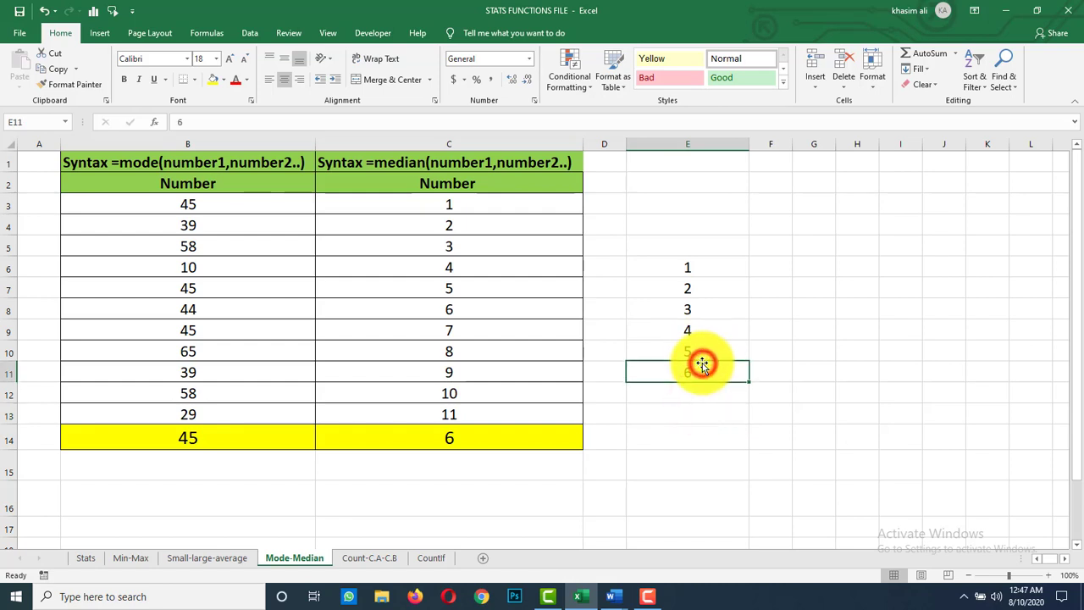
key(Delete)
click(712, 309)
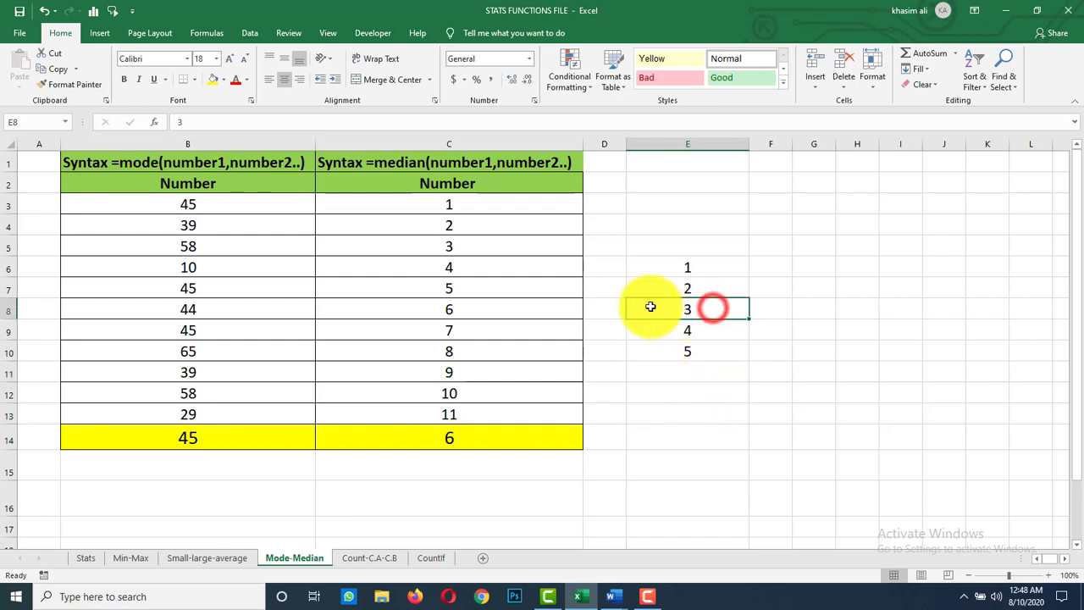
click(693, 362)
text(6)
key(Return)
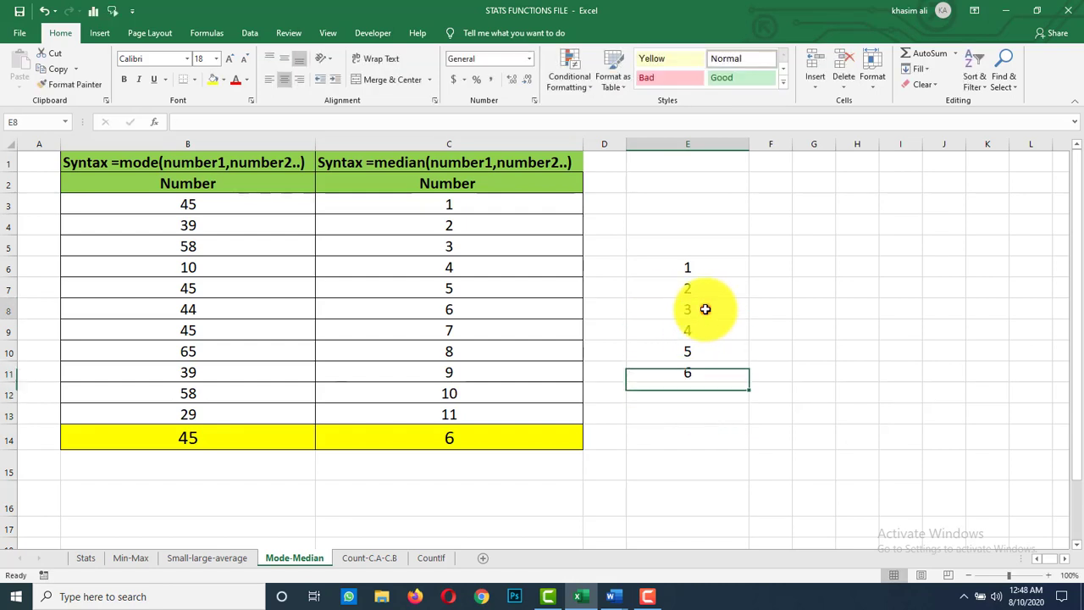
drag(700, 307, 703, 330)
Enter the formula =MEDIAN(E6:E11) in cell E12 below the sample numbers.
click(713, 397)
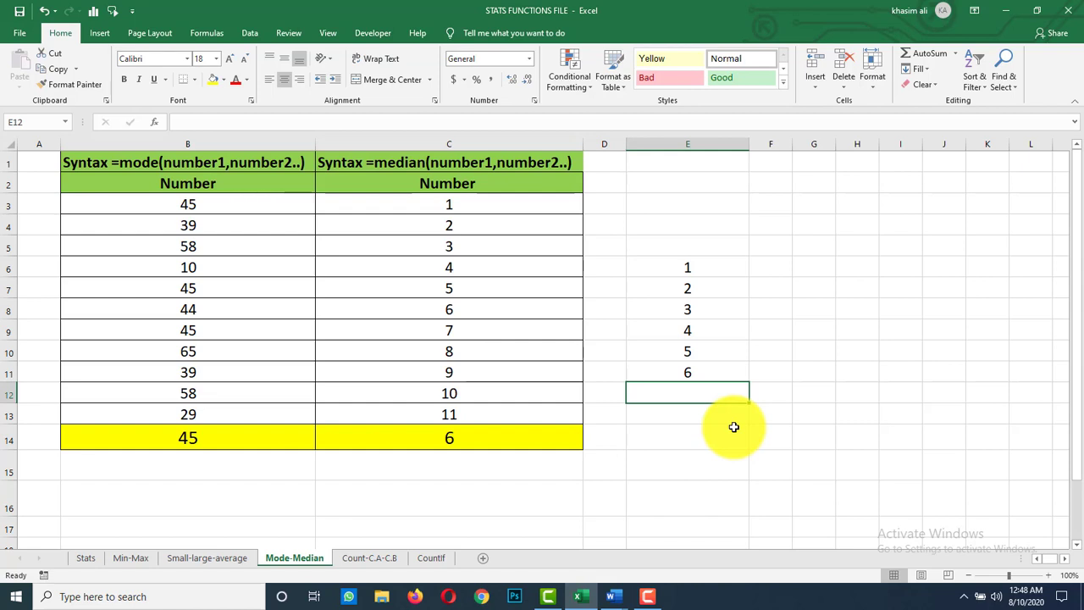
text(median)
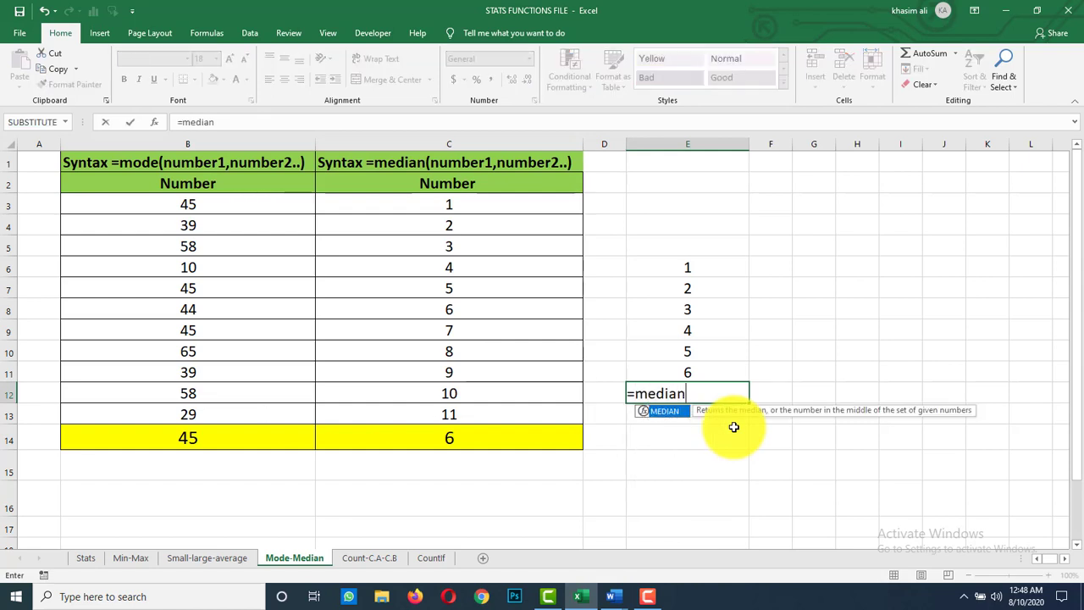
text(()
drag(716, 271, 717, 368)
key(Return)
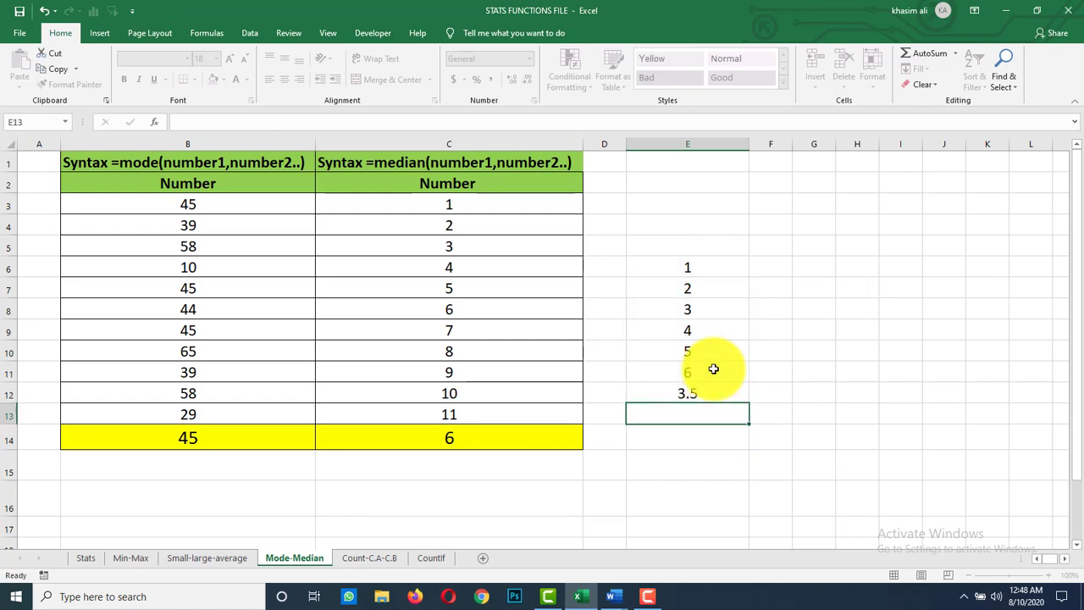
click(711, 395)
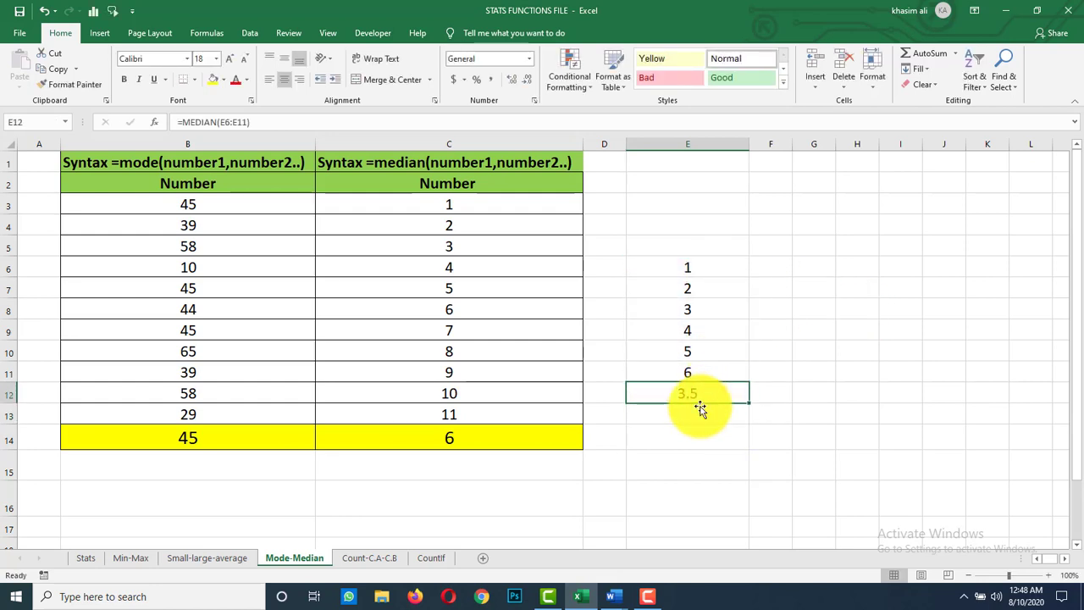
click(685, 460)
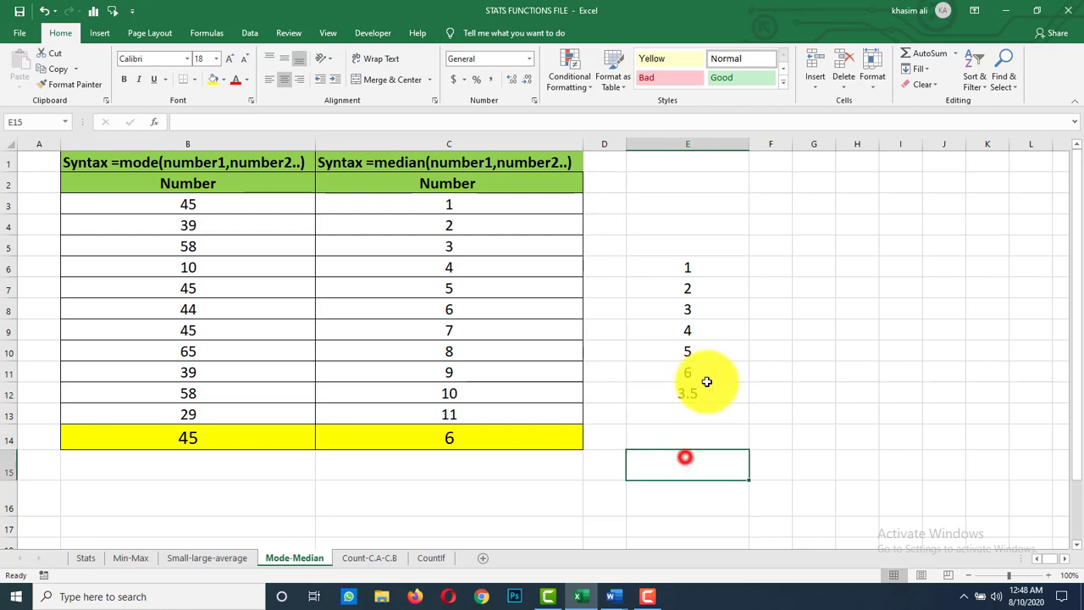
Enter the formula =COUNT(B3:B10) in cell B11 on the Count-C.A-C.B sheet.
click(377, 567)
click(376, 491)
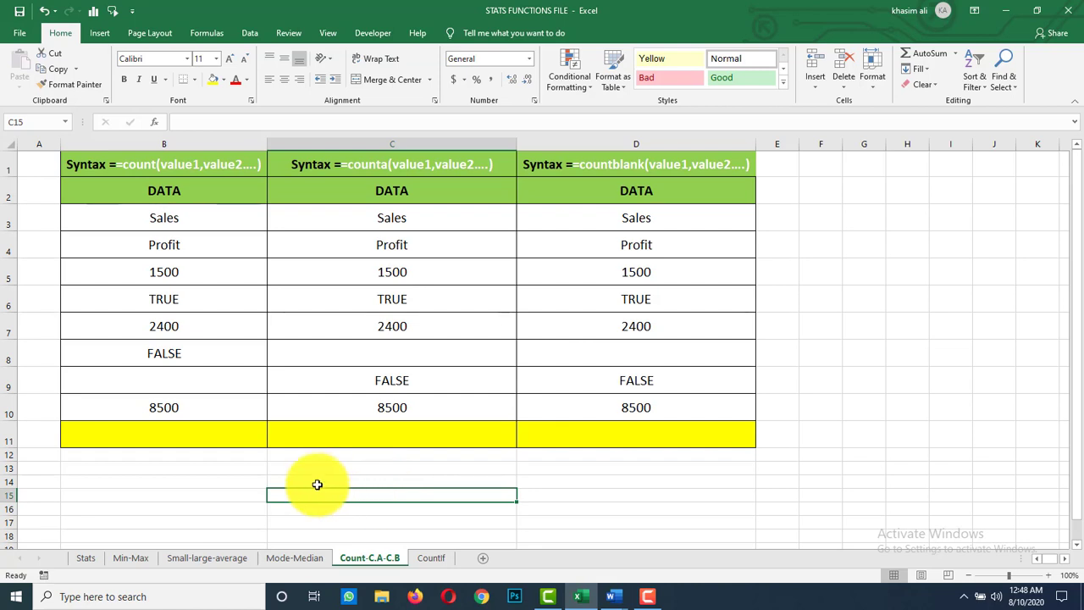
click(226, 432)
text(=count()
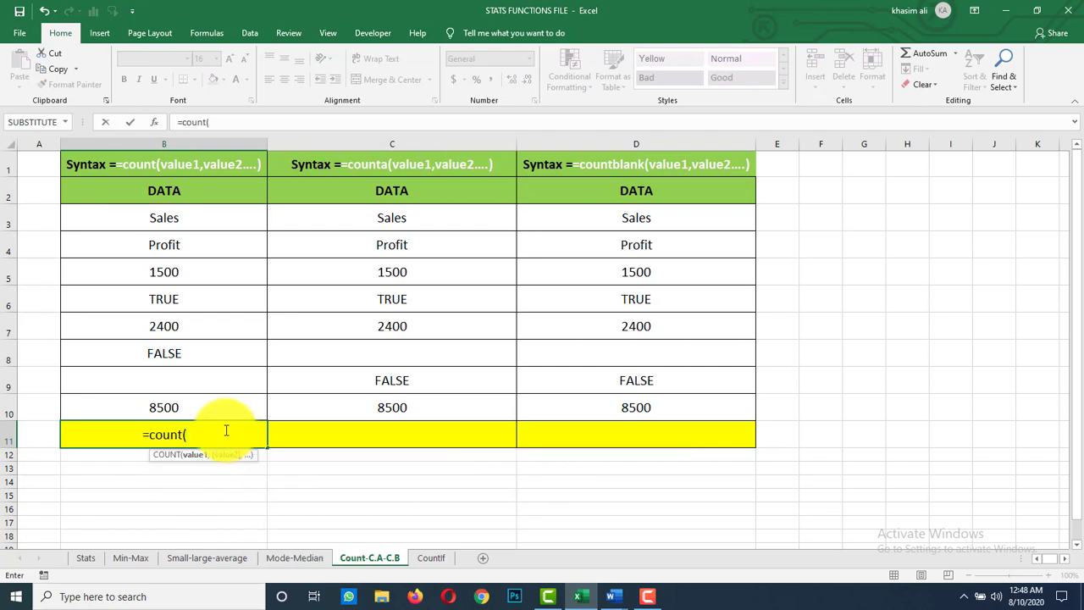
drag(216, 219, 221, 403)
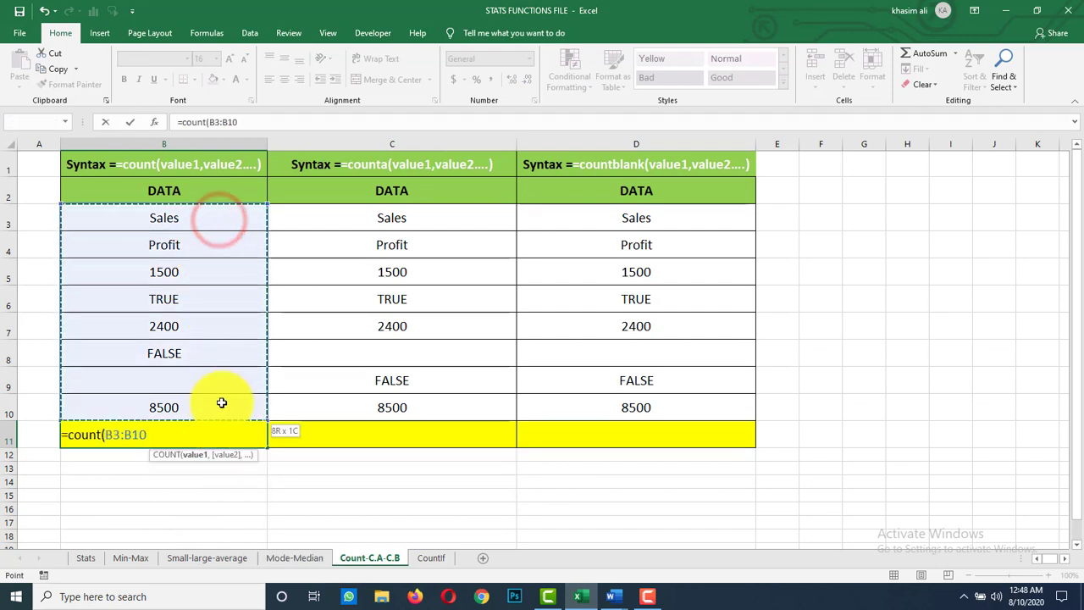
text())
key(Return)
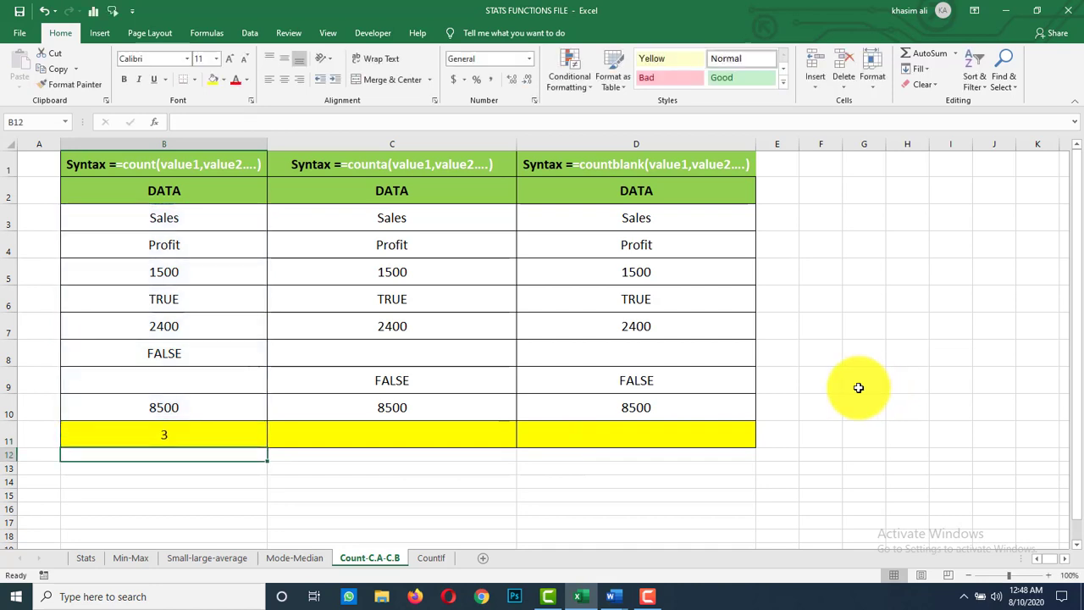
Examine the COUNT formula in B11 and compare it with the numeric, text, logical and blank cells in B3:B10.
click(249, 435)
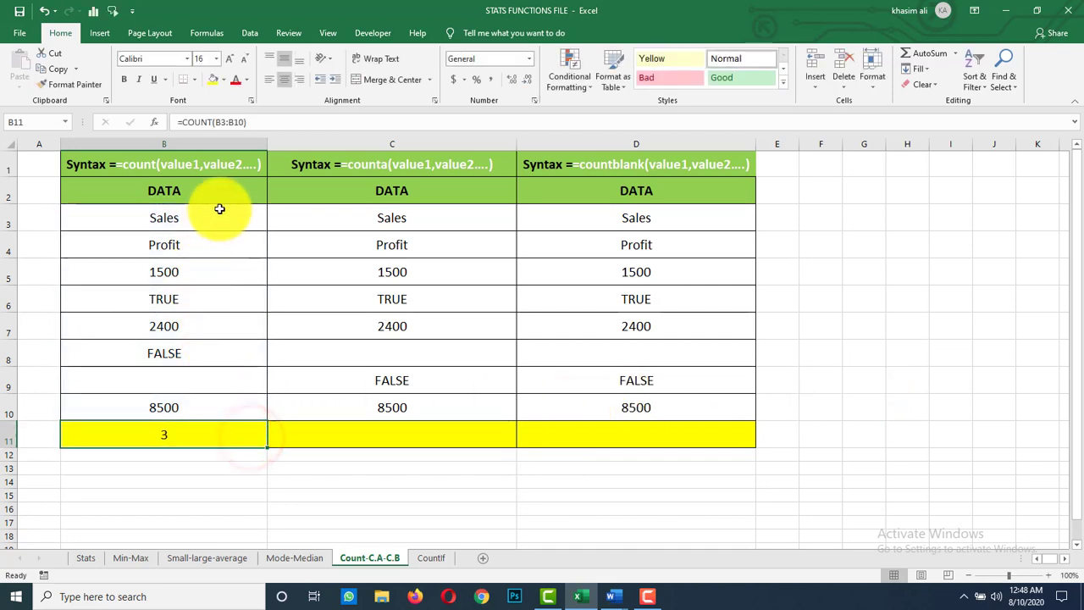
drag(219, 208, 212, 406)
click(196, 291)
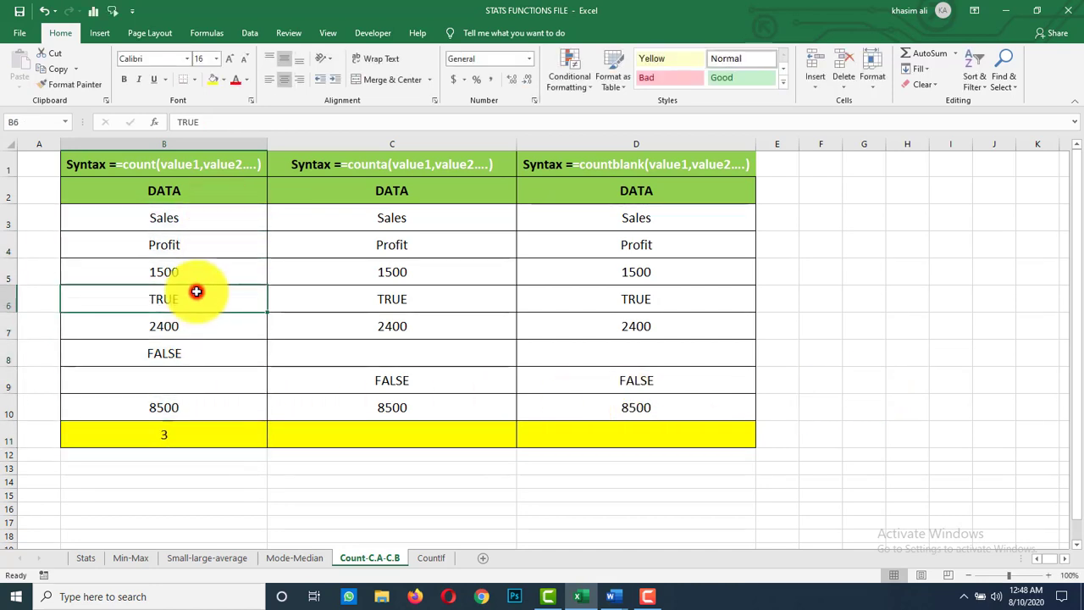
click(194, 272)
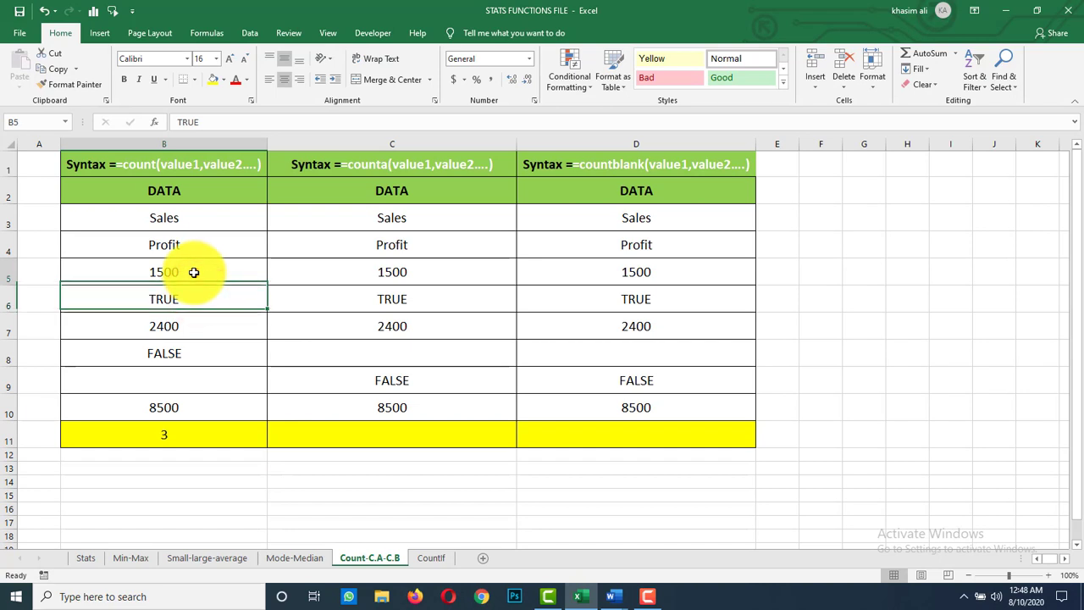
click(193, 326)
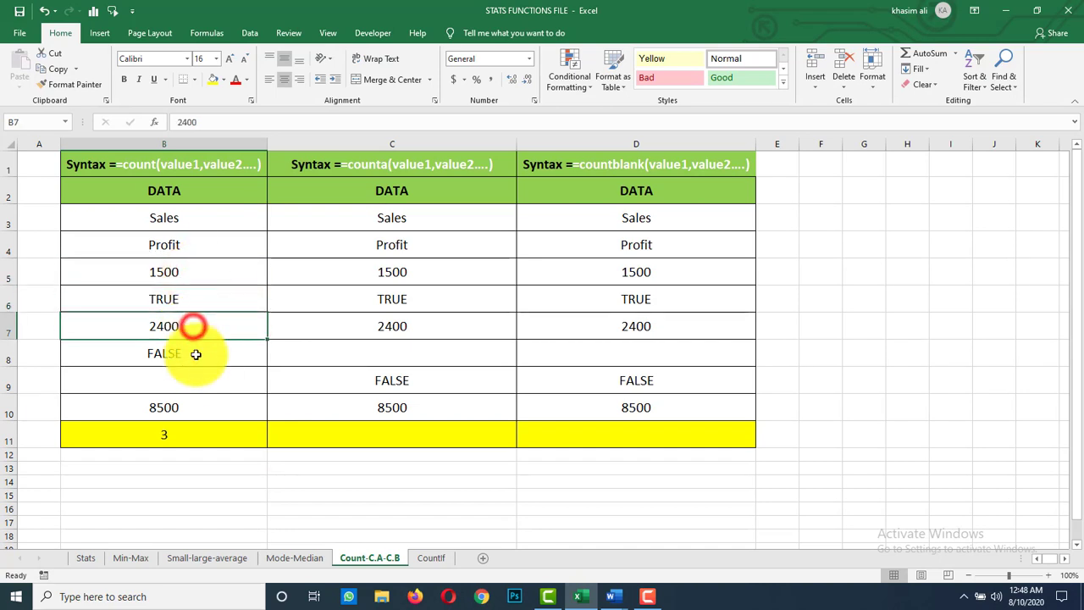
click(207, 408)
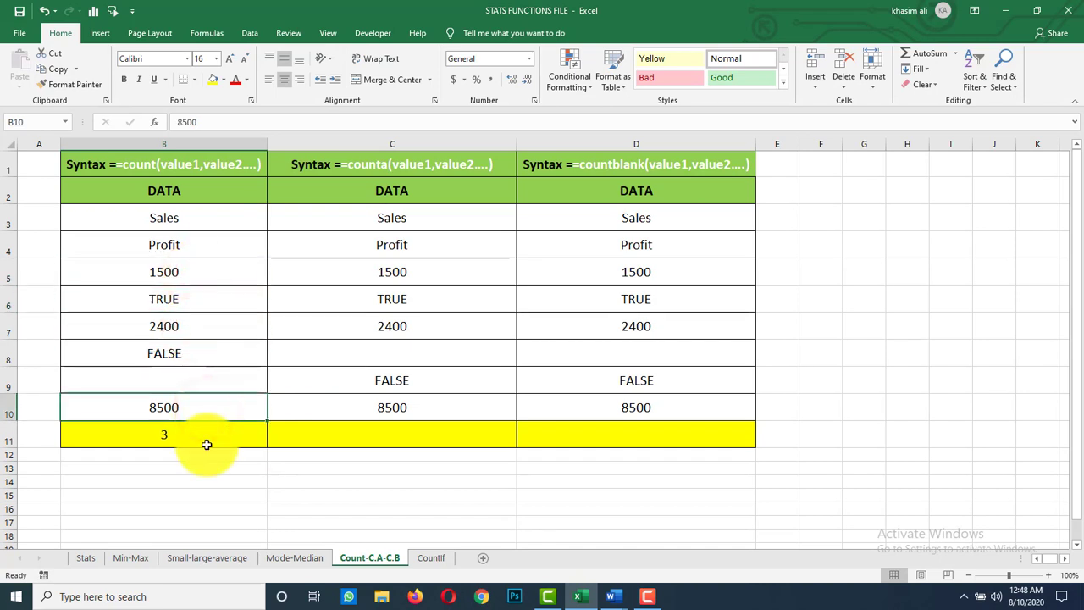
double_click(206, 437)
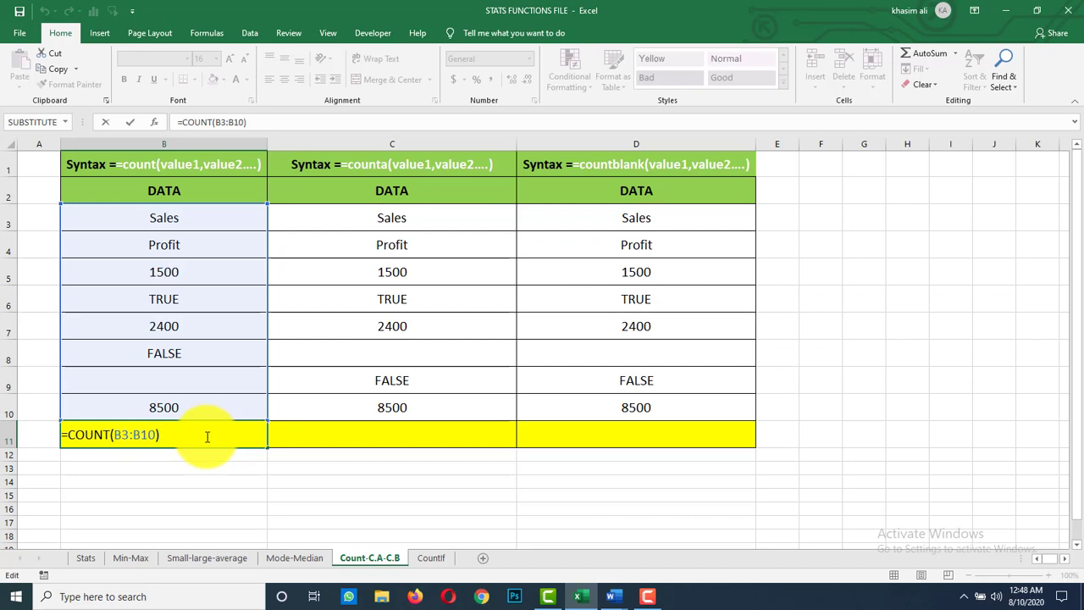
key(Return)
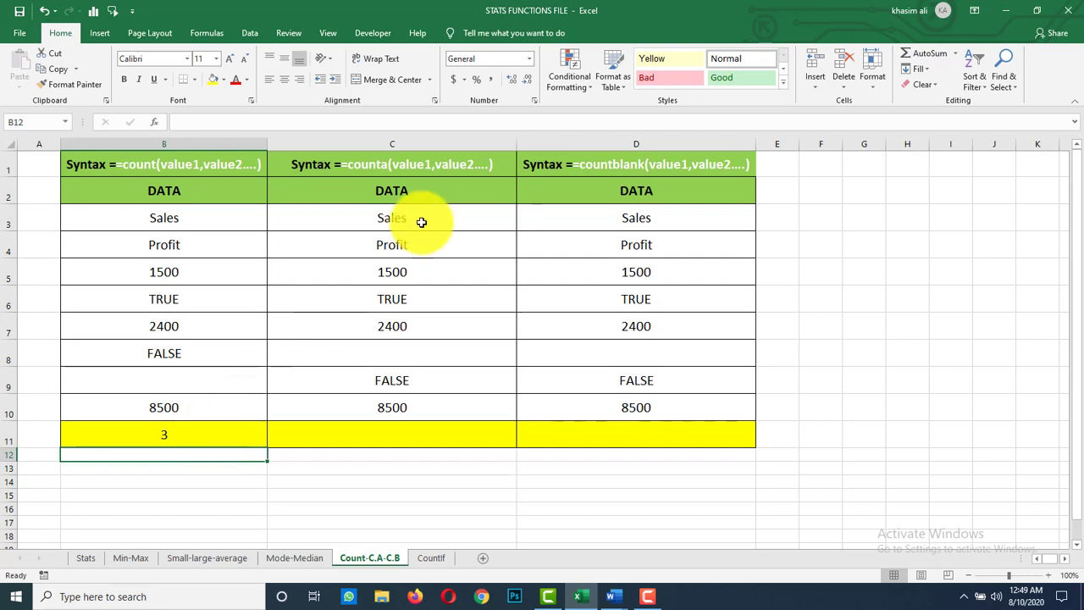
click(430, 441)
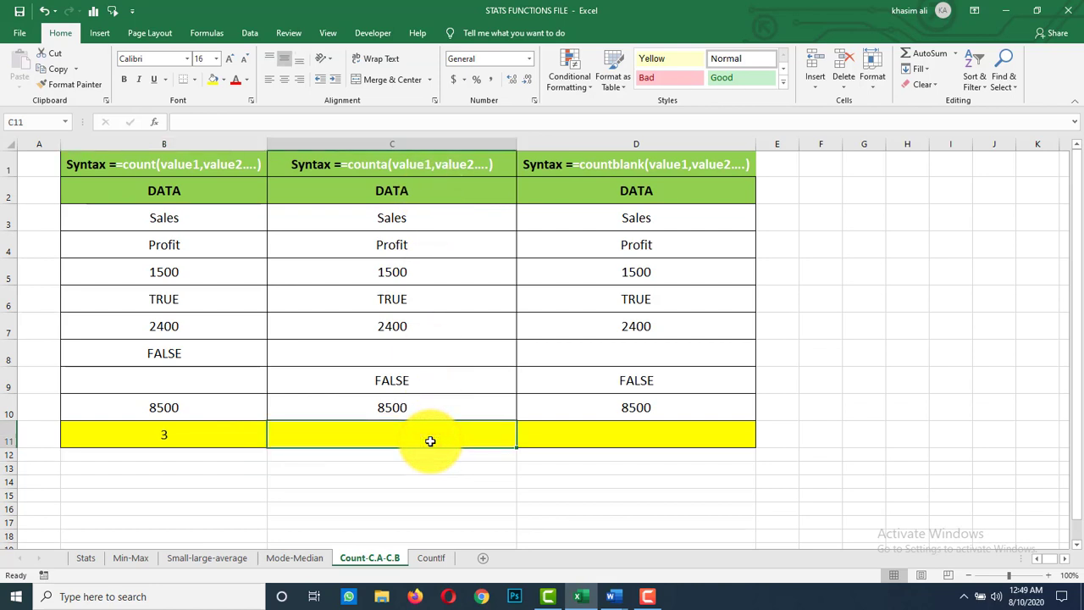
click(210, 433)
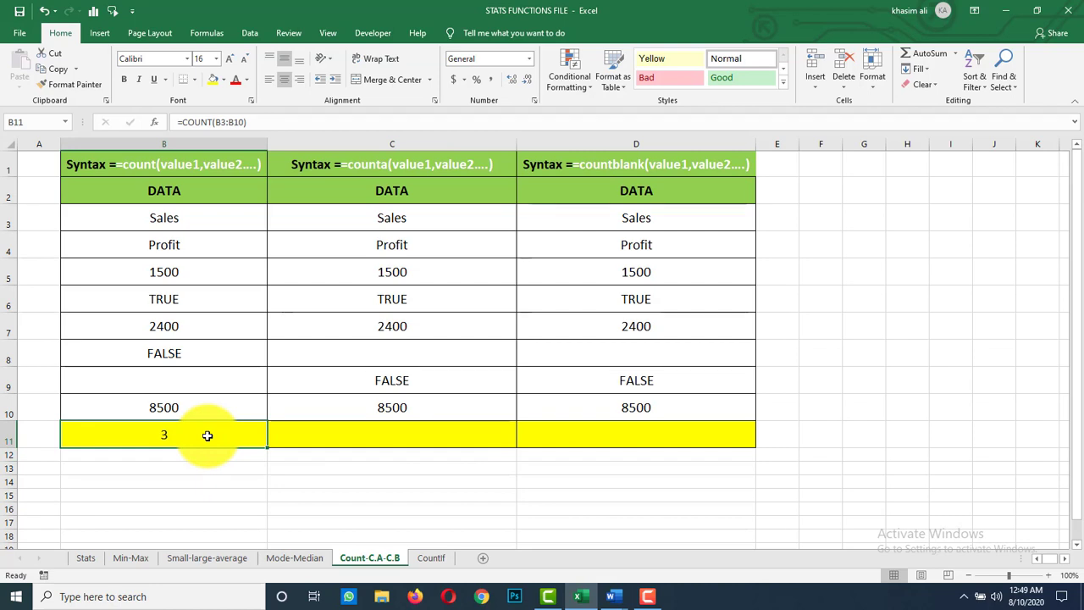
click(205, 407)
click(210, 326)
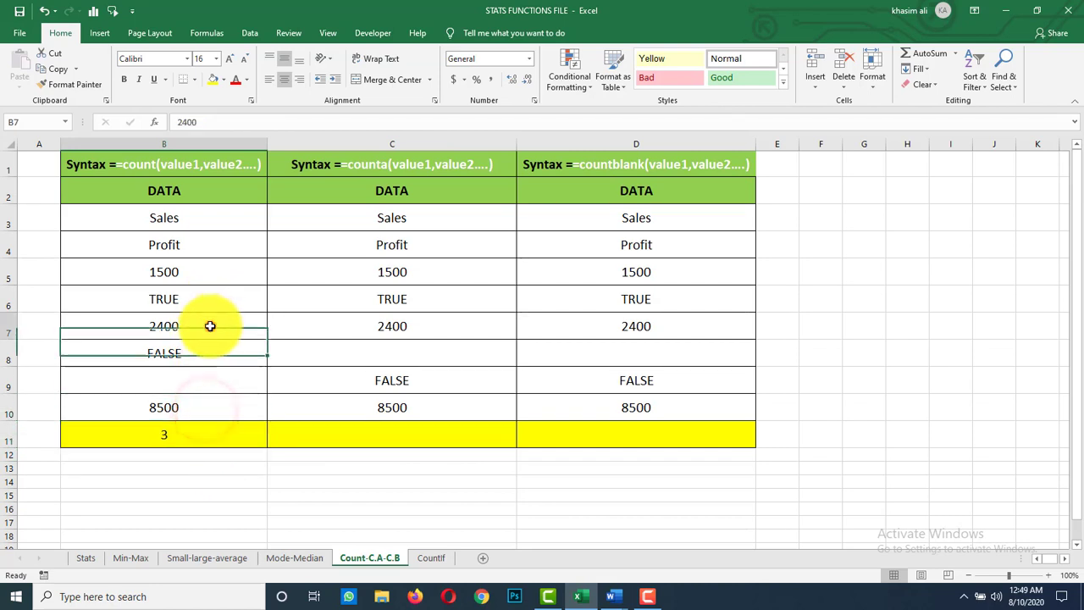
click(213, 268)
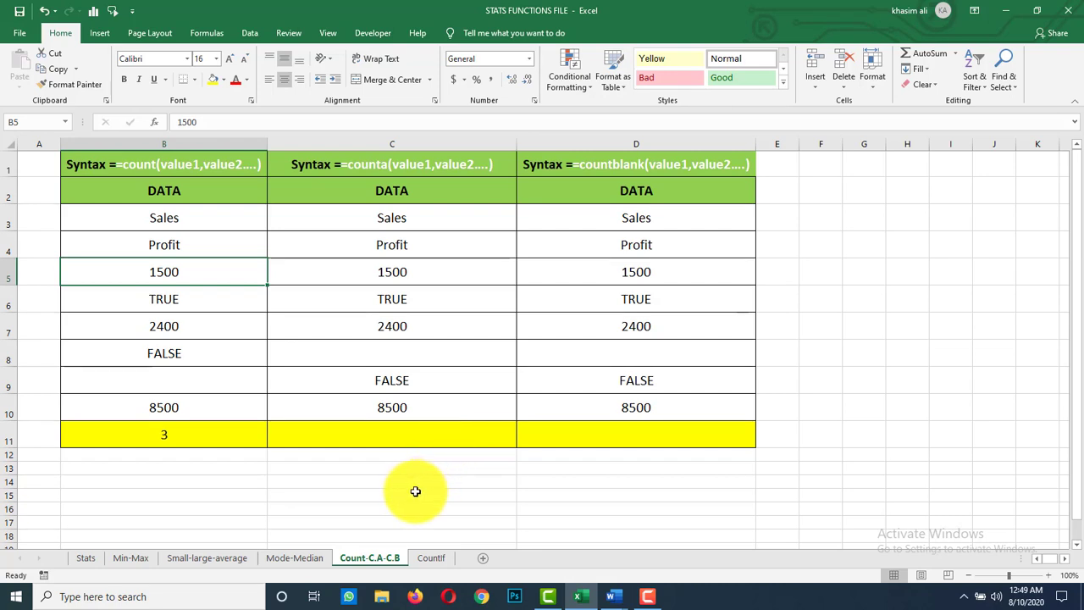
Enter the formula =COUNTA(C3:C10) in cell C11 and centre the result horizontally.
click(399, 432)
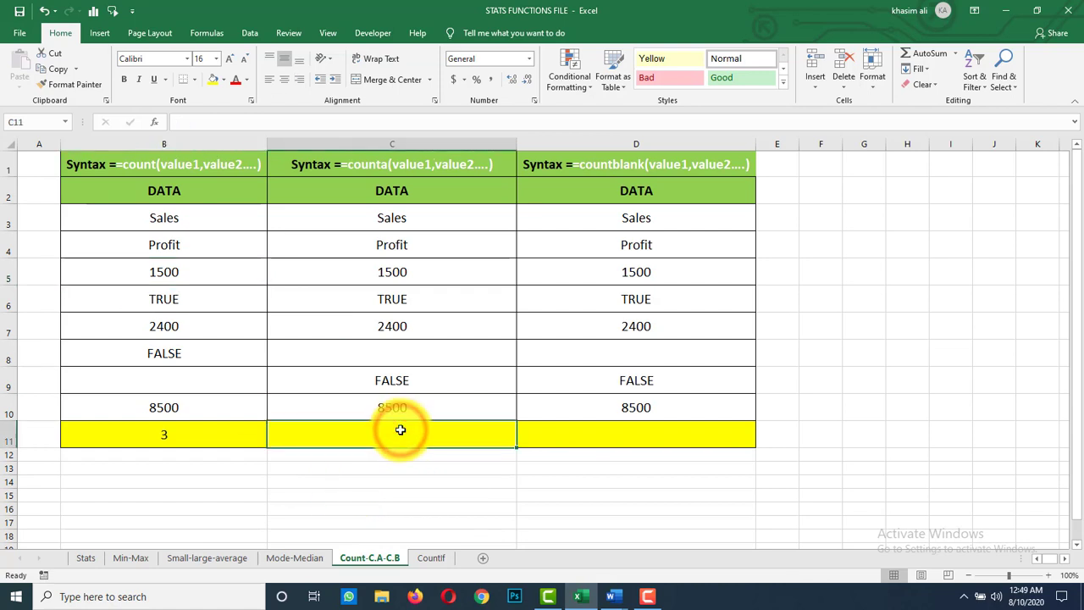
text(=counta)
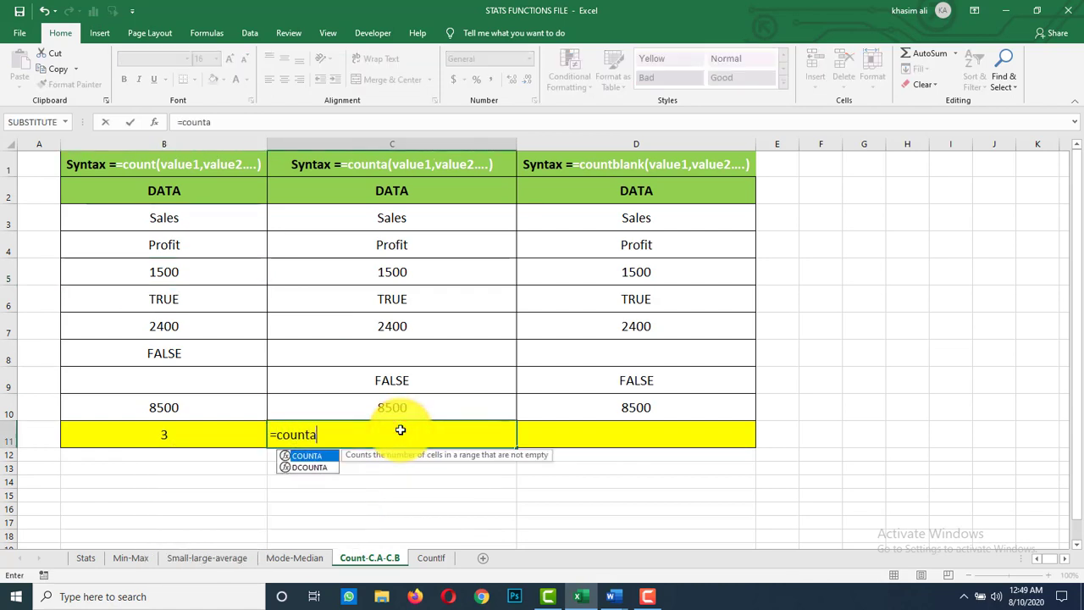
text(()
drag(443, 244, 451, 363)
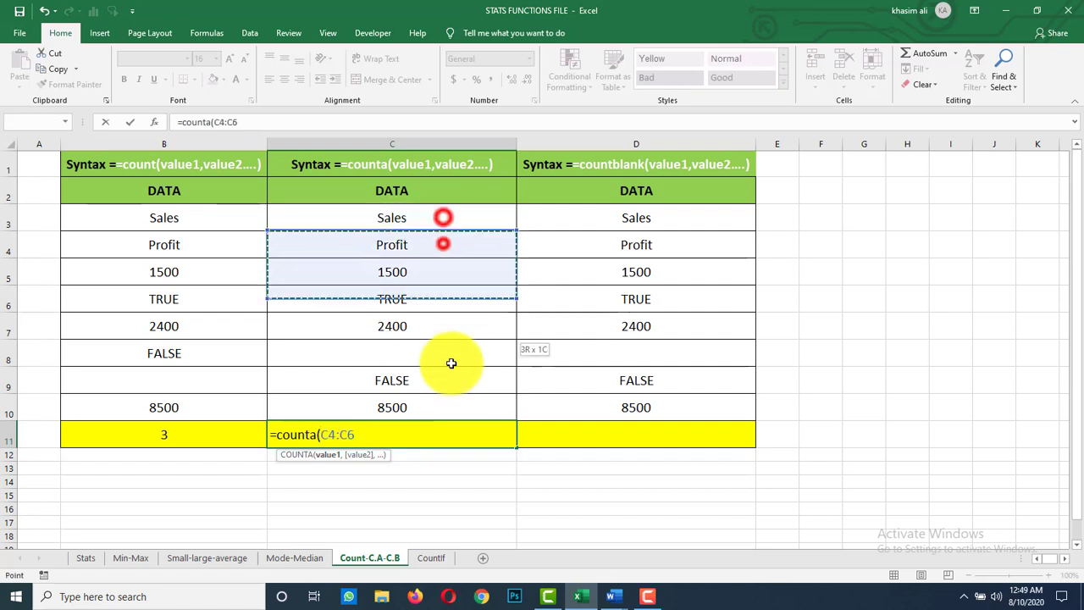
click(443, 412)
drag(463, 218, 472, 404)
text())
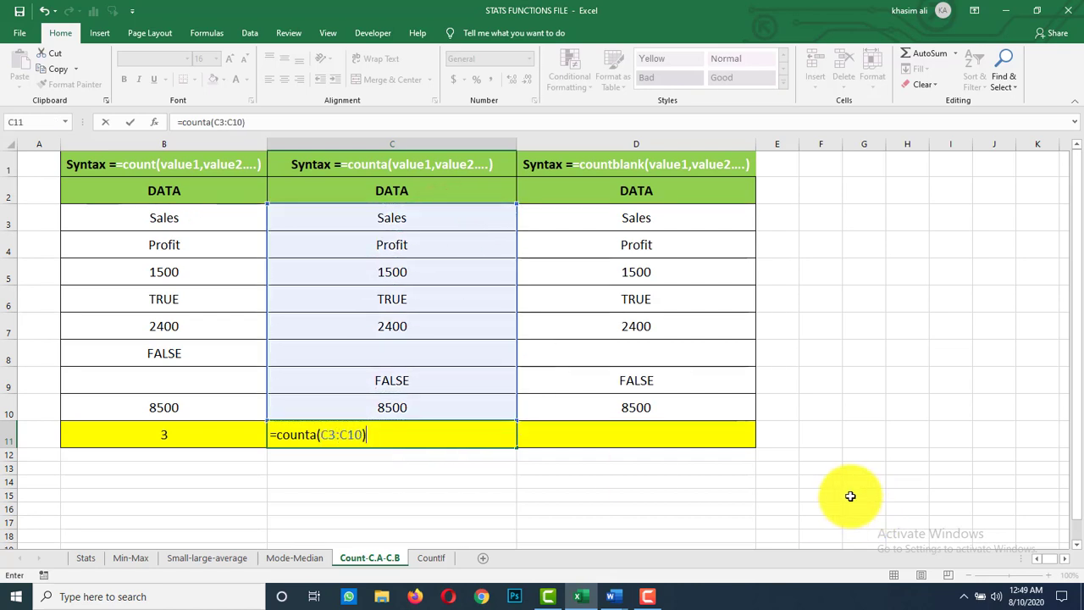
key(Return)
click(470, 430)
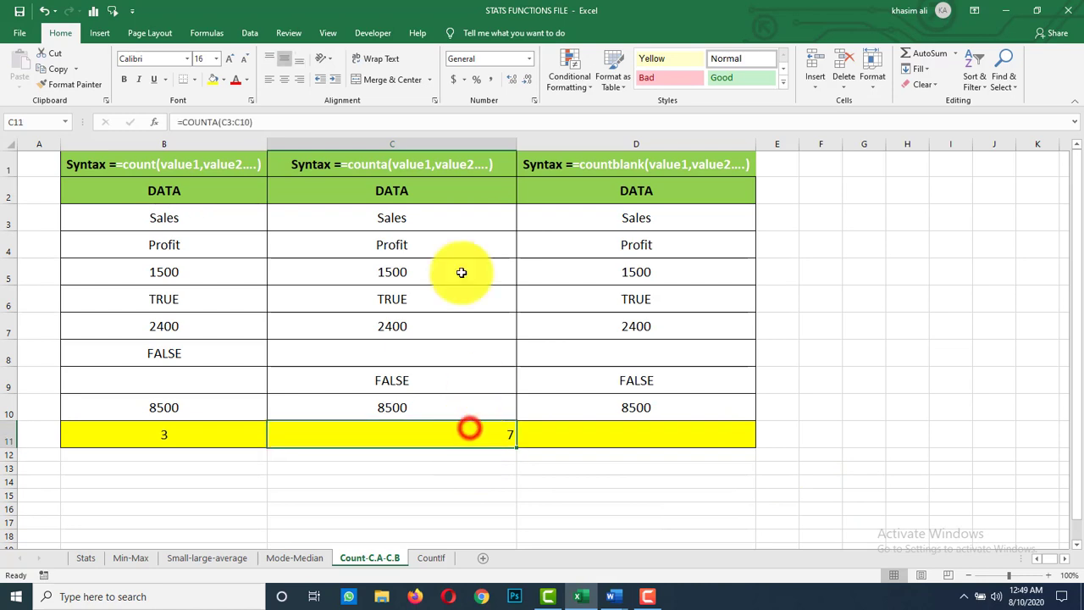
click(285, 79)
click(453, 481)
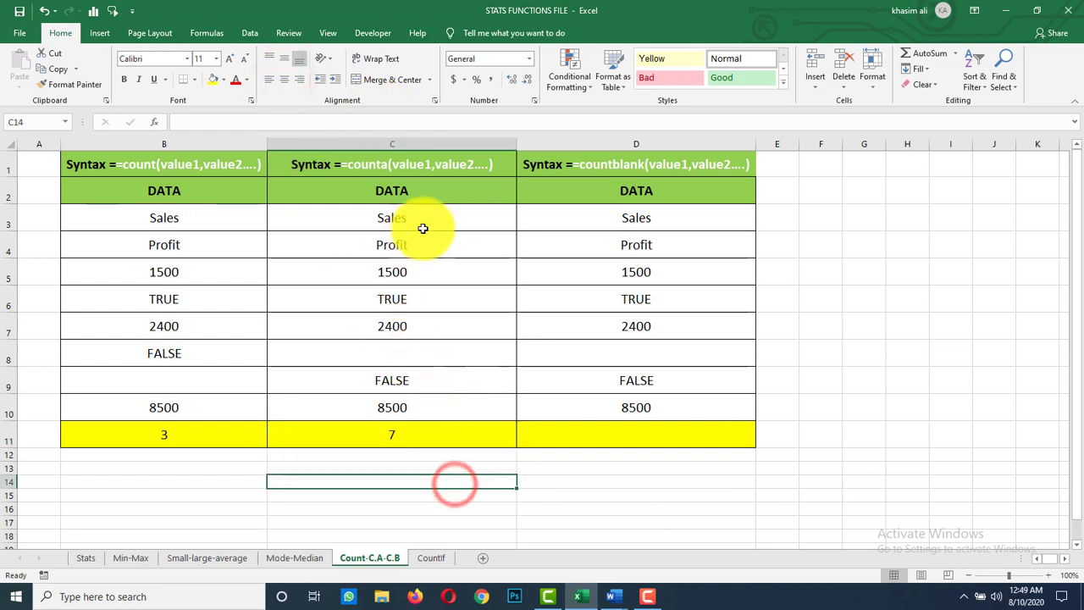
Review the non-empty cells in C3:C10 one by one against the COUNTA result.
drag(423, 229, 431, 414)
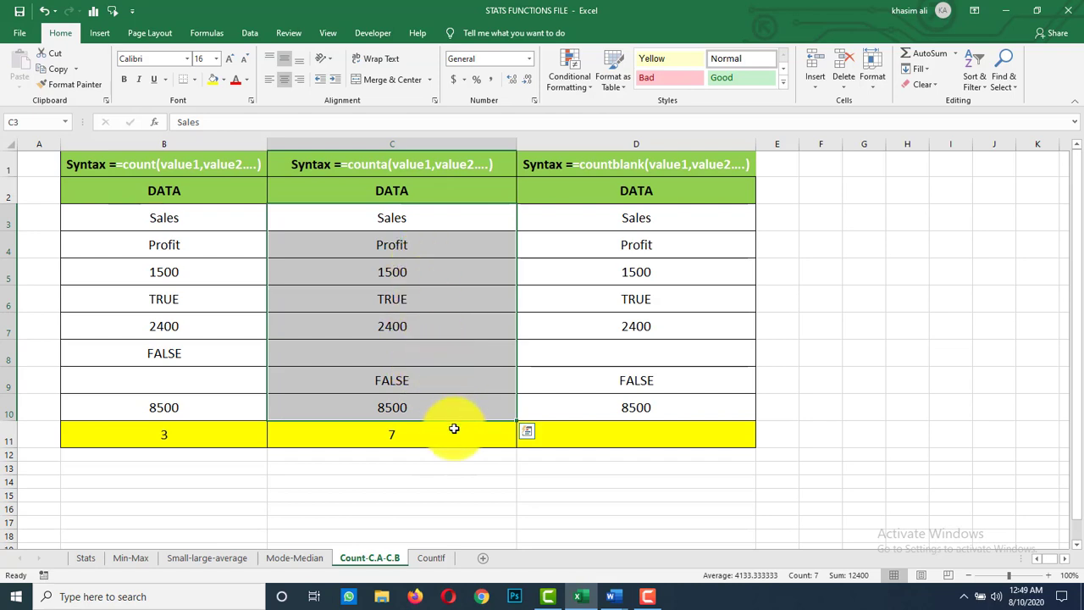
click(428, 217)
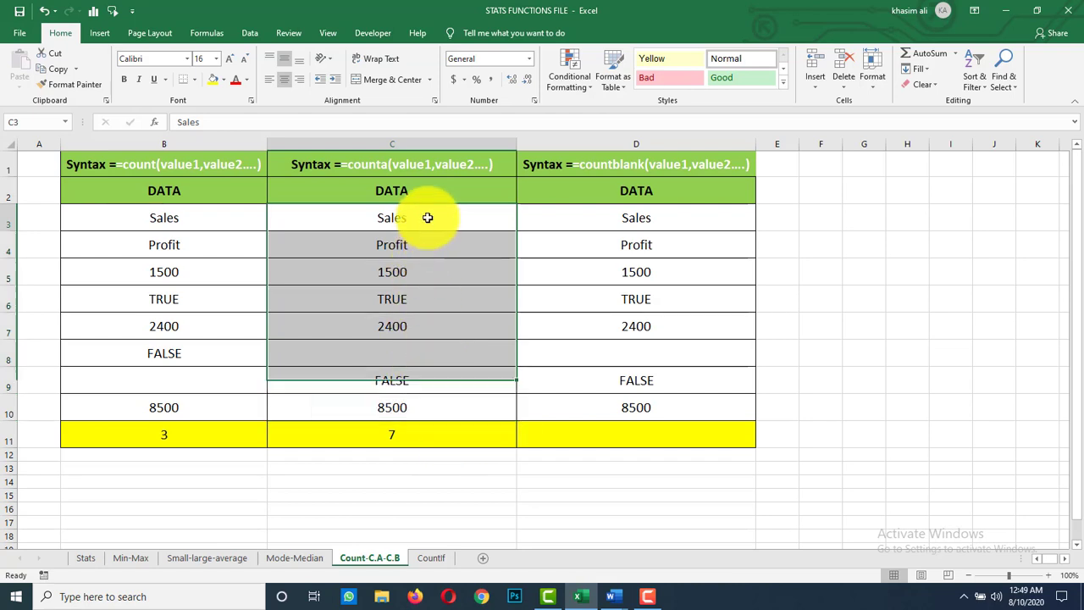
click(426, 242)
click(428, 271)
click(426, 298)
click(421, 326)
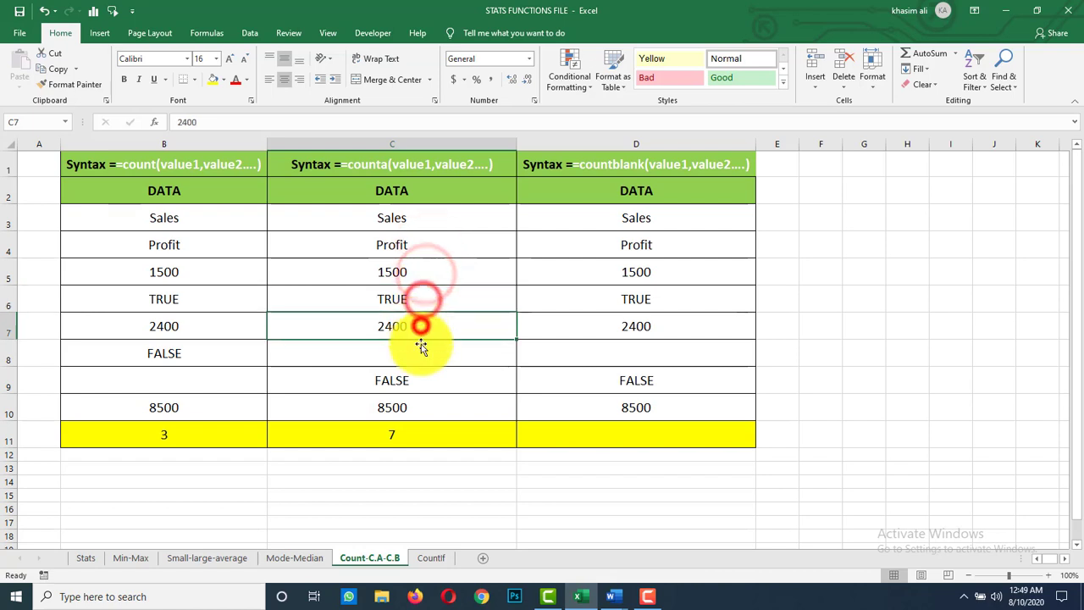
click(421, 383)
click(421, 405)
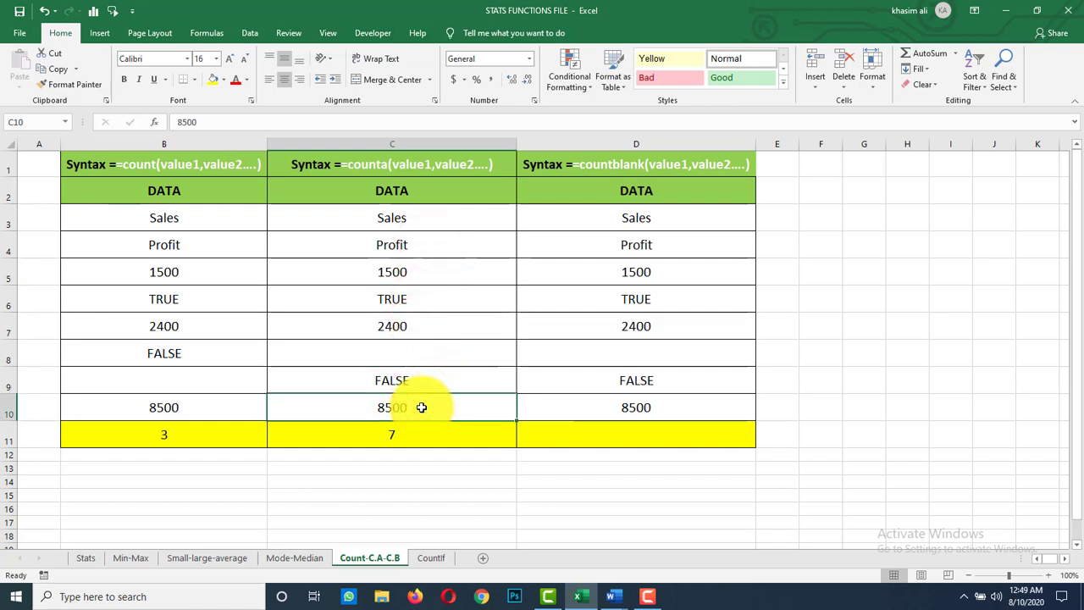
Enter the formula =COUNTBLANK(D3:D10) in cell D11 and centre the result horizontally.
click(627, 423)
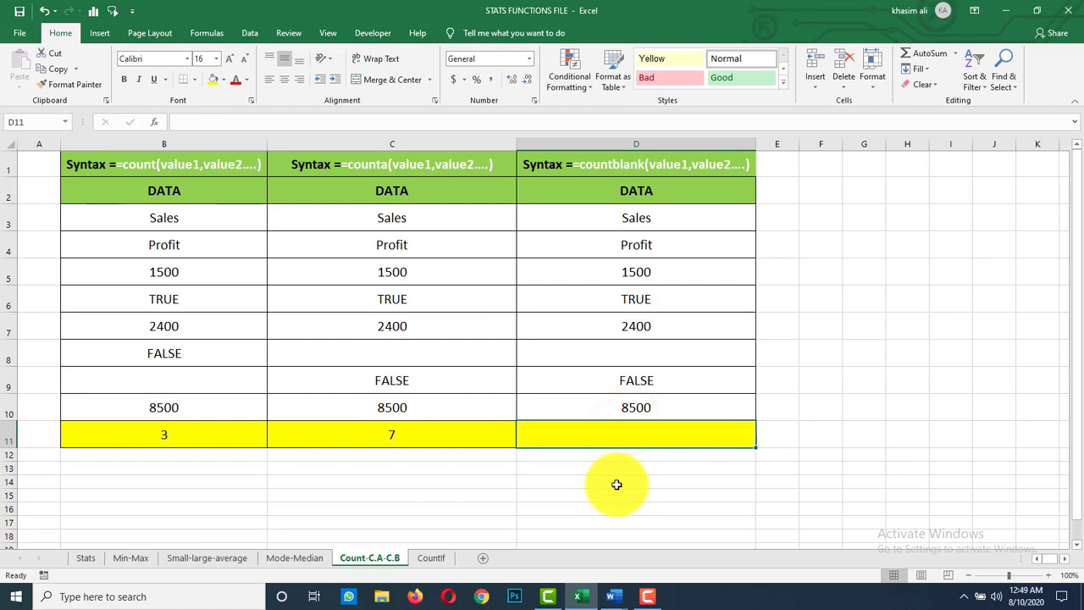
text(=cou)
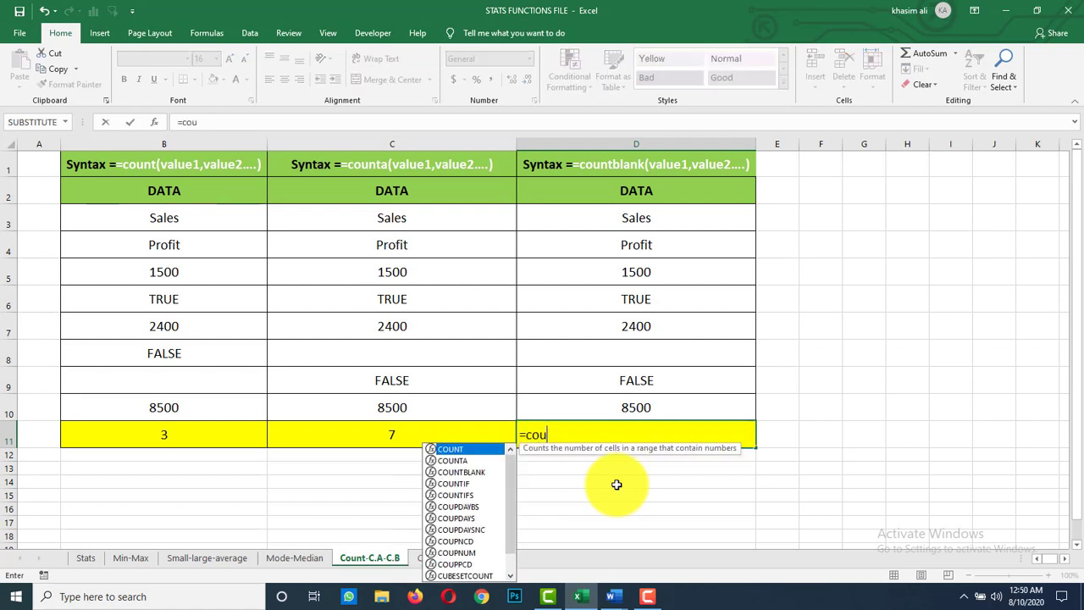
text(ntblan)
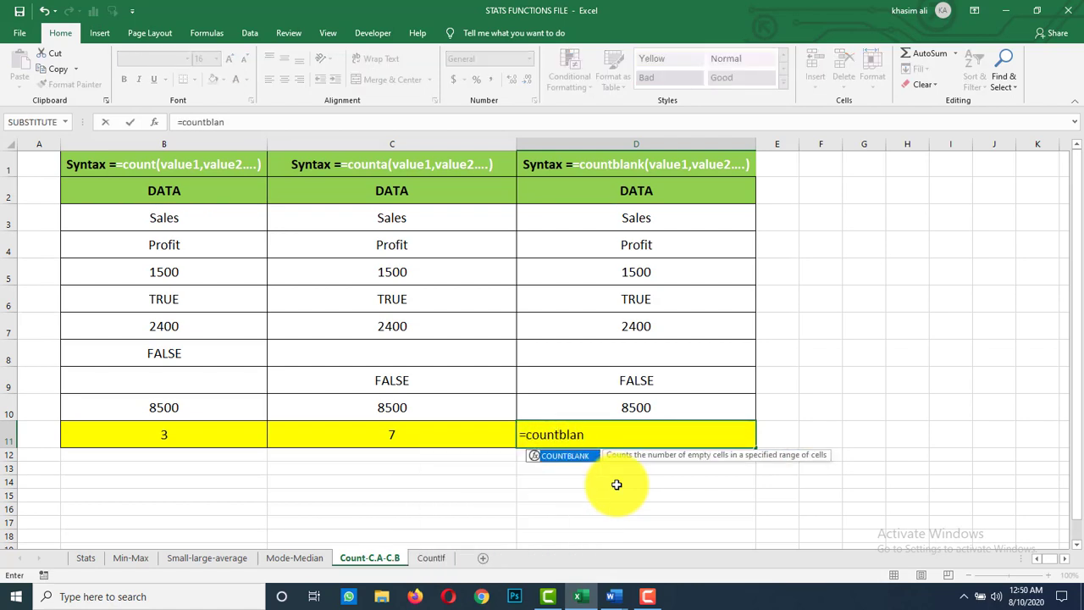
text(k()
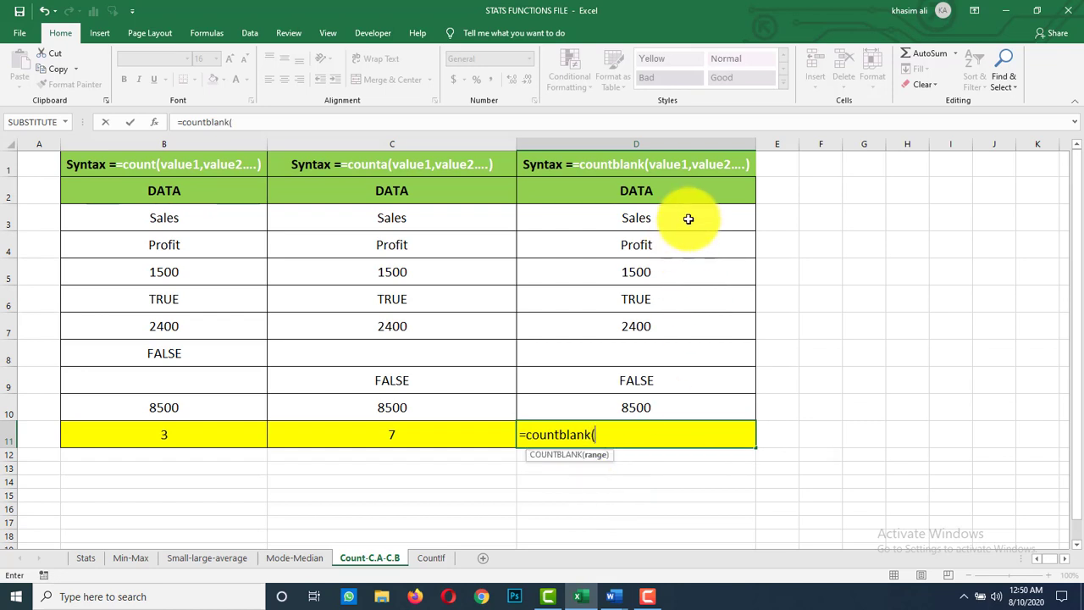
drag(689, 218, 702, 397)
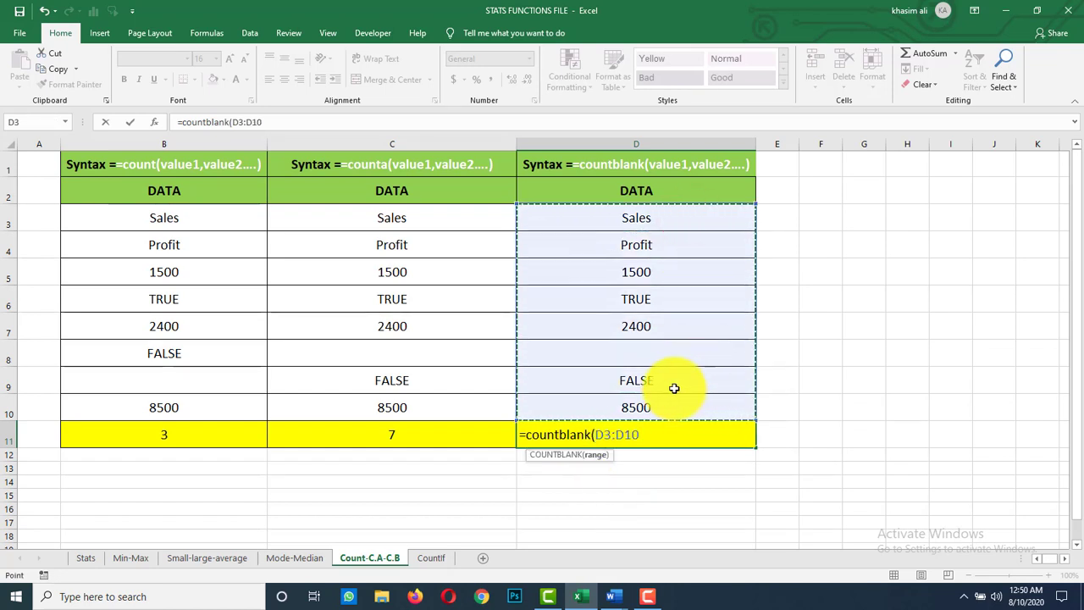
key(Return)
click(663, 435)
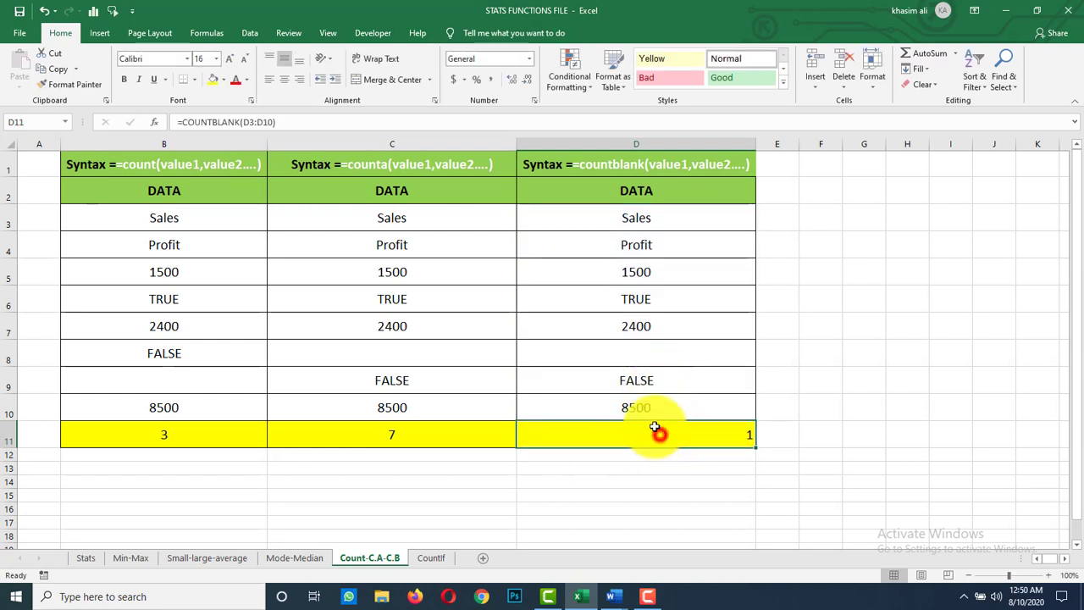
click(282, 88)
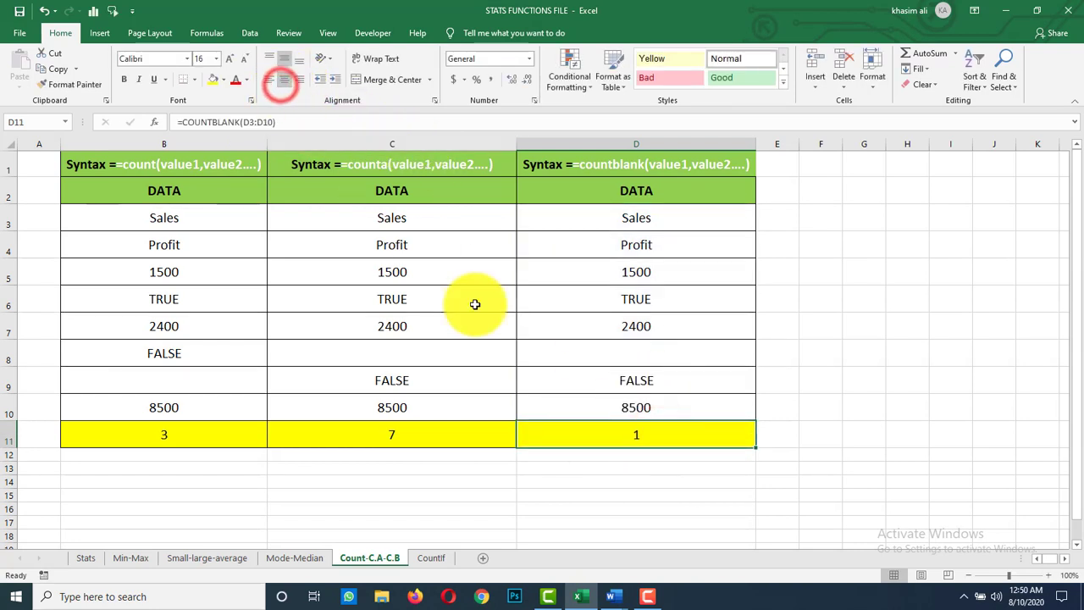
Clear the TRUE entry from cell D6 in the COUNTBLANK data, and select column B.
click(673, 293)
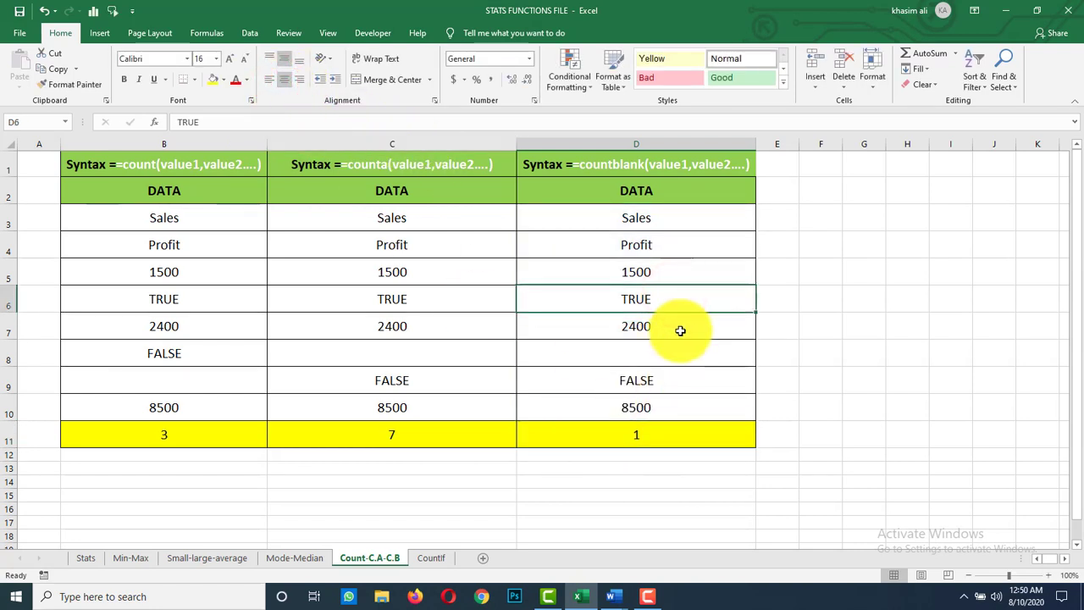
key(Delete)
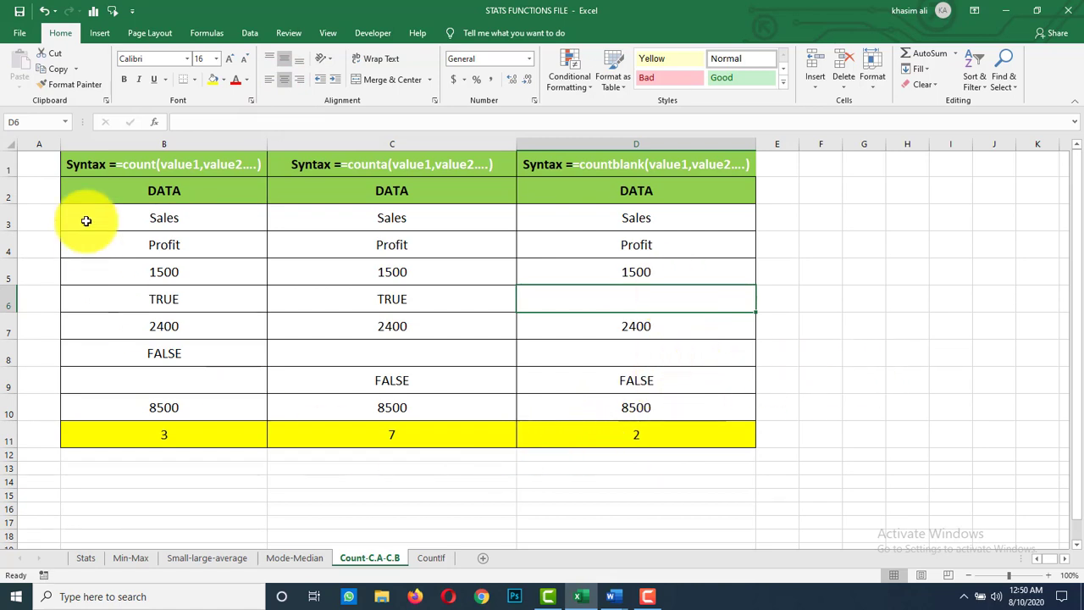
click(202, 144)
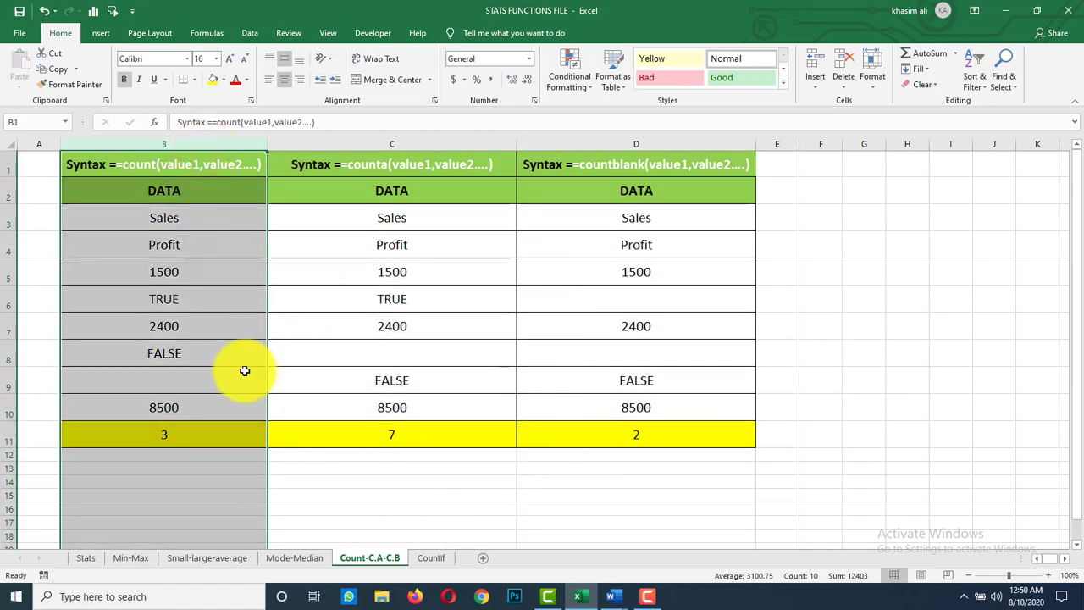
Review the data in columns B, C and D to compare what COUNT, COUNTA and COUNTBLANK each count.
click(223, 320)
click(223, 278)
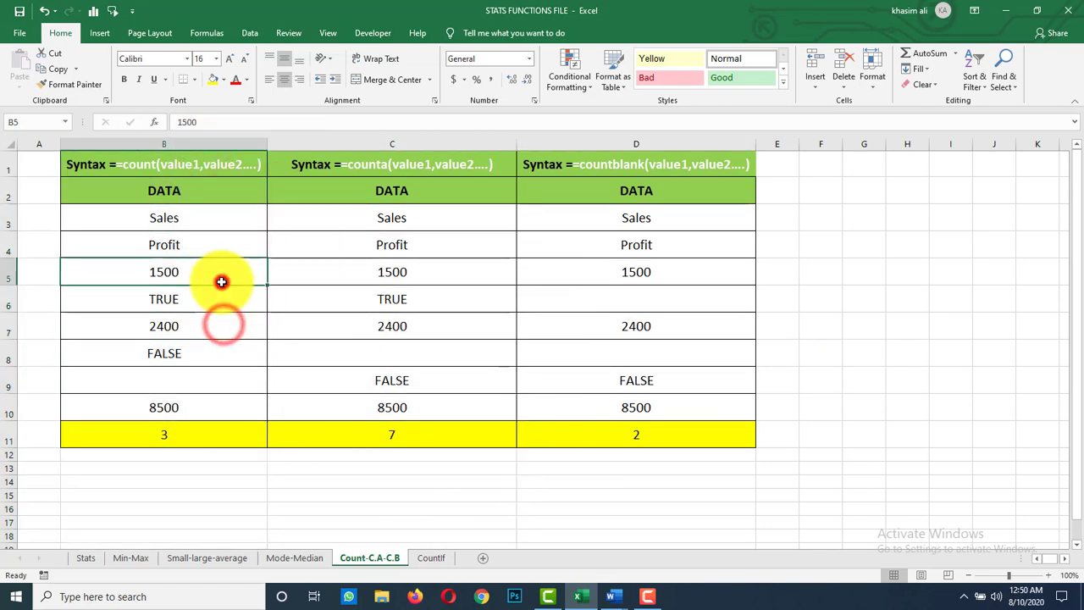
click(415, 136)
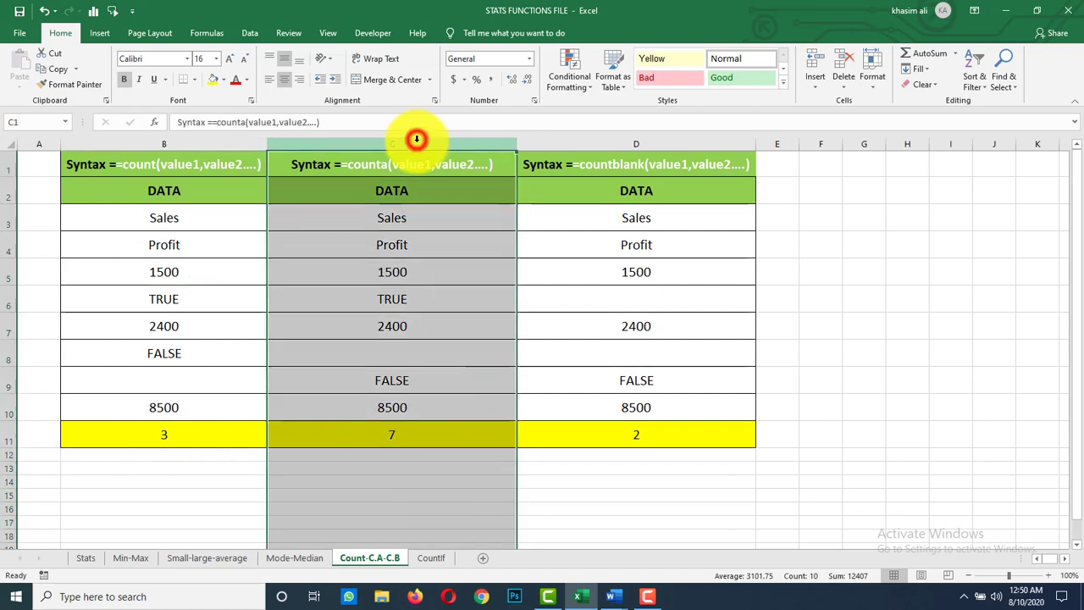
click(446, 284)
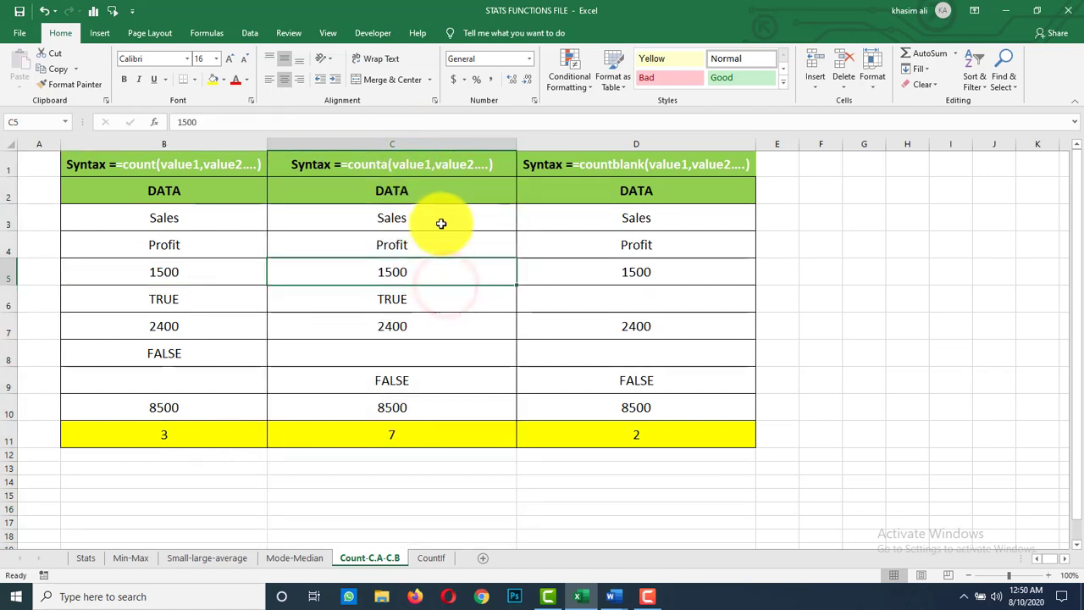
drag(446, 213, 445, 406)
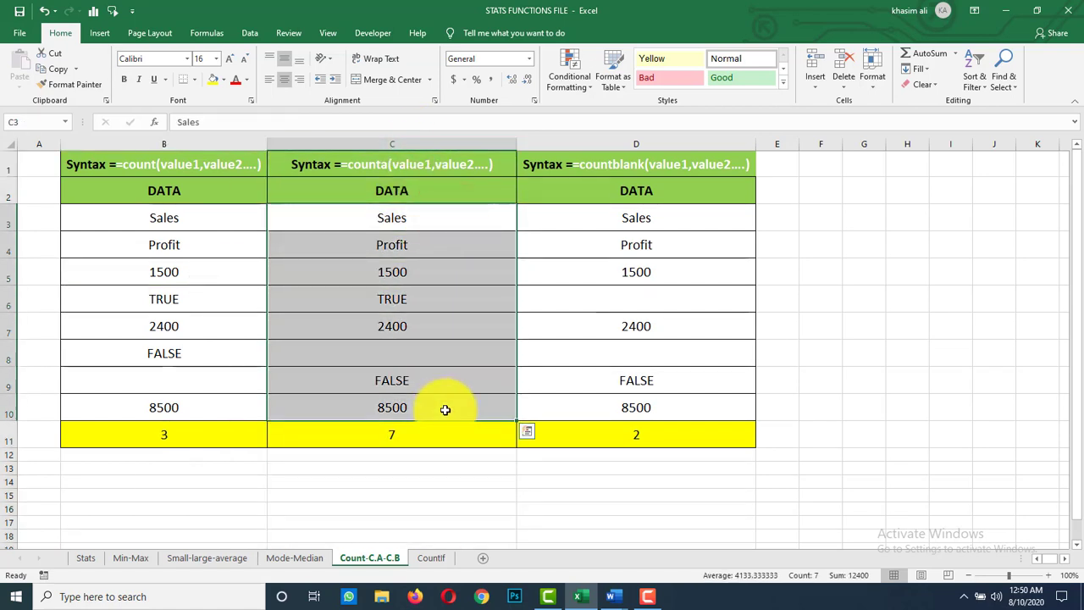
click(634, 352)
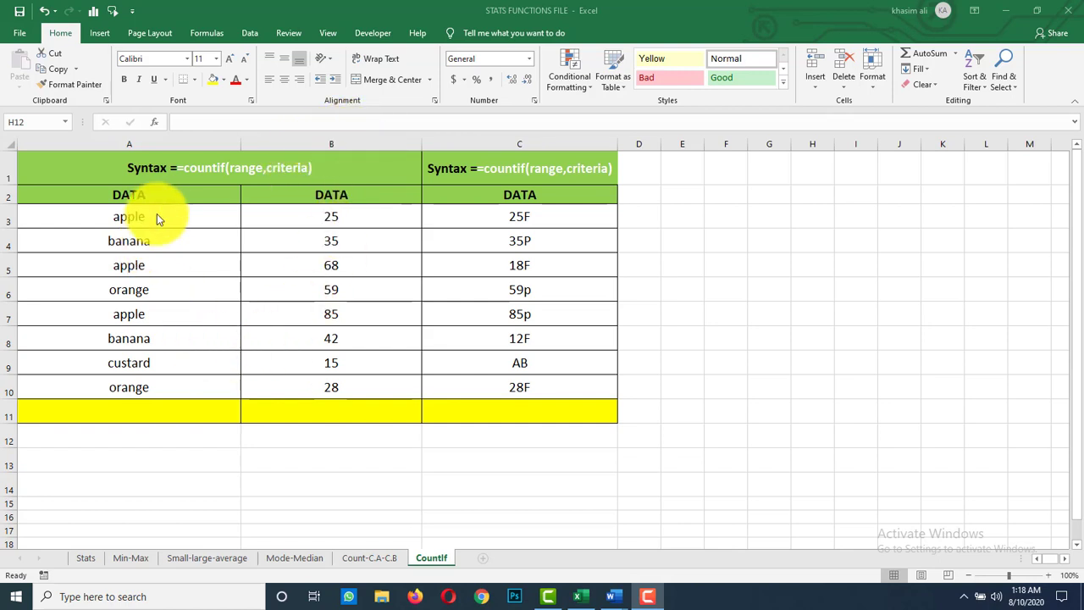
Enter the formula =COUNTIF(A3:A10,"apple") in cell A11 of the CountIf sheet.
drag(180, 220, 194, 382)
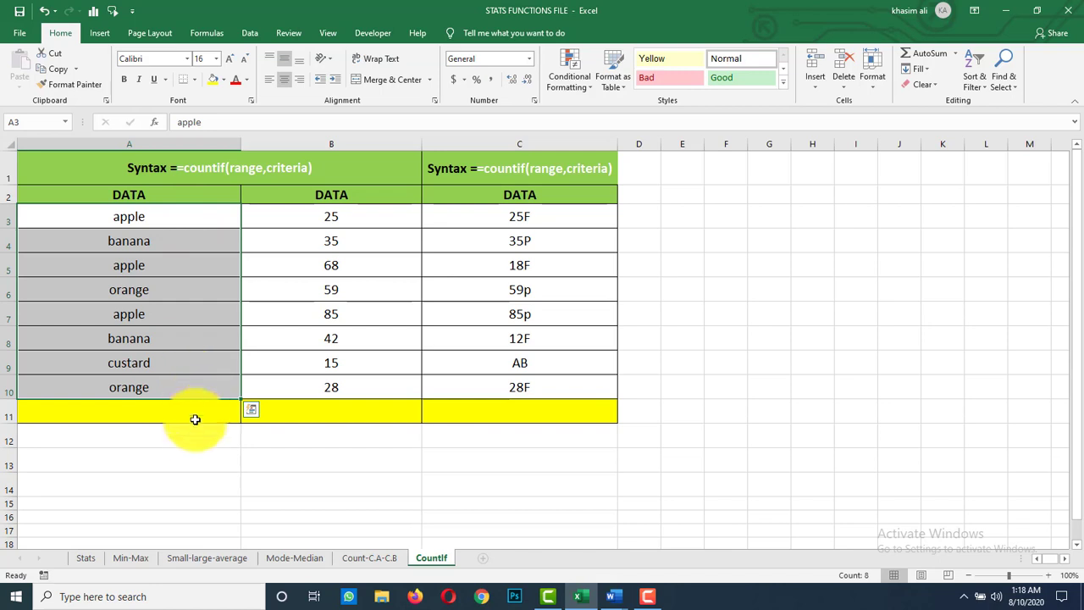
click(194, 414)
text(=countif)
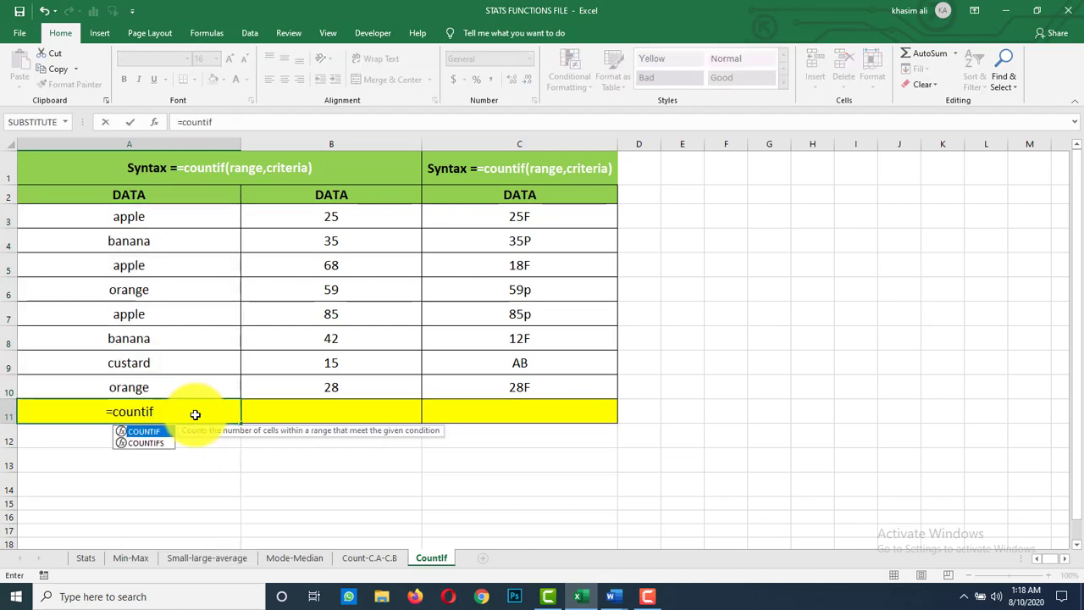
text(()
drag(213, 211, 213, 380)
text(,"apple)
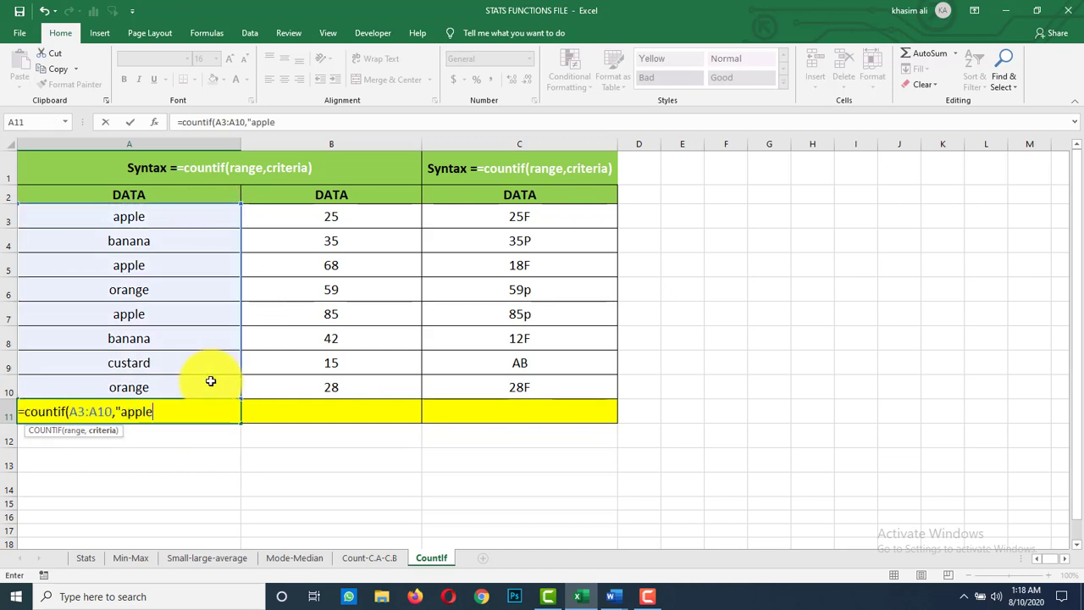
text("))
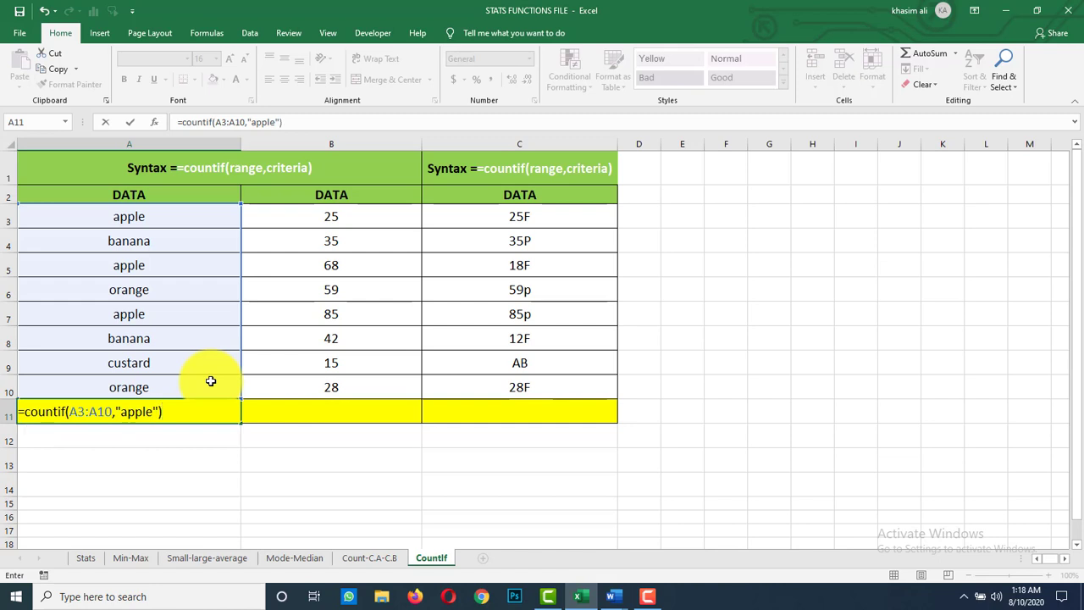
key(Return)
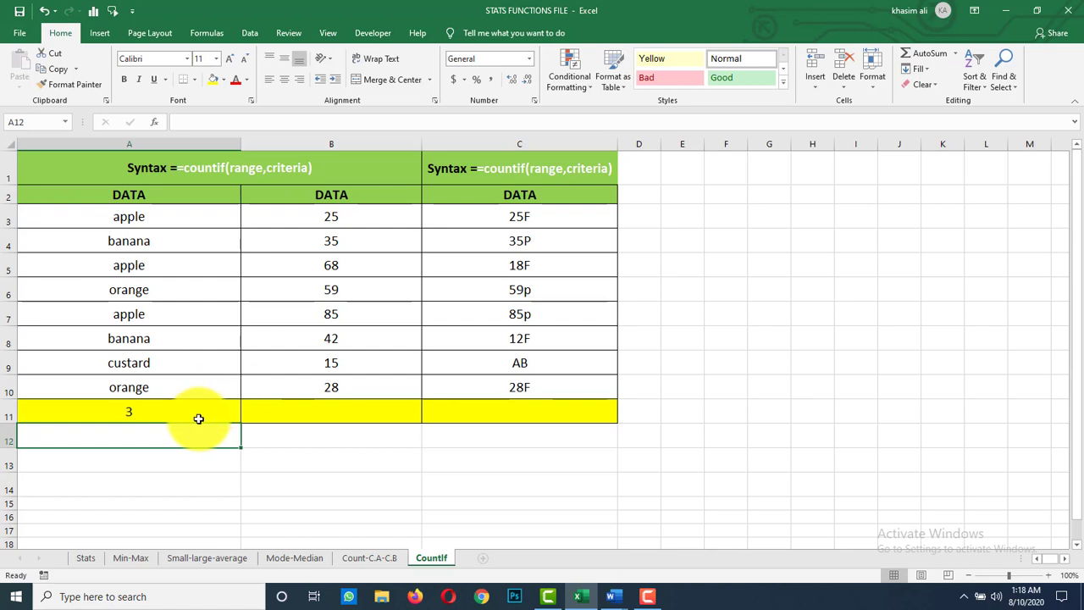
Replace the "apple" criterion in the A11 COUNTIF formula with a reference to cell A3.
double_click(198, 416)
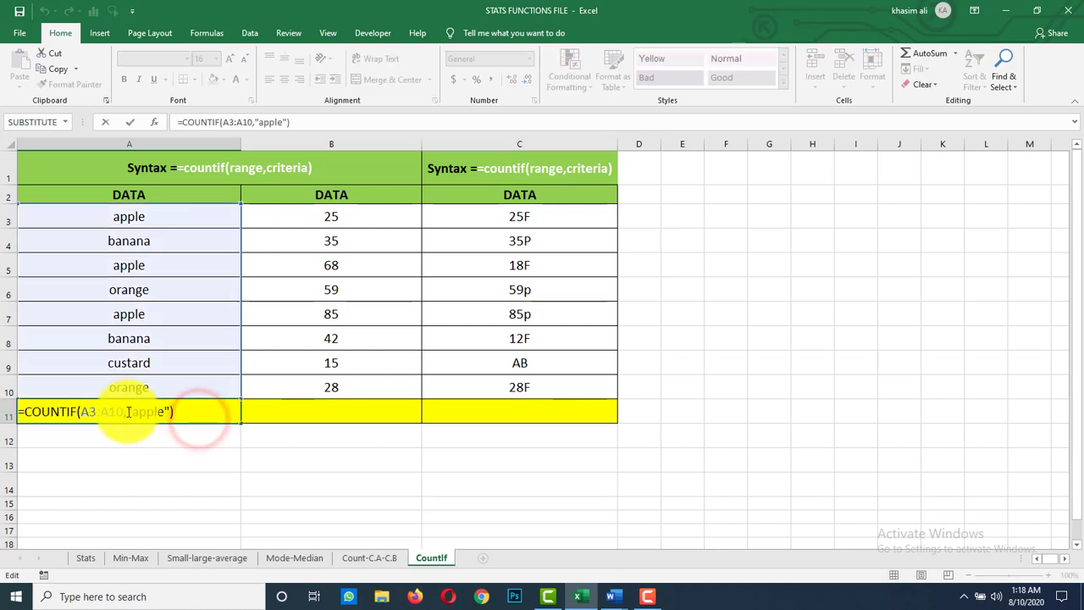
drag(128, 415, 167, 419)
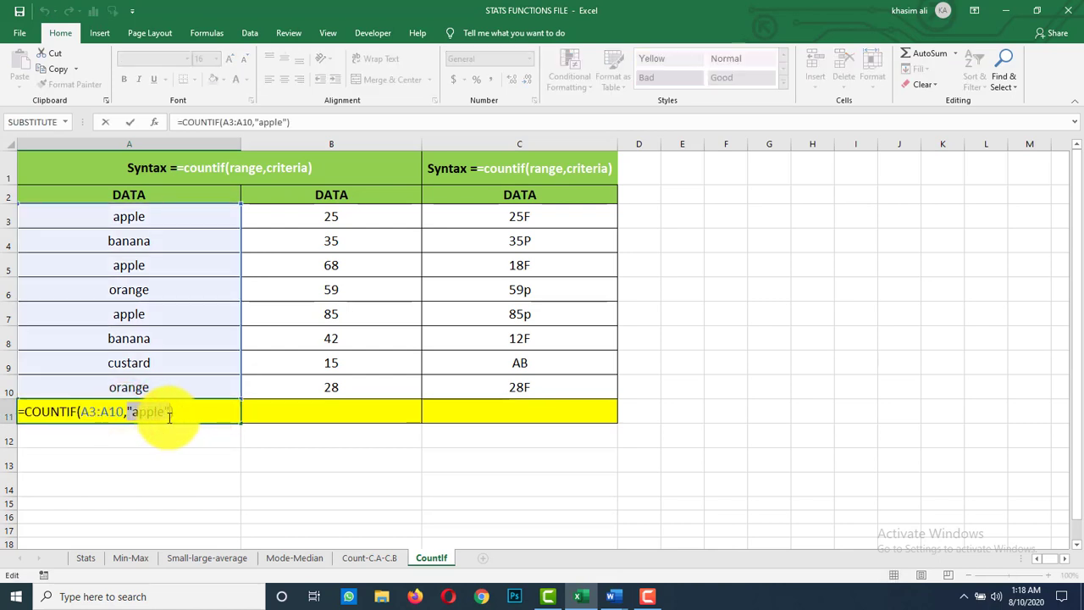
key(BackSpace)
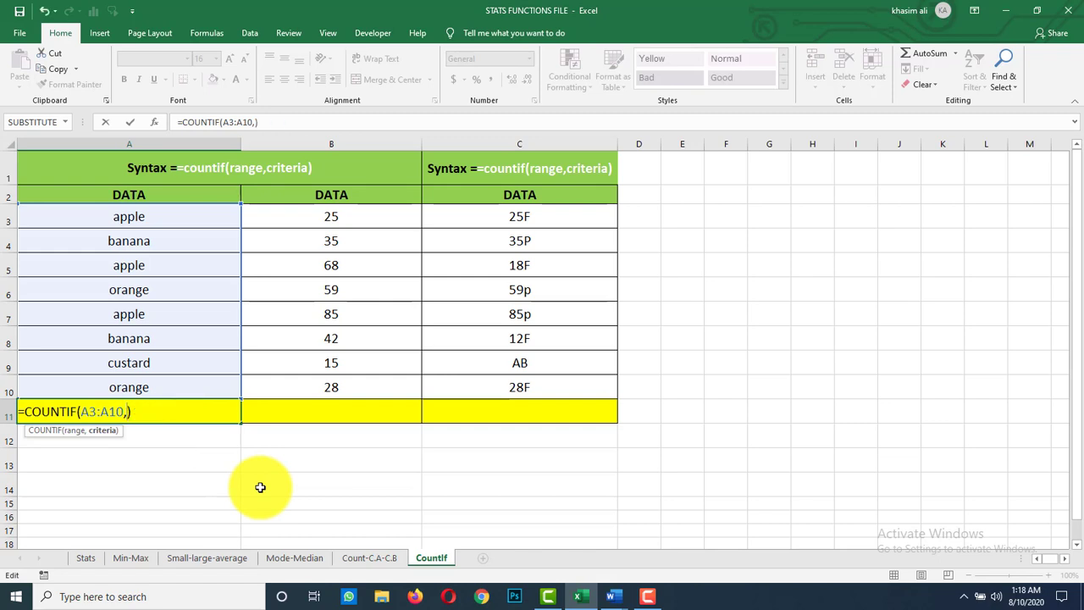
click(157, 221)
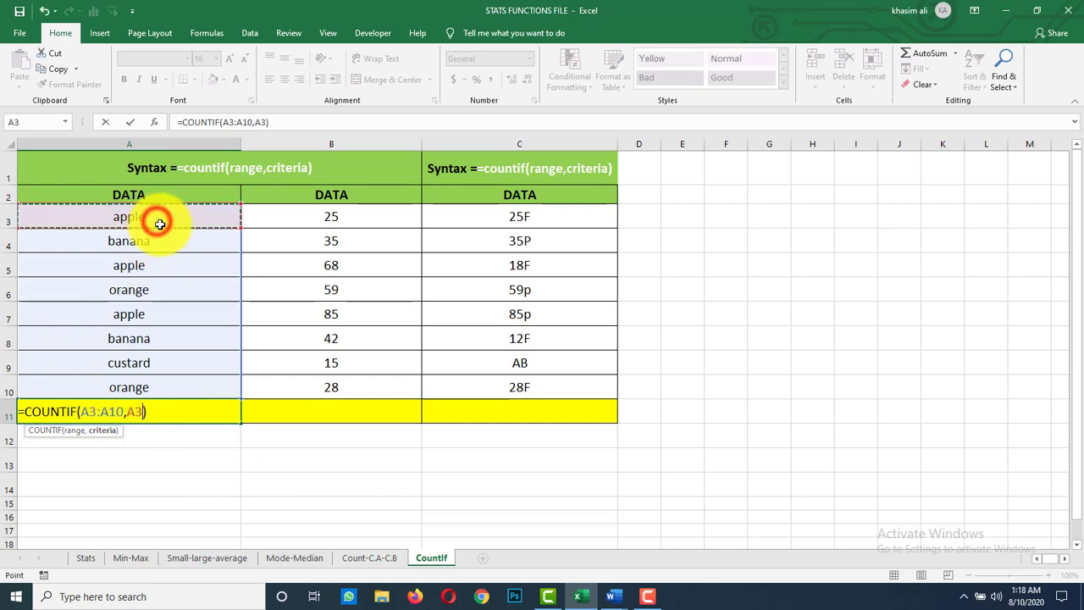
key(Return)
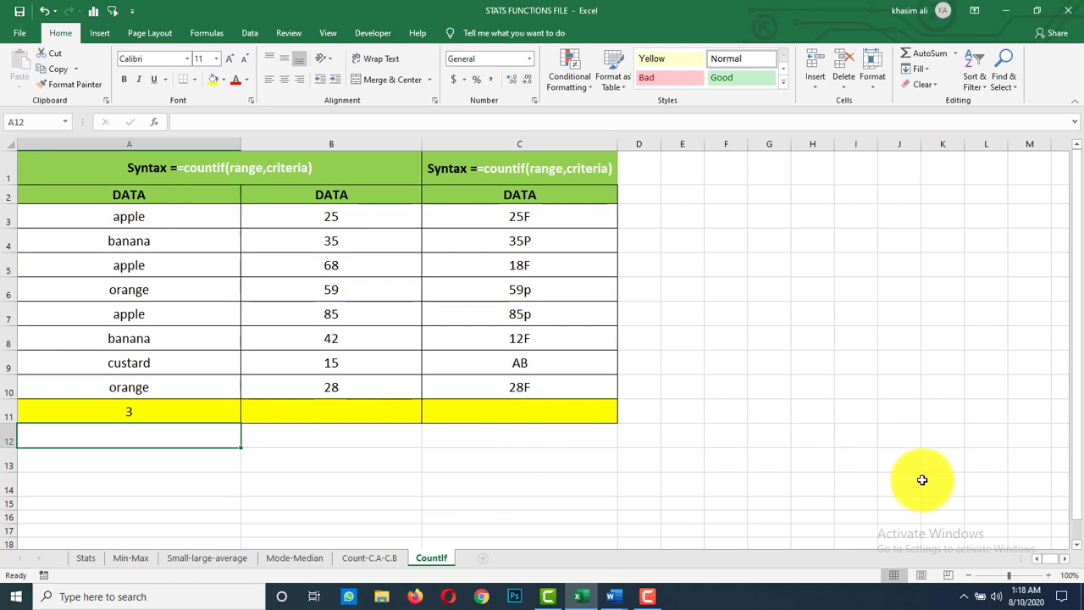
Clear cell A11 and begin a new formula there with =COUNTIF(A3:A10,A3) to count the apple entries.
click(212, 412)
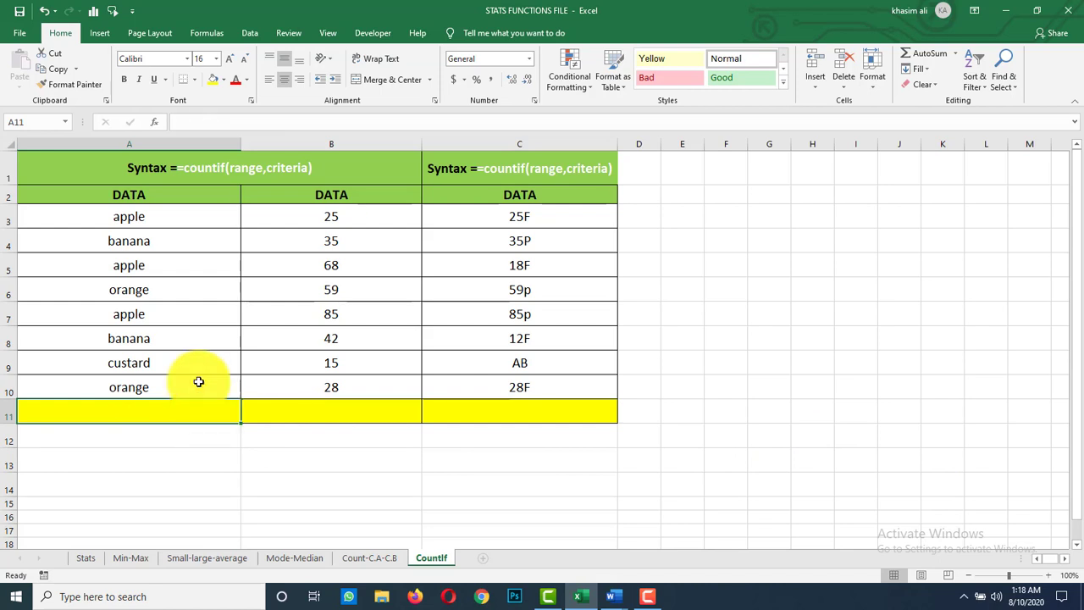
click(169, 219)
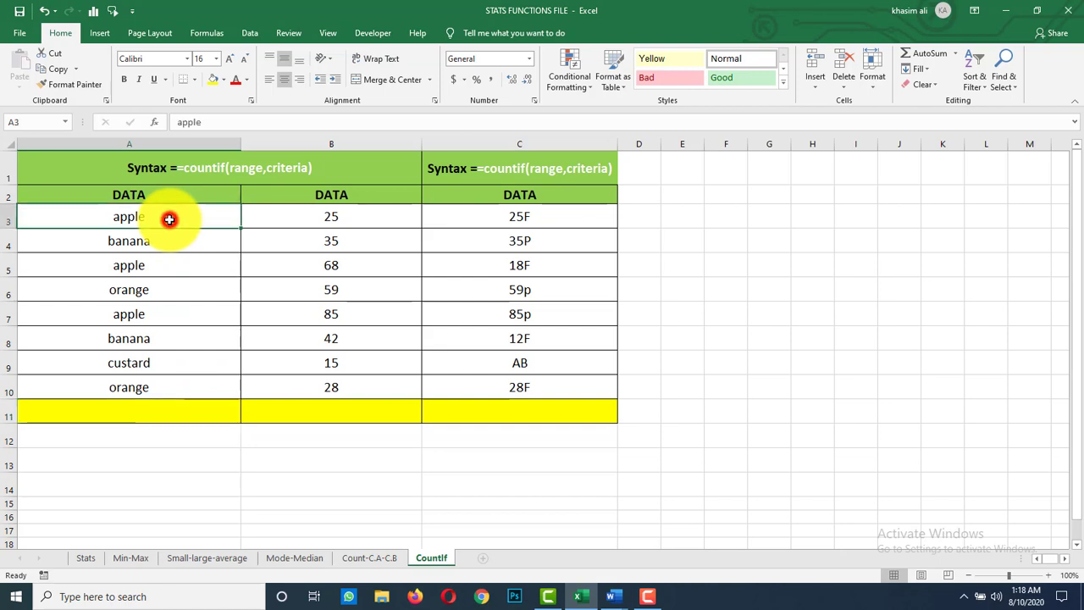
click(179, 378)
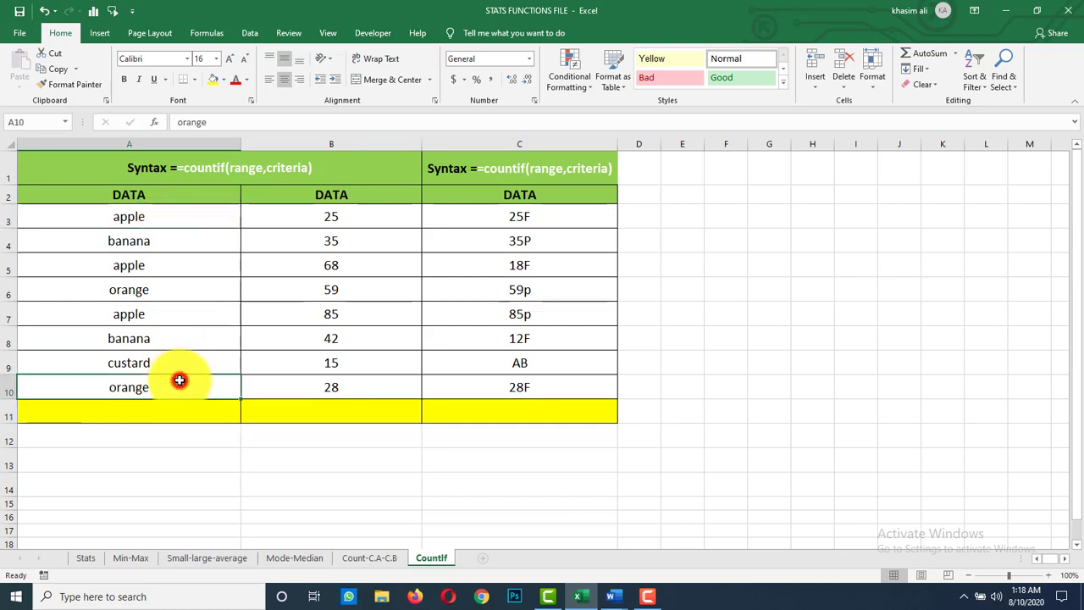
click(177, 411)
text(=c)
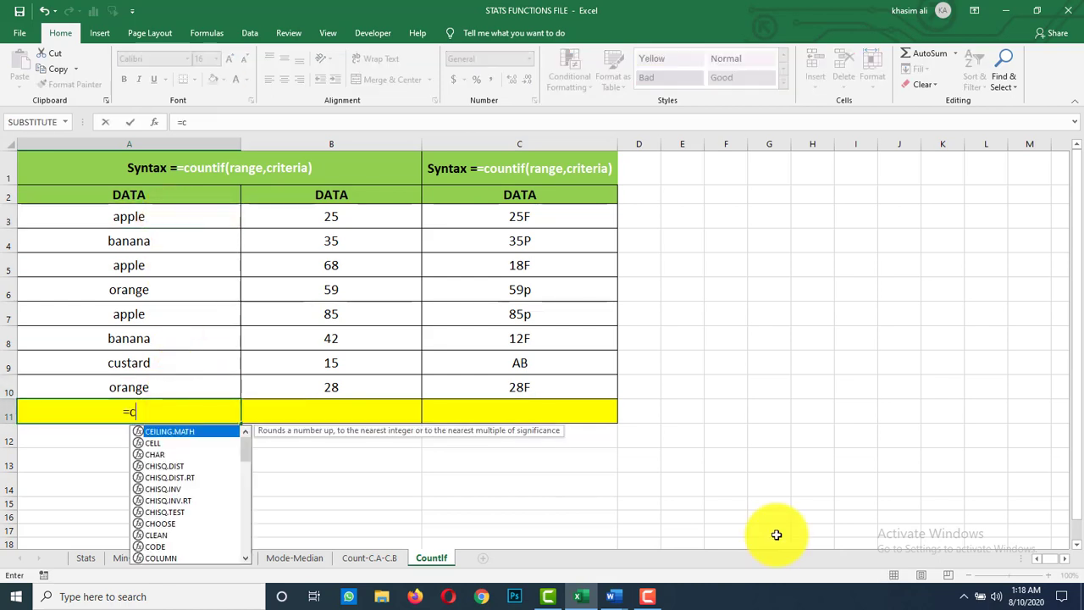
text(ountif)
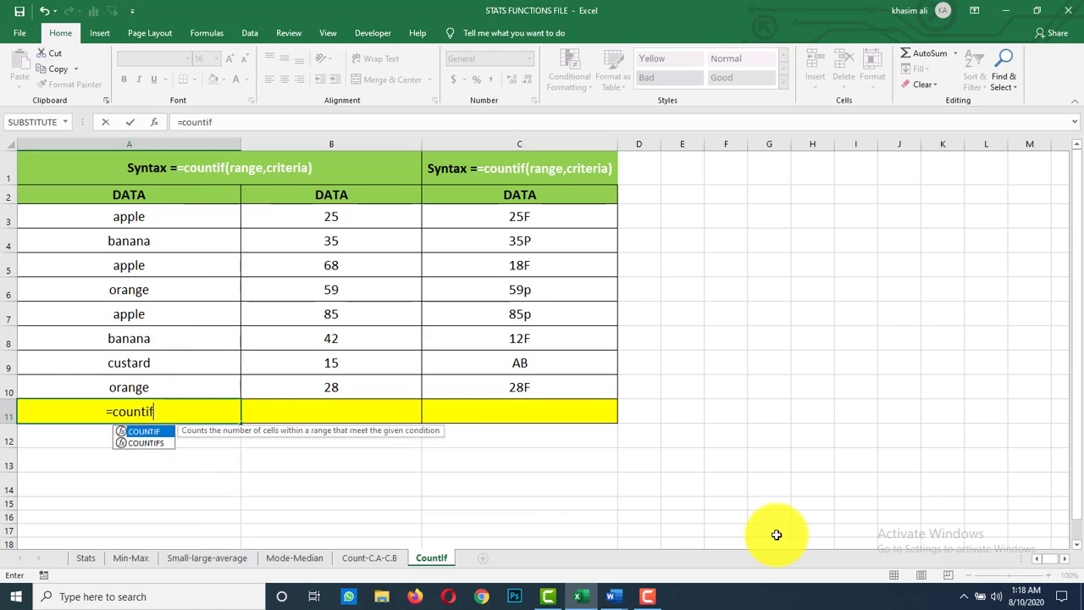
text(()
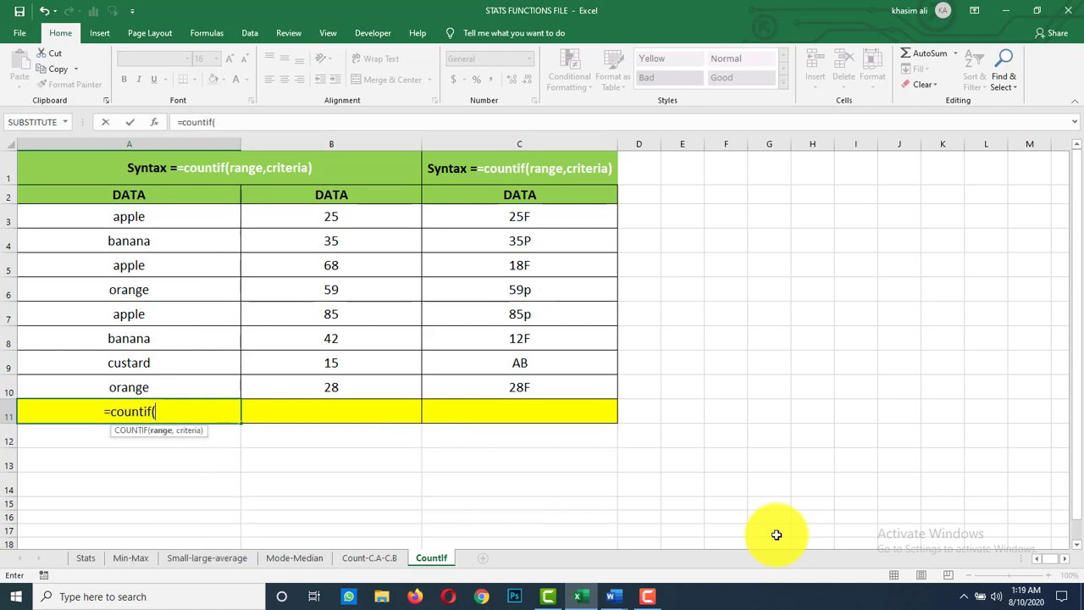
drag(199, 217, 178, 395)
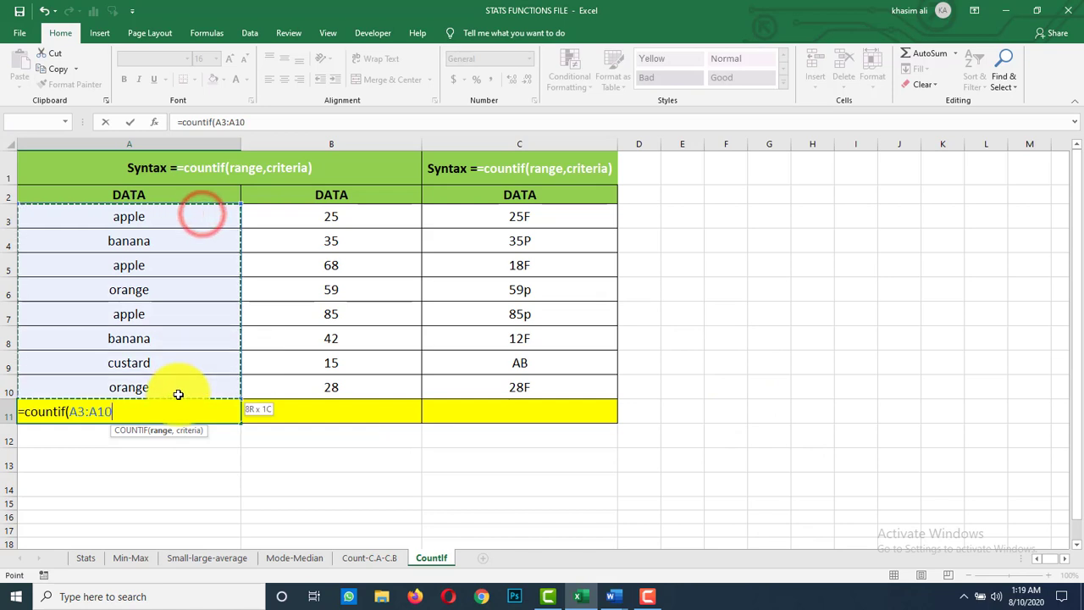
text(,)
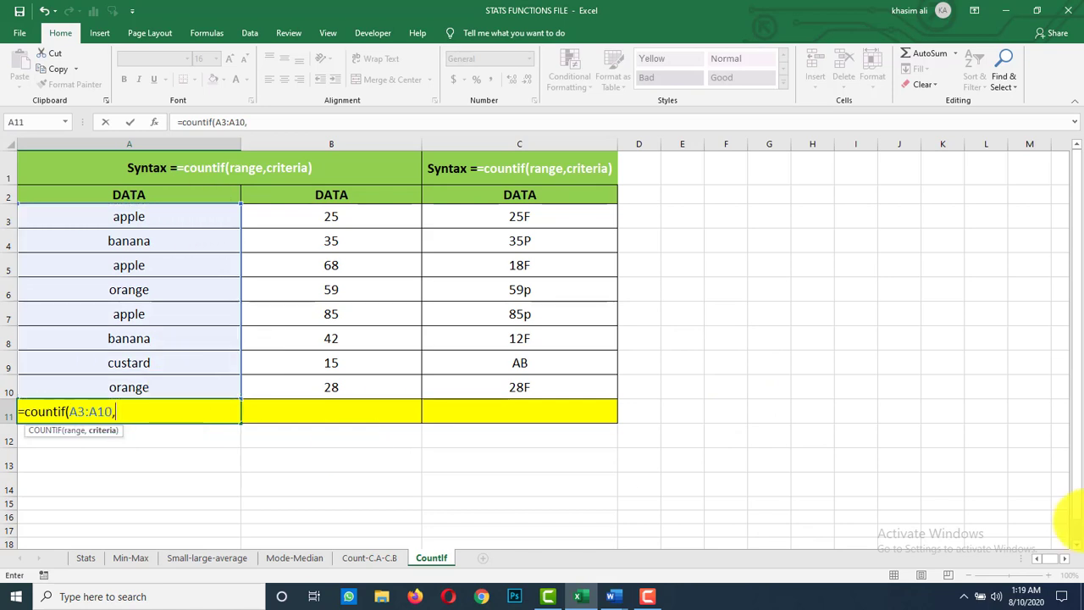
click(207, 219)
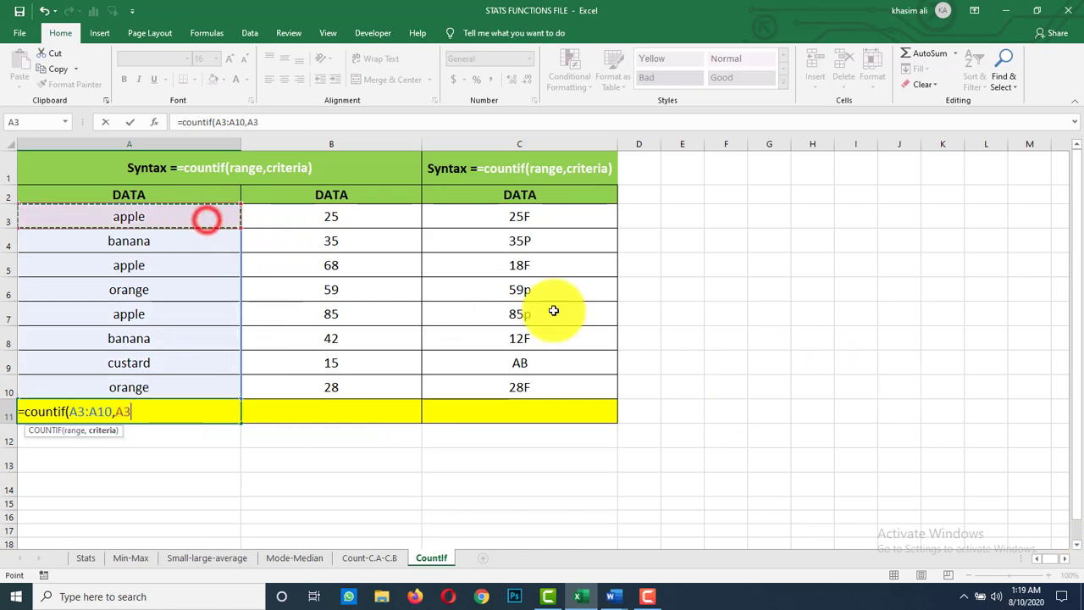
text())
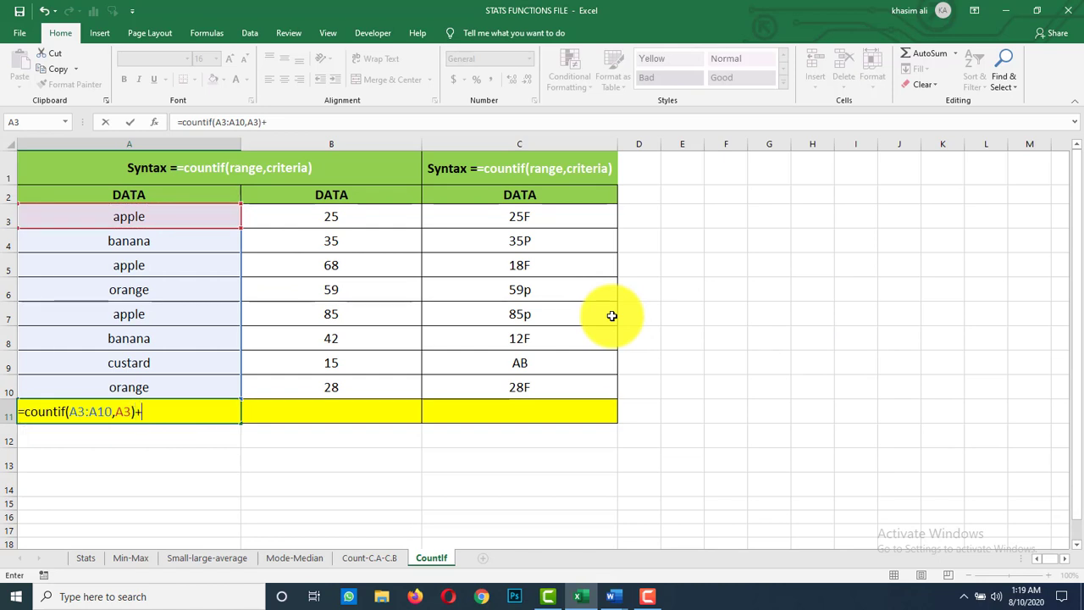
Extend the A11 formula with +COUNTIF(A3:A10,A10) to include the orange entries, and commit it.
text(+co)
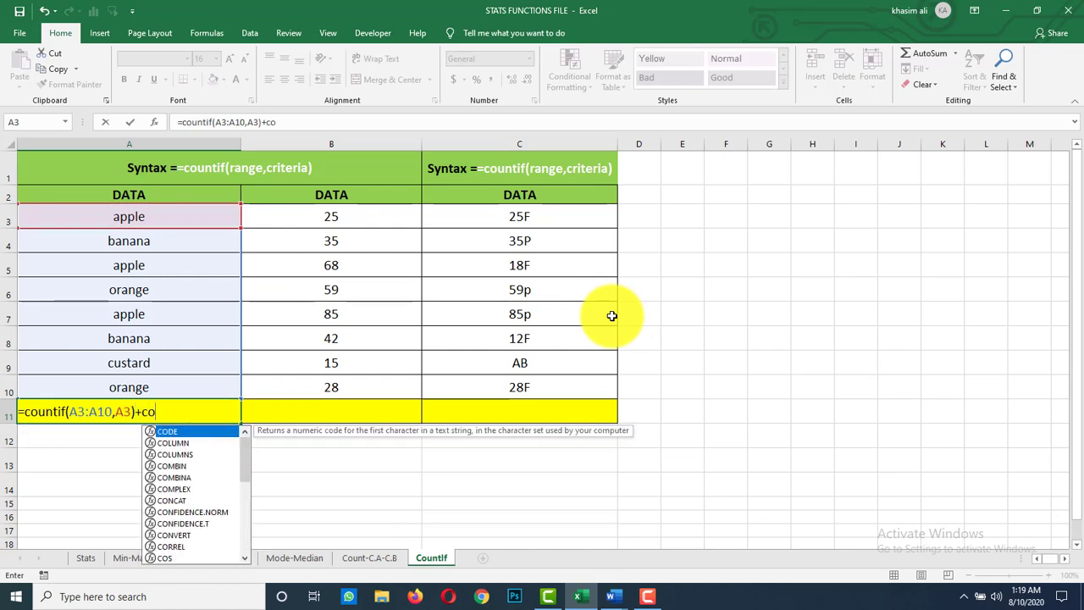
text(untif)
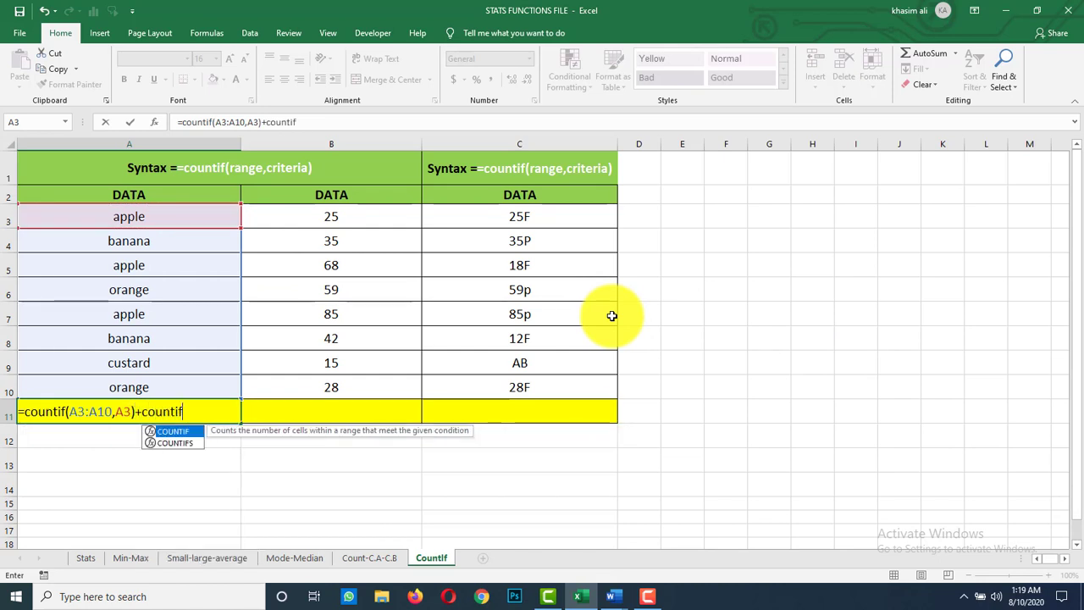
text(()
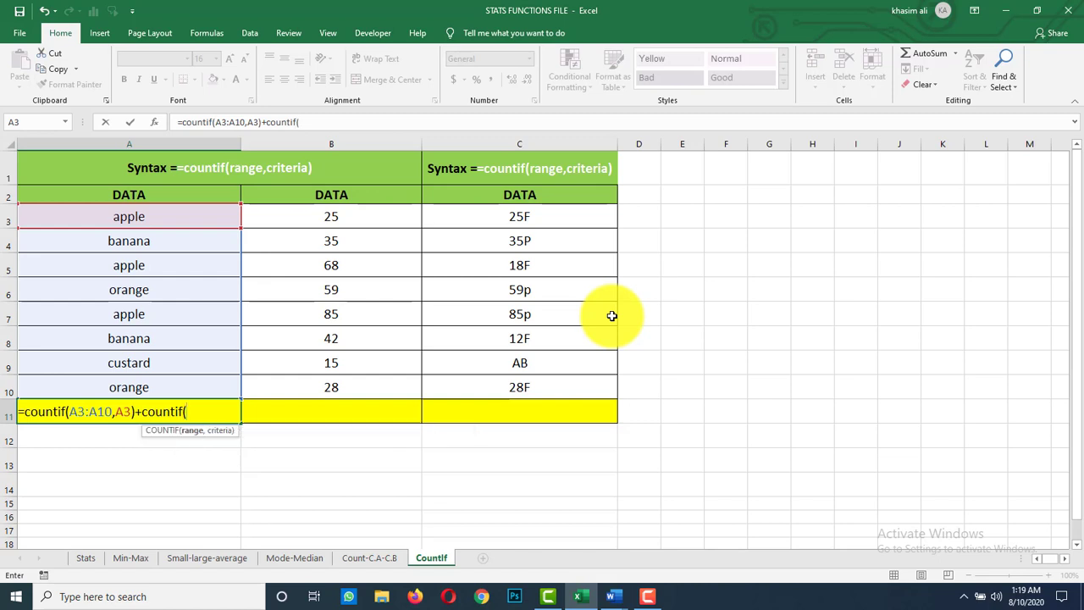
drag(210, 219, 196, 391)
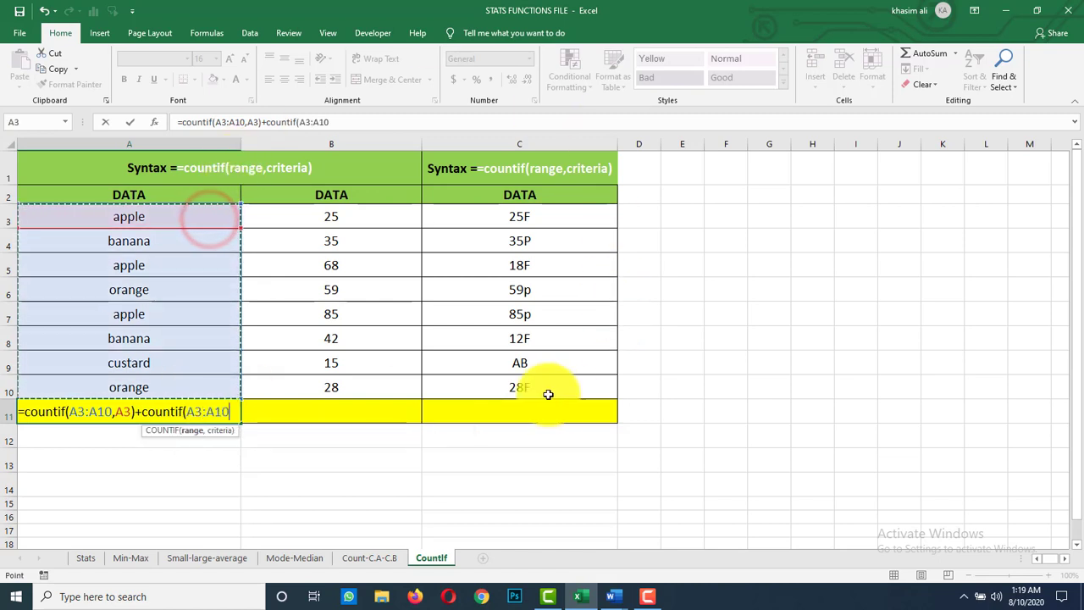
text(,)
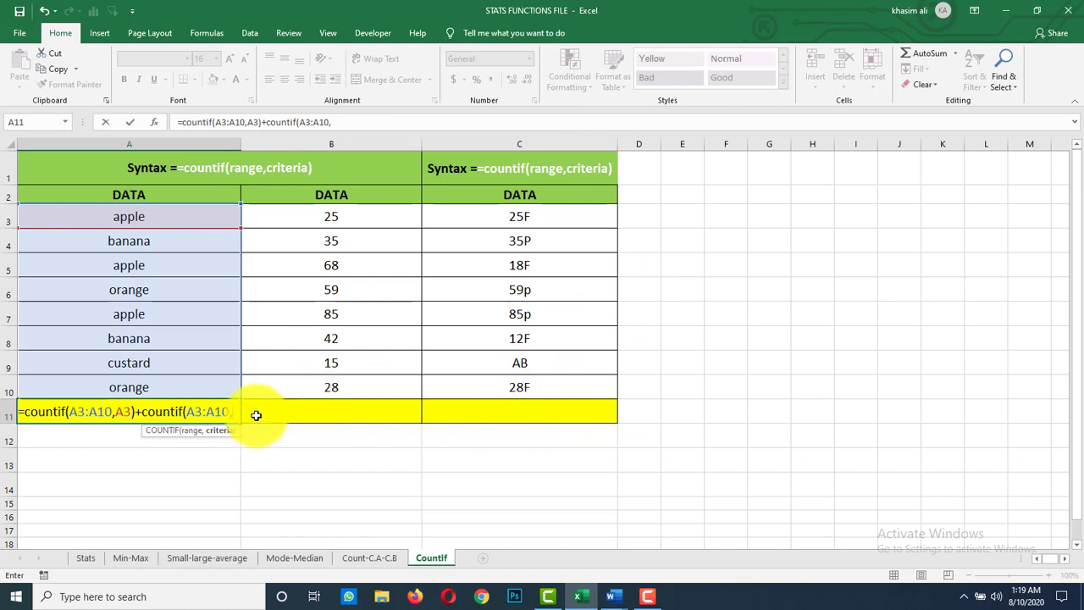
click(134, 378)
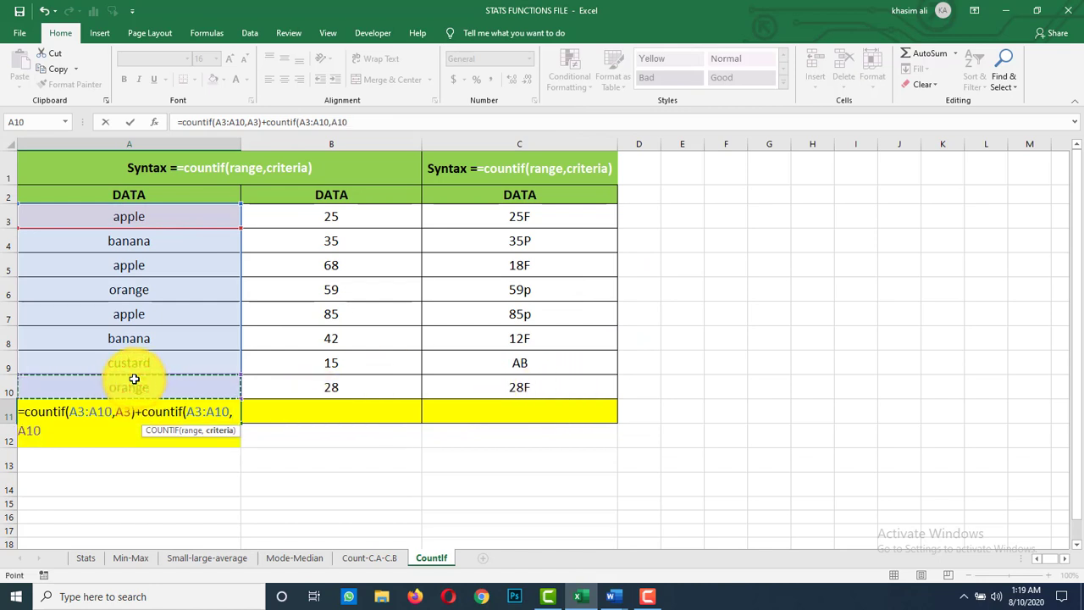
text())
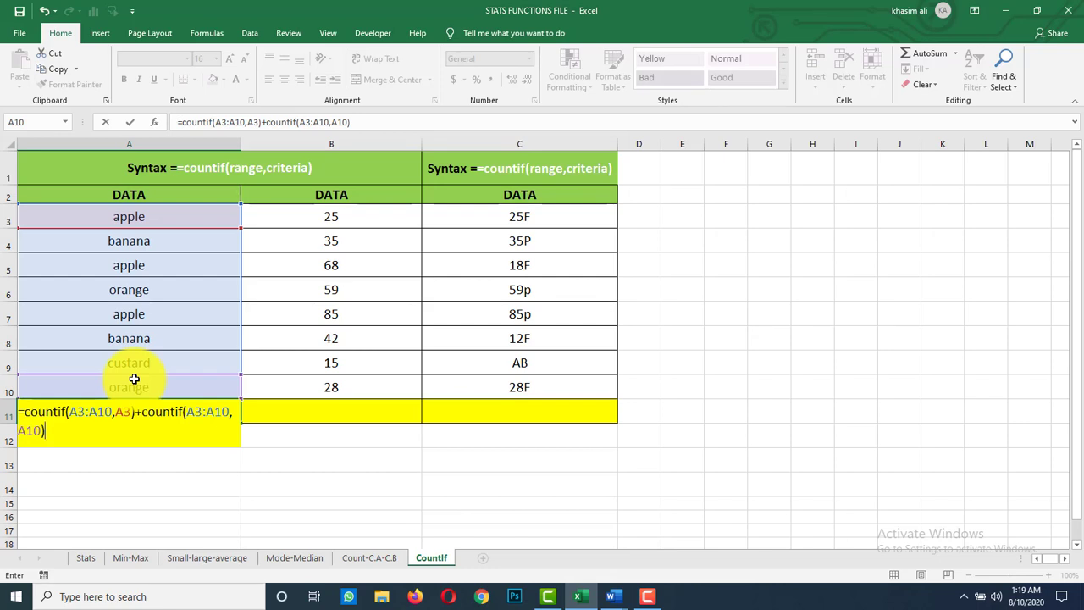
key(Return)
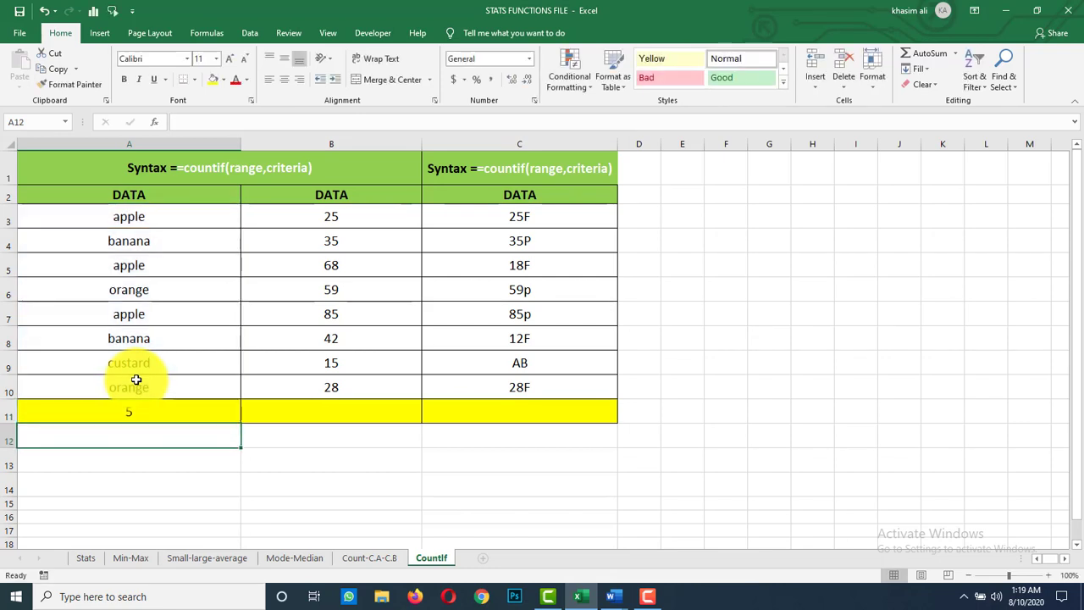
Review the apple and orange entries in A3:A10 one by one against the combined COUNTIF result.
click(152, 218)
click(164, 269)
click(163, 315)
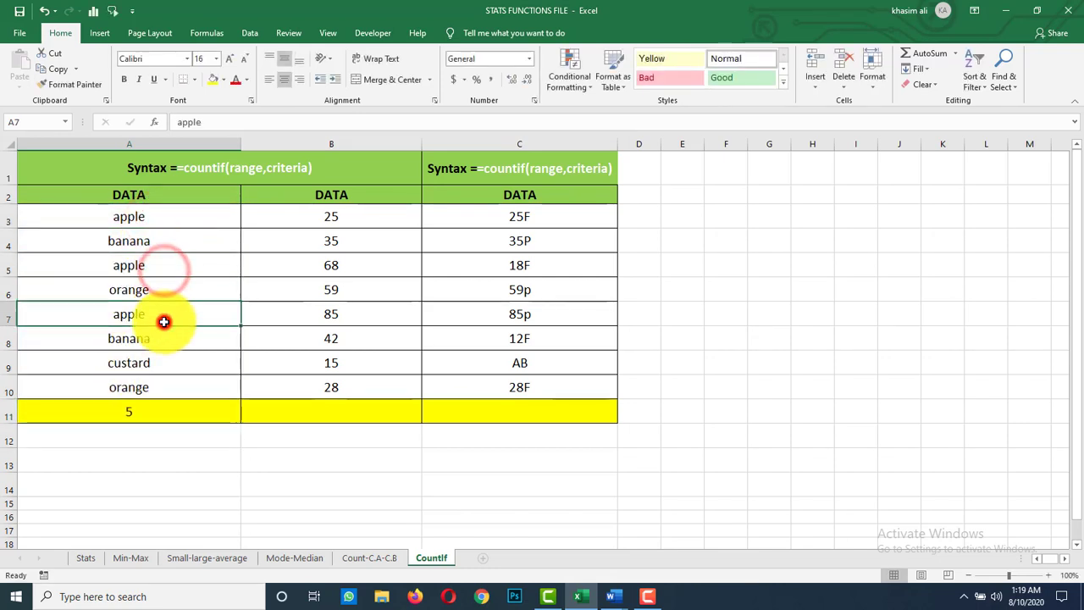
click(169, 388)
click(164, 291)
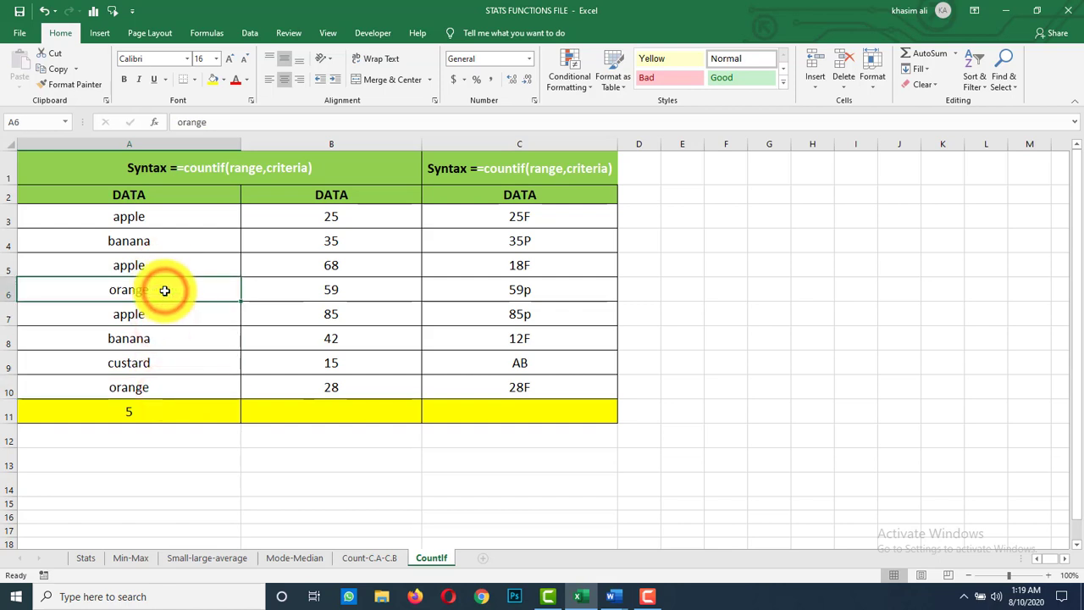
Examine the numbers in B3:B10 that the count in cell B11 draws on.
click(378, 480)
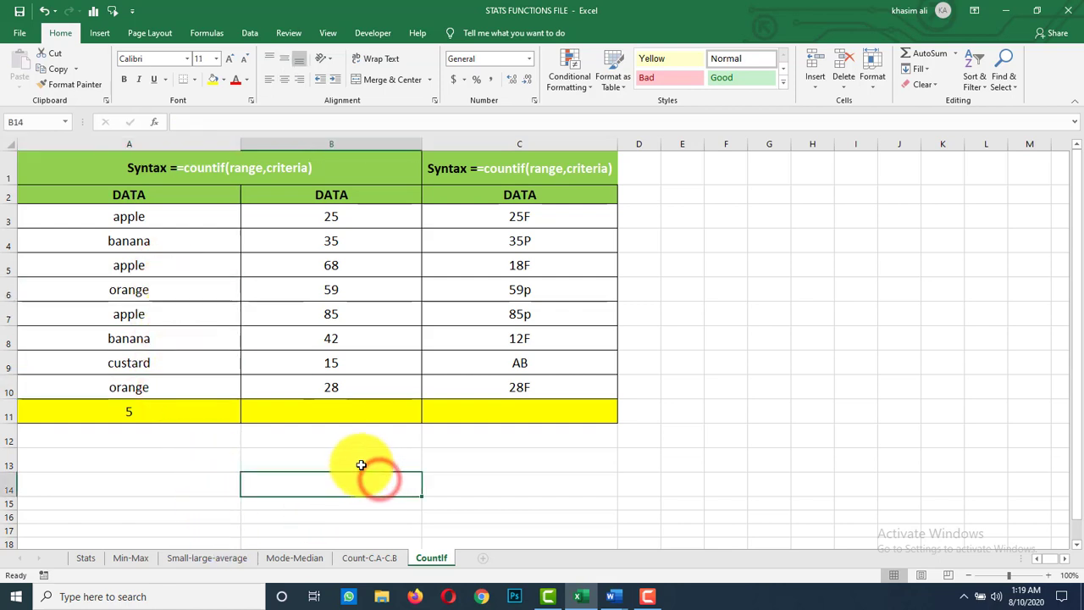
click(358, 406)
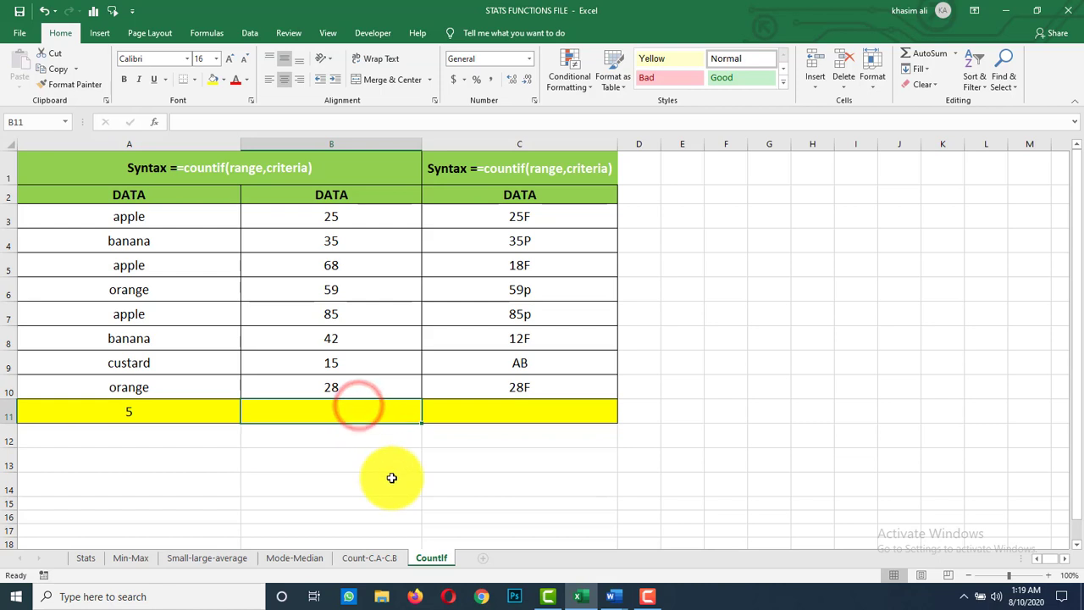
drag(366, 212, 370, 387)
click(374, 409)
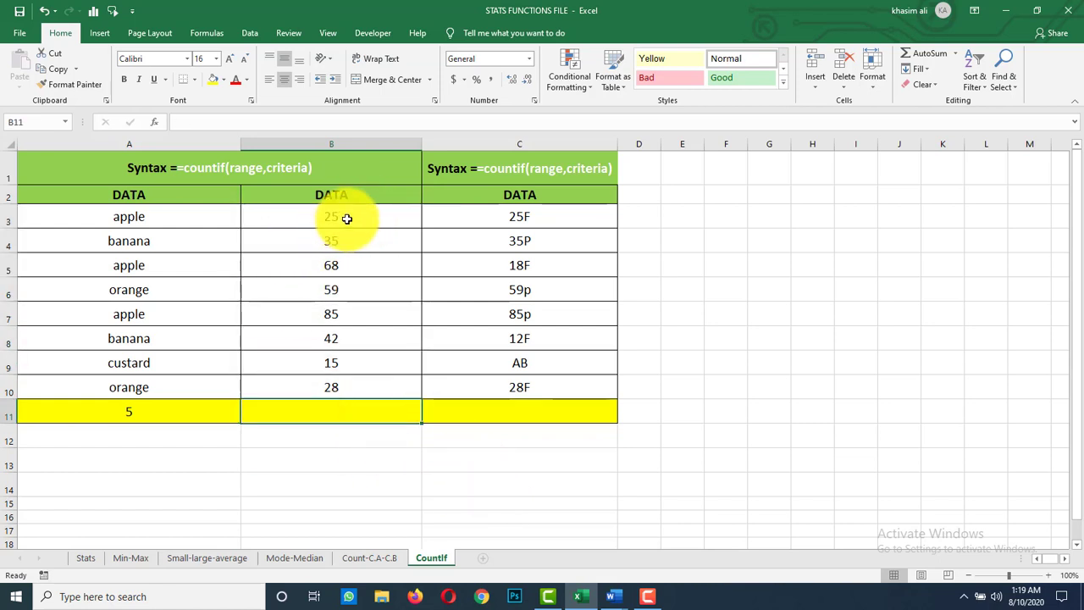
drag(346, 218, 353, 385)
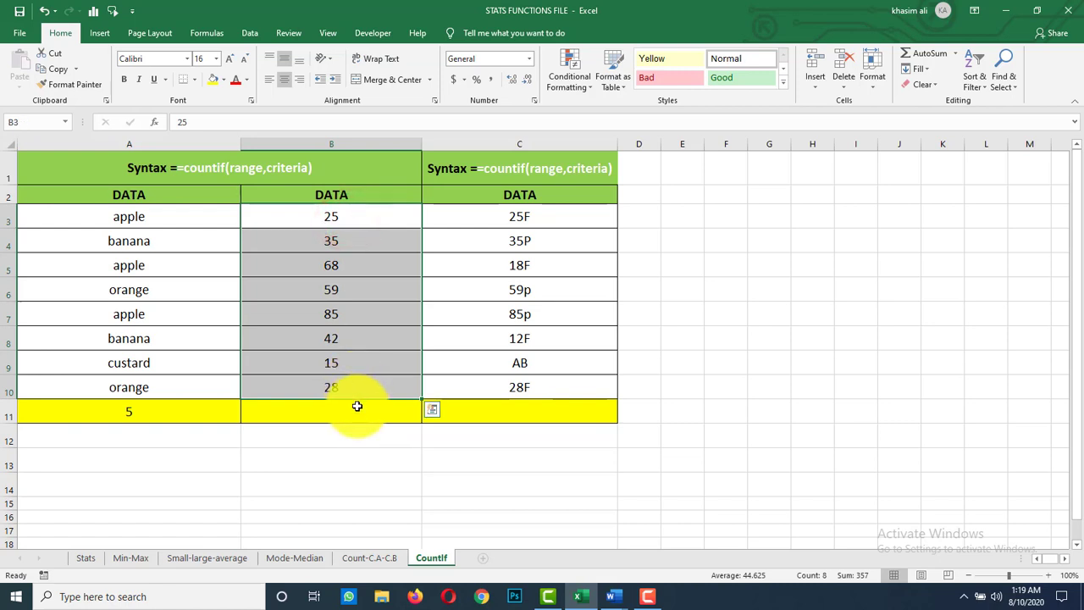
click(359, 406)
click(424, 452)
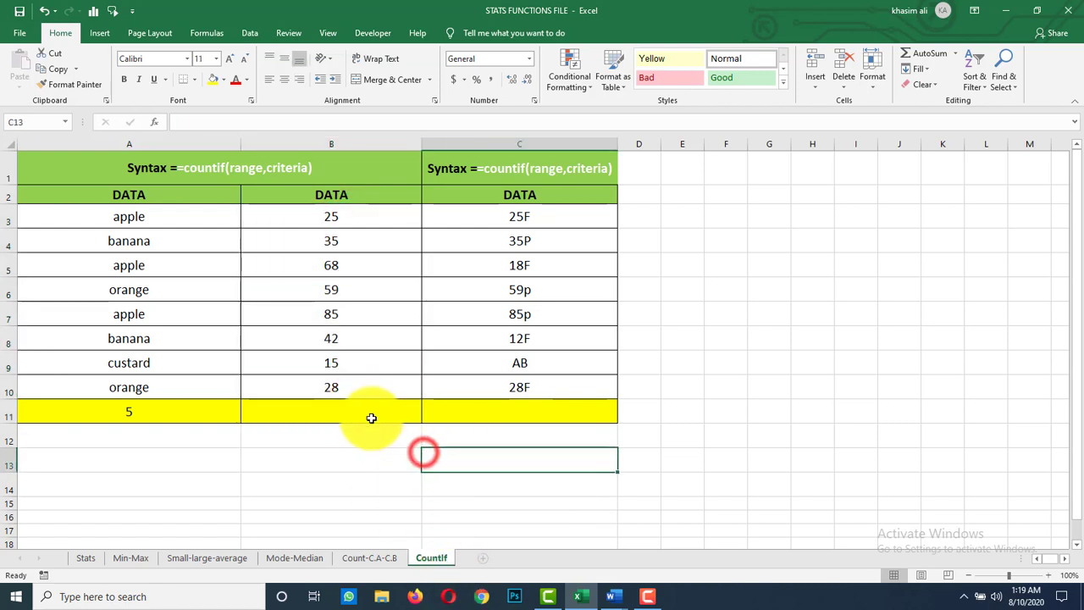
Enter =COUNTIF(B3:B10,">50") in cell B11 to count the numbers greater than 50.
click(370, 412)
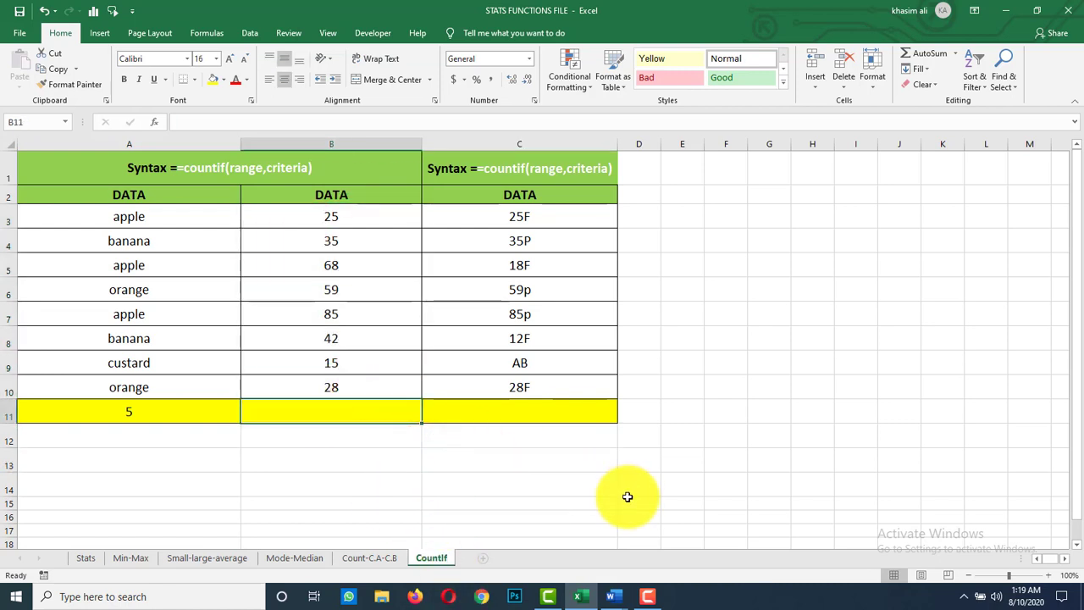
text(=co)
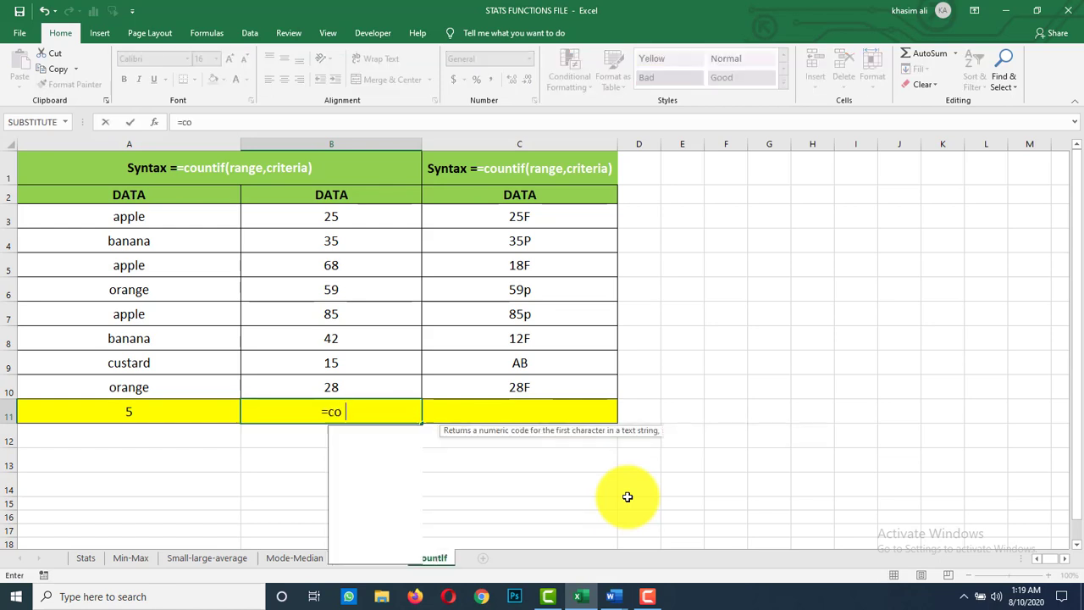
text(untif()
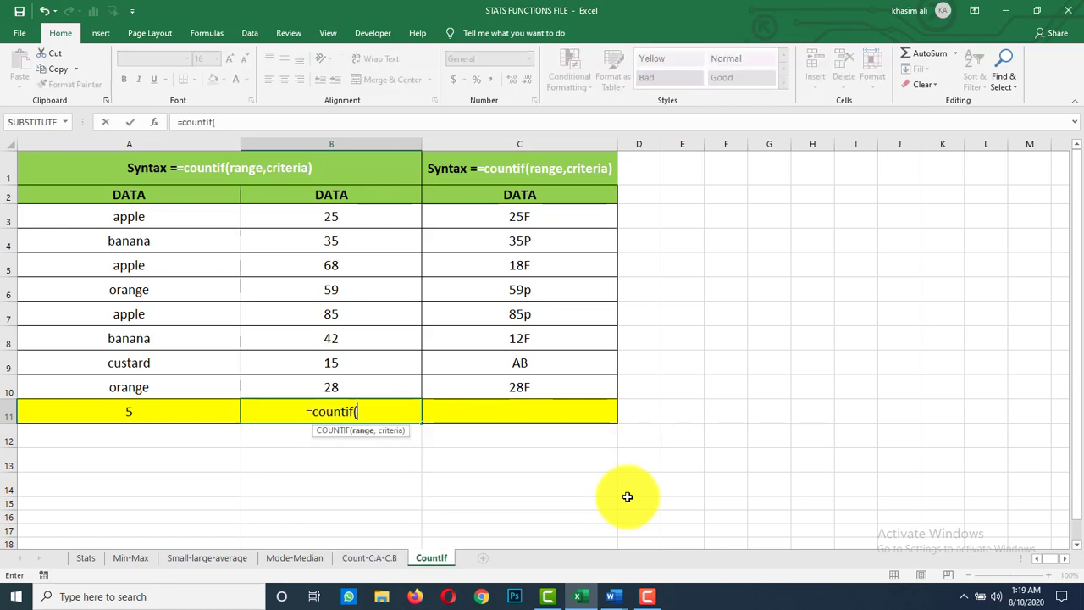
drag(376, 216, 388, 377)
text(,">50)
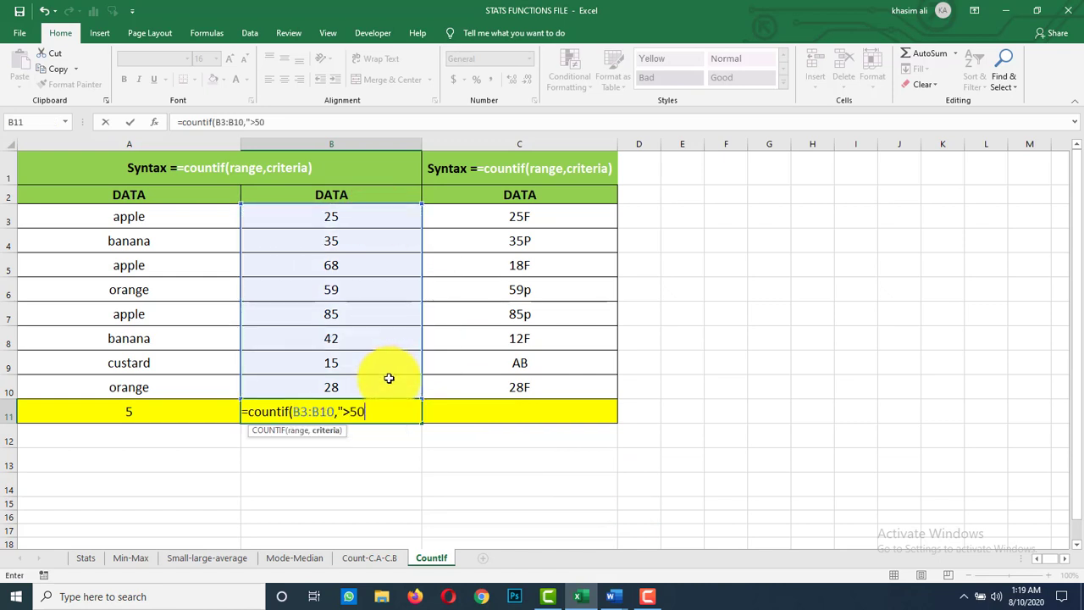
text("))
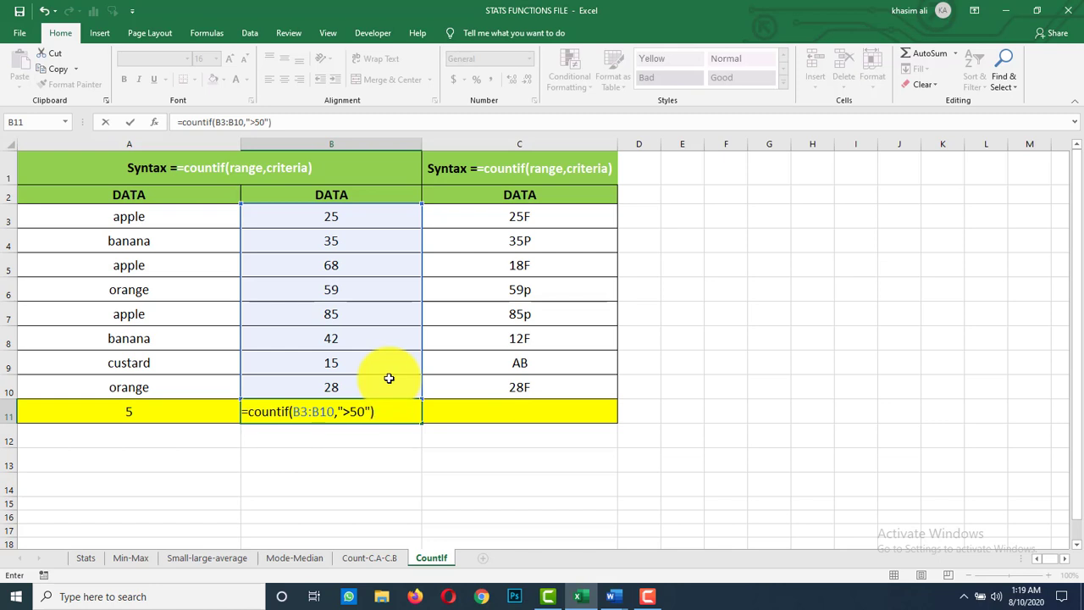
key(Return)
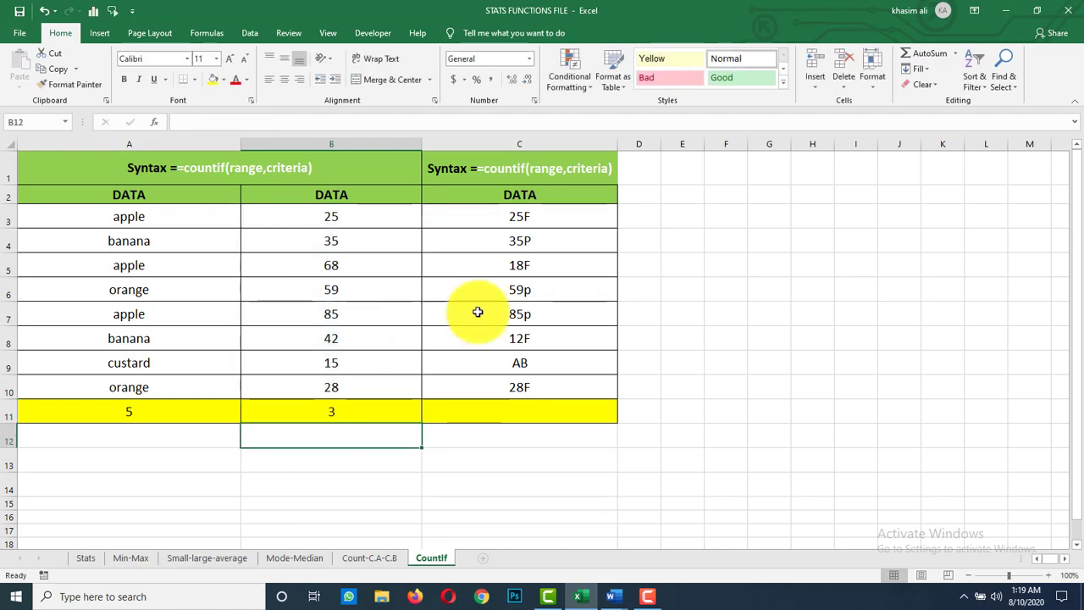
Check the B5:B7 values above 50 against the COUNTIF result in B11.
click(358, 265)
drag(358, 266, 358, 310)
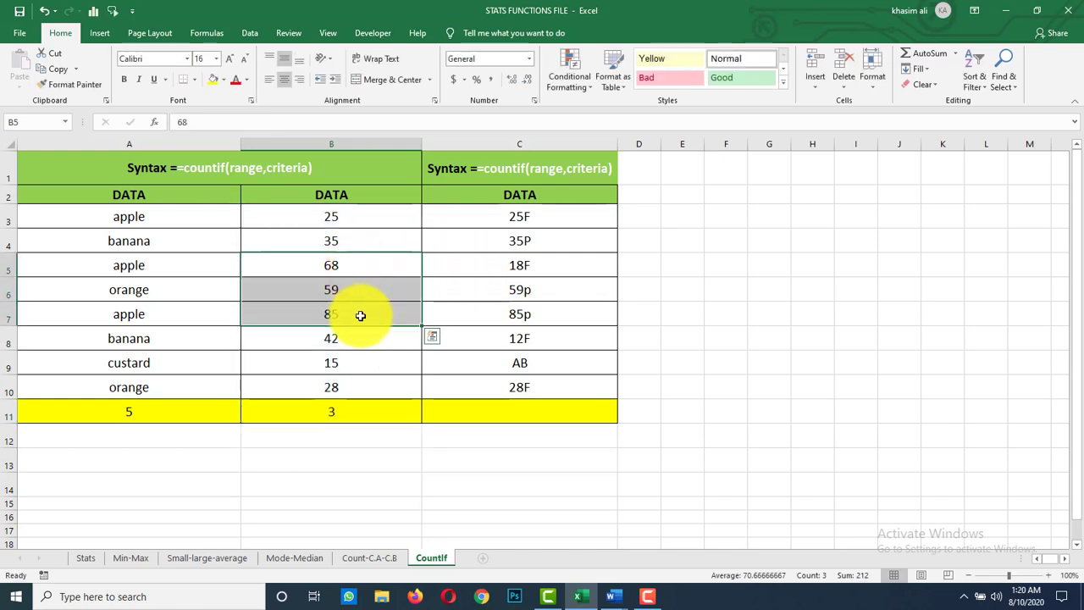
click(354, 411)
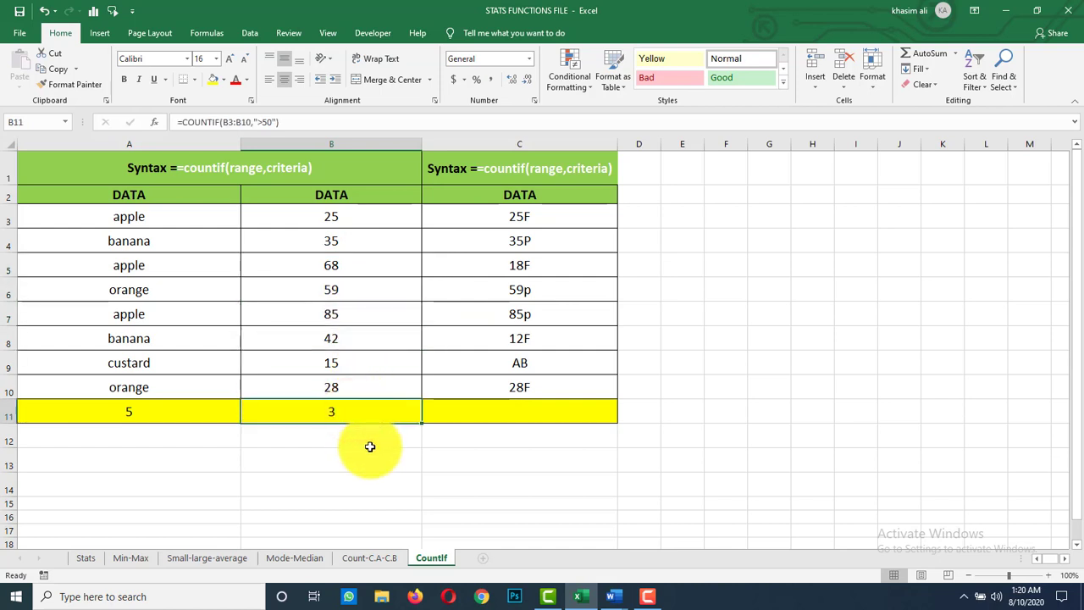
click(369, 446)
click(364, 411)
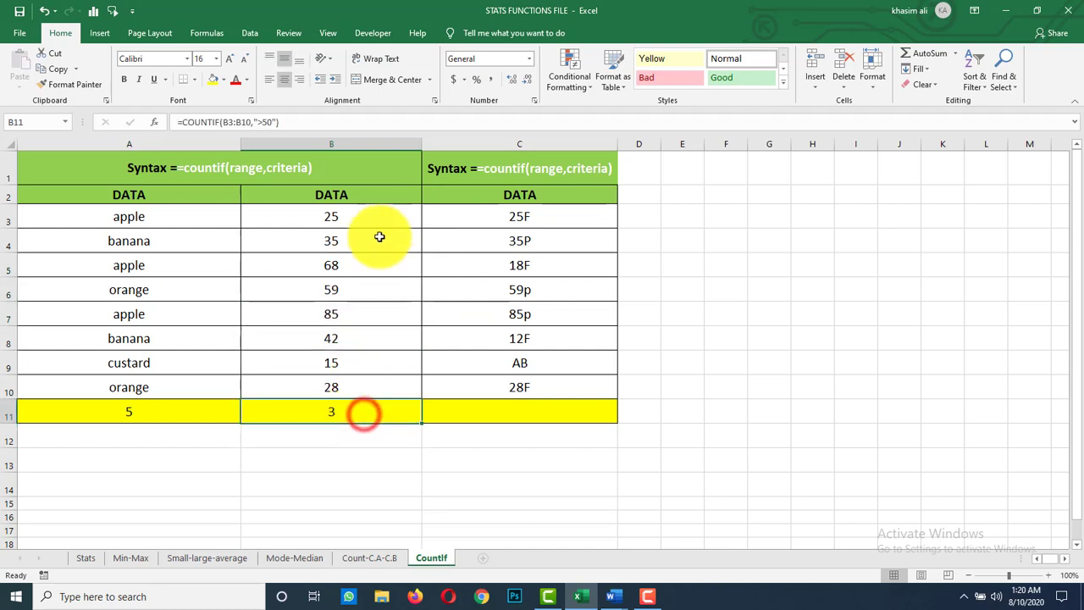
Examine the codes in C3:C10, comparing the entries that end in F with those ending in P.
click(576, 405)
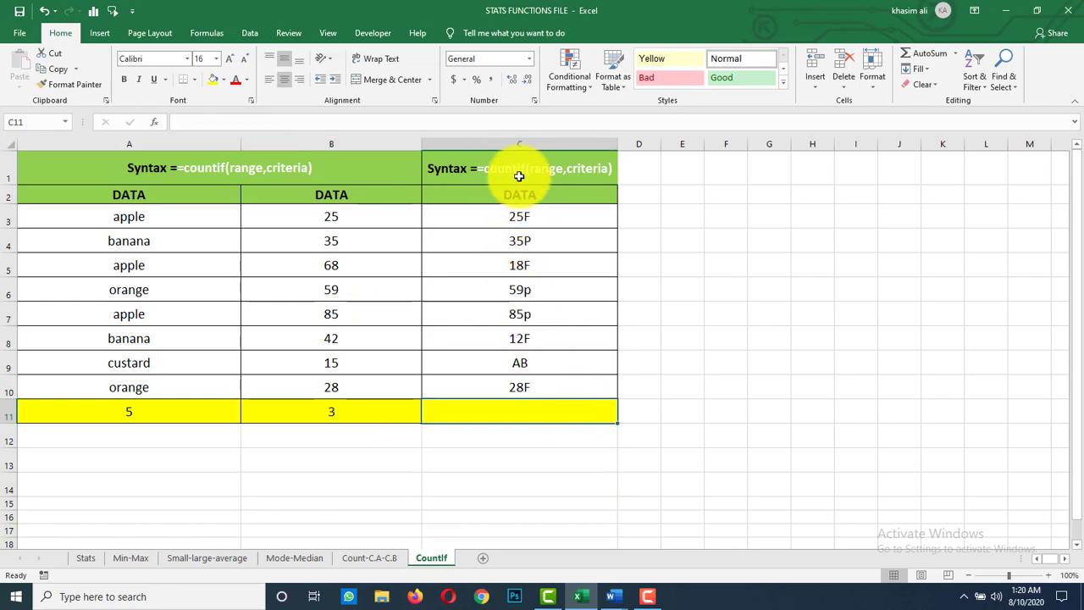
click(536, 142)
click(563, 265)
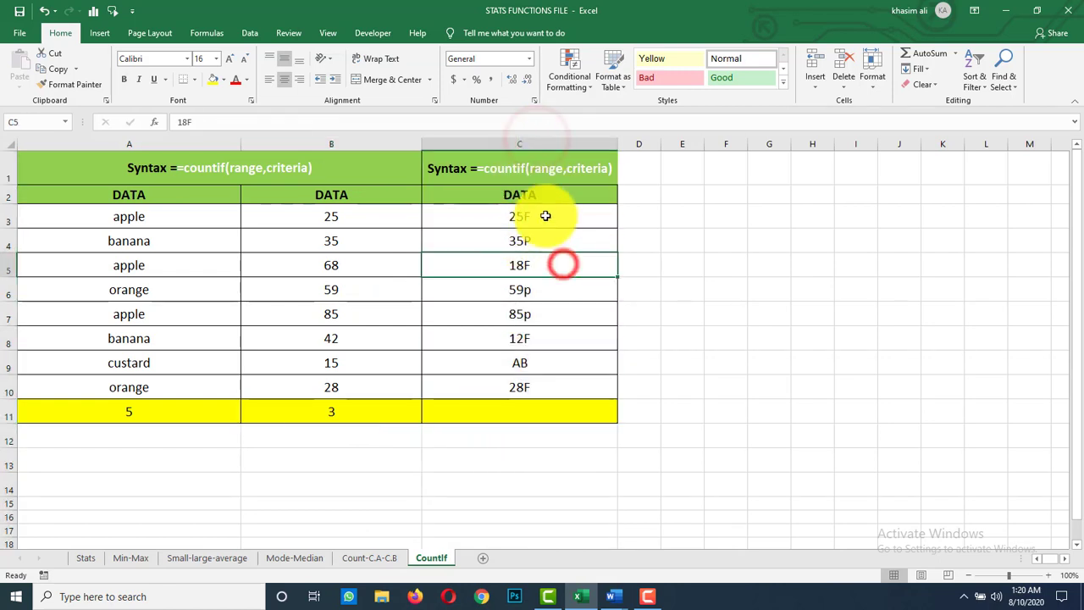
click(546, 216)
click(551, 241)
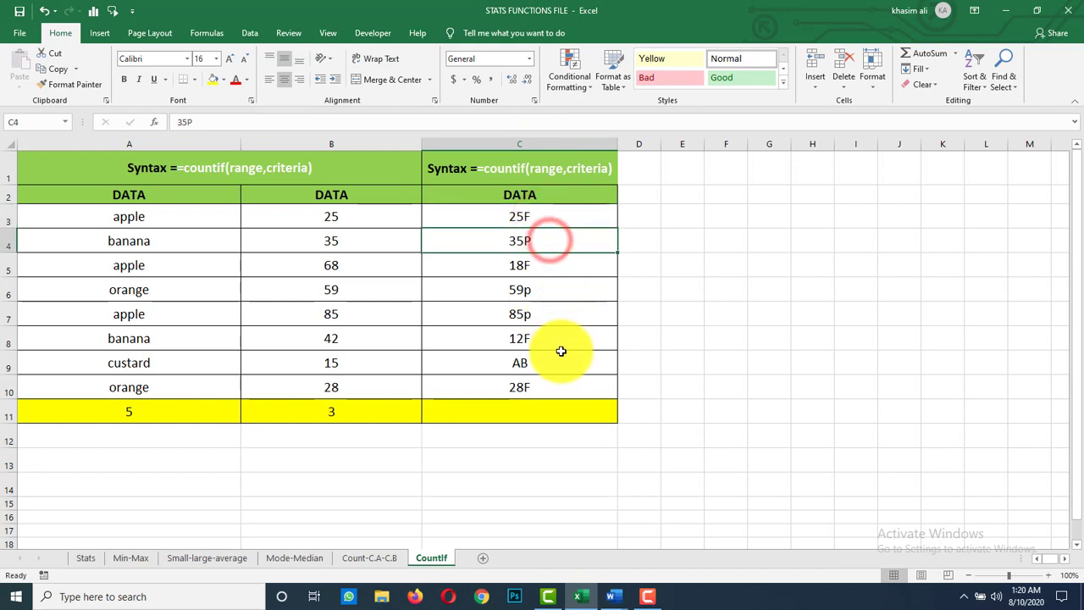
click(547, 220)
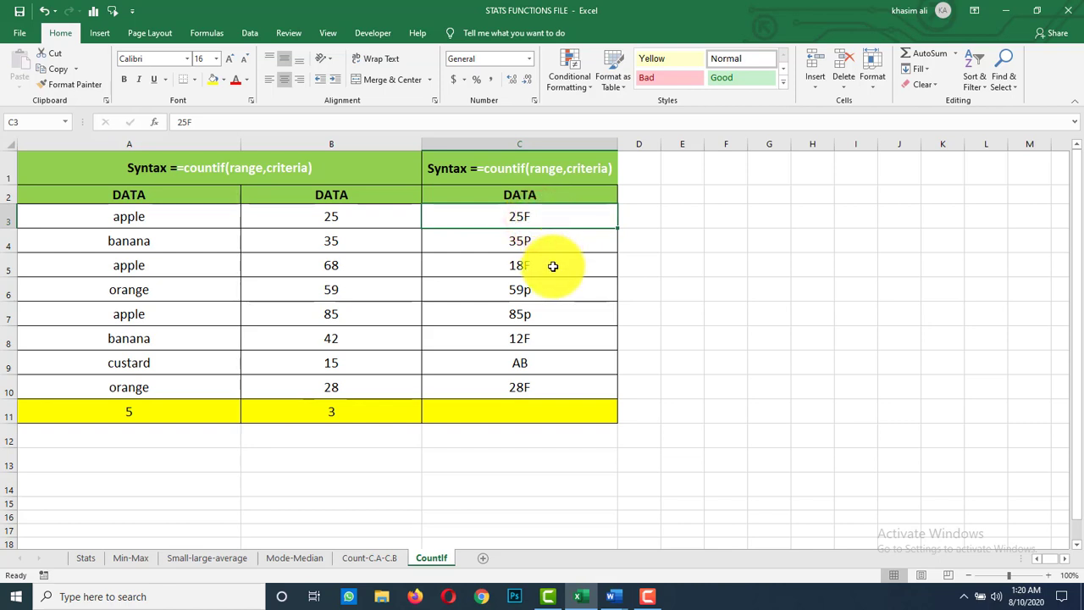
click(549, 241)
click(571, 409)
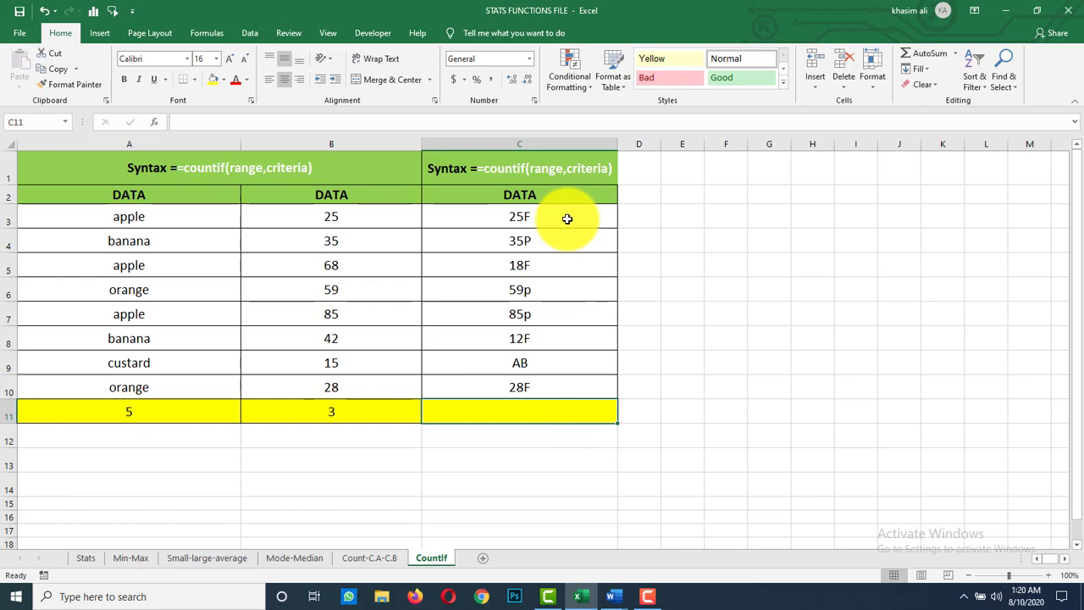
drag(568, 218, 564, 387)
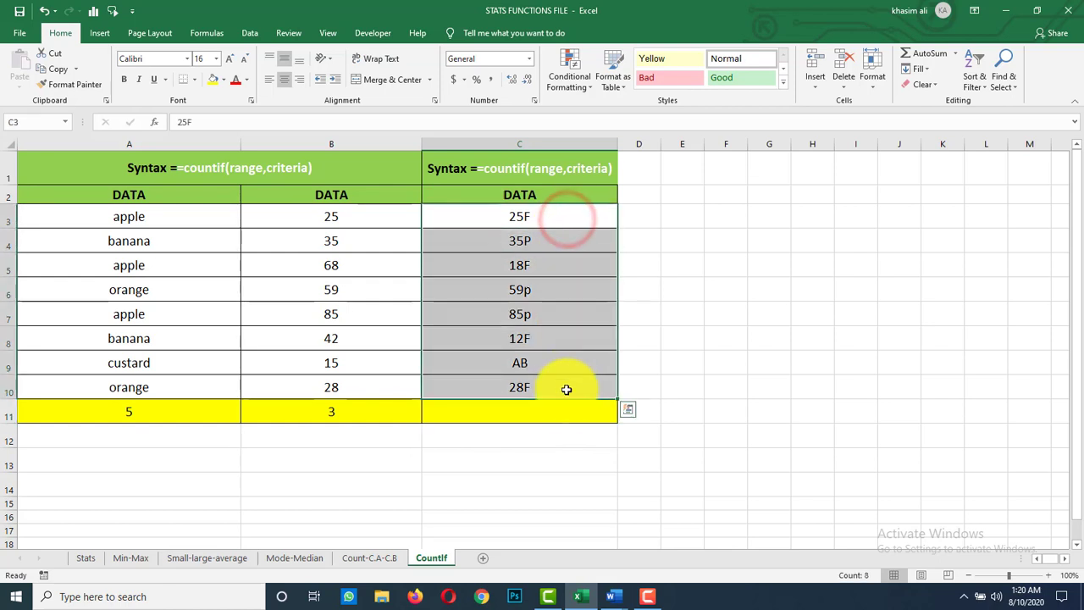
Enter =COUNTIF(C3:C10,"*p") in cell C11 to count the codes ending in p.
click(564, 408)
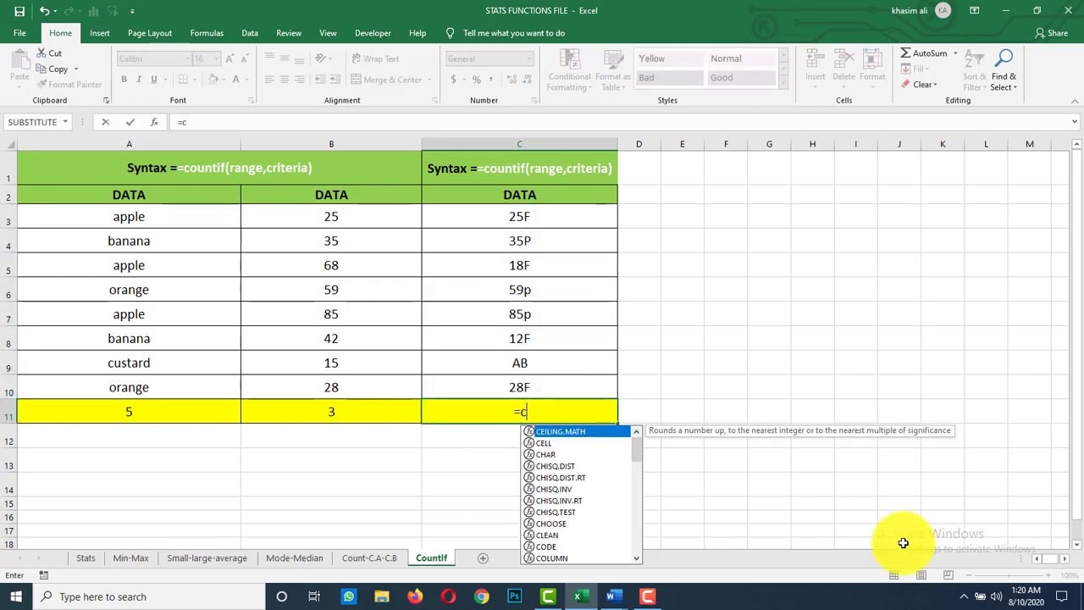
text(=countif()
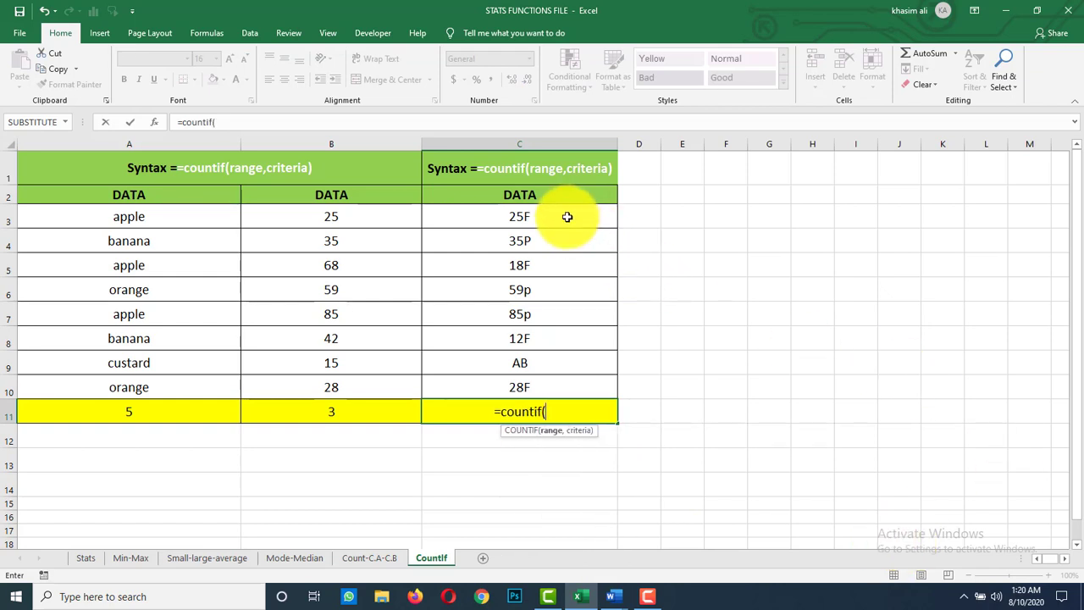
drag(564, 218, 566, 380)
text(,"*p"))
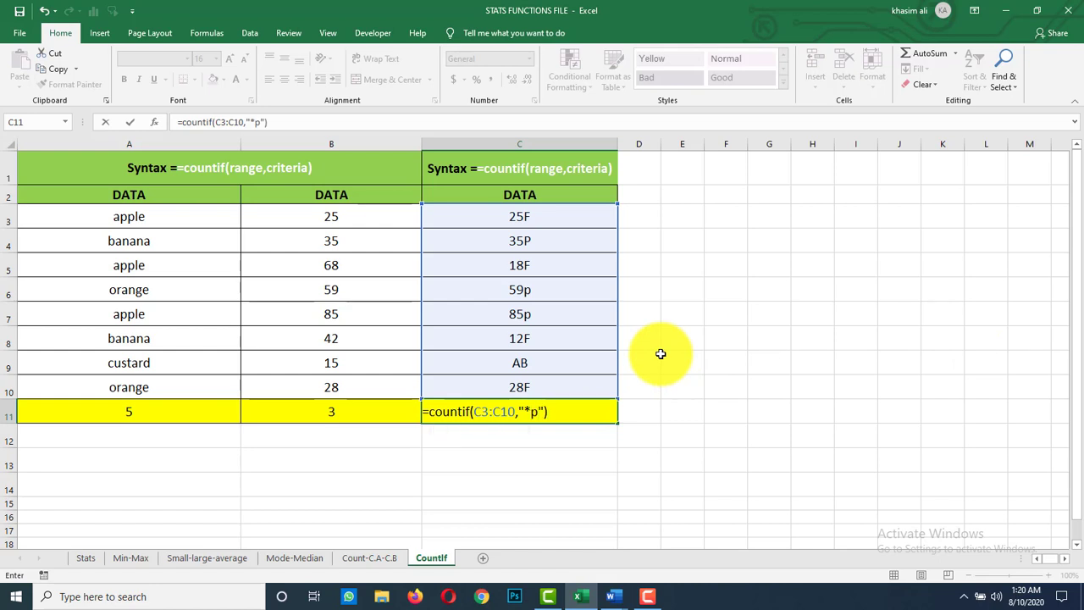
key(Return)
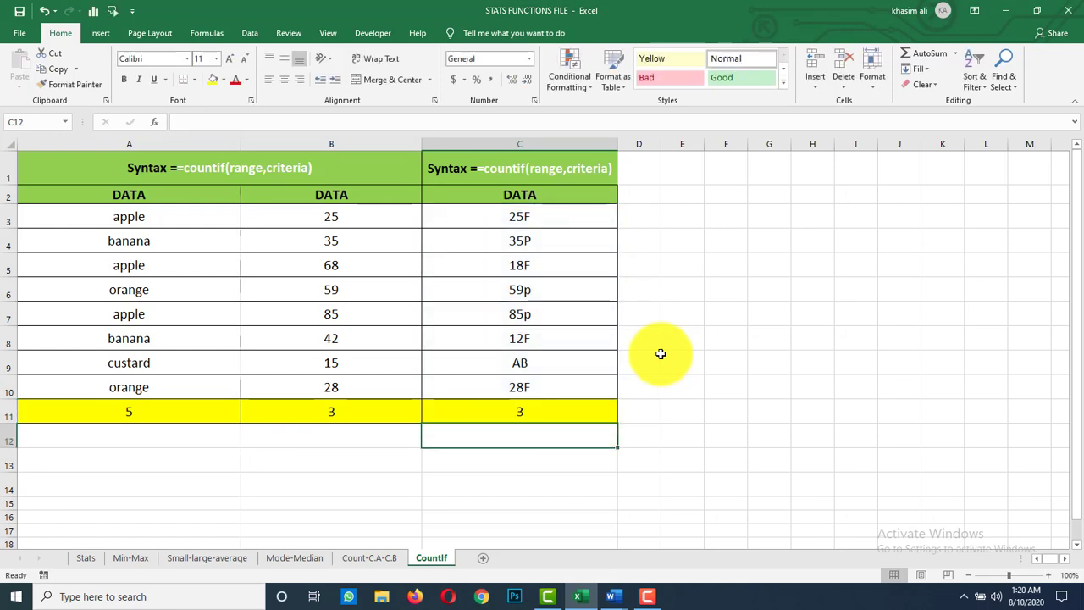
Change the C11 COUNTIF criterion to "*f" to count the codes ending in F, and inspect the result.
click(566, 414)
double_click(566, 412)
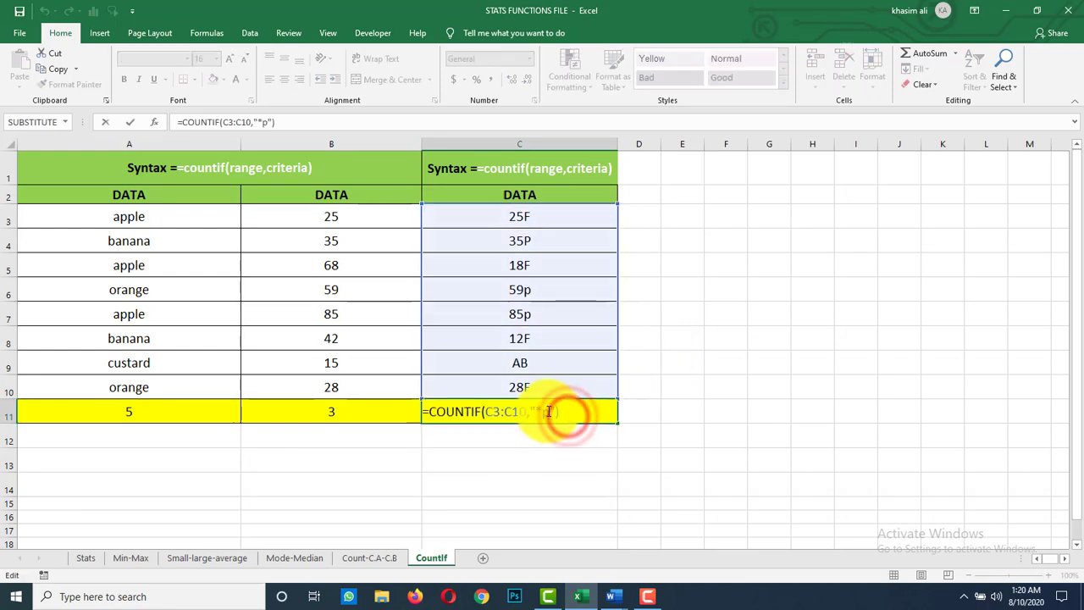
key(BackSpace)
text(F)
key(Return)
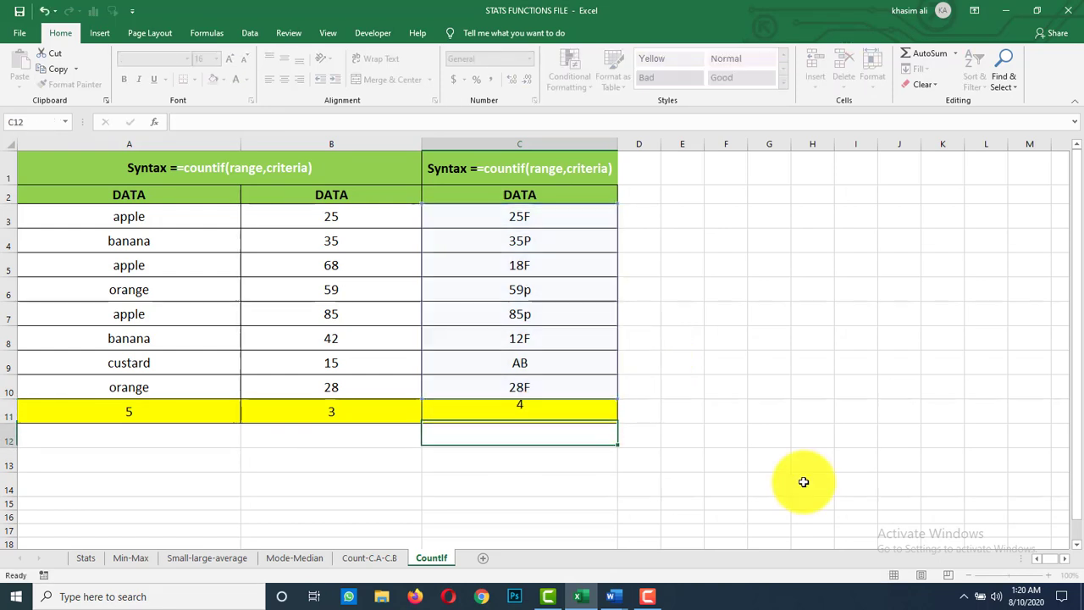
click(557, 411)
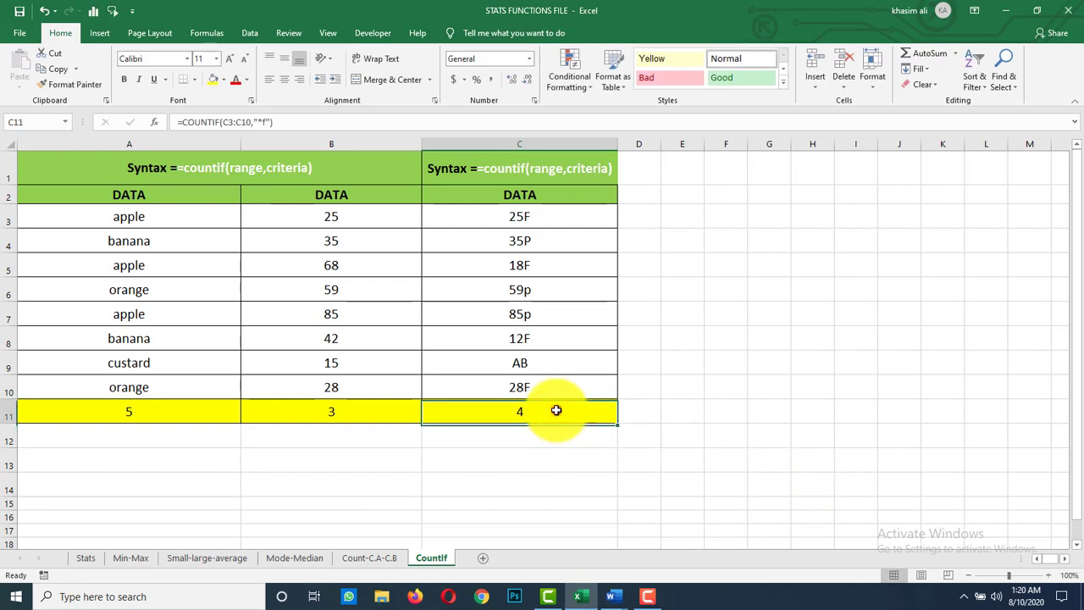
click(557, 411)
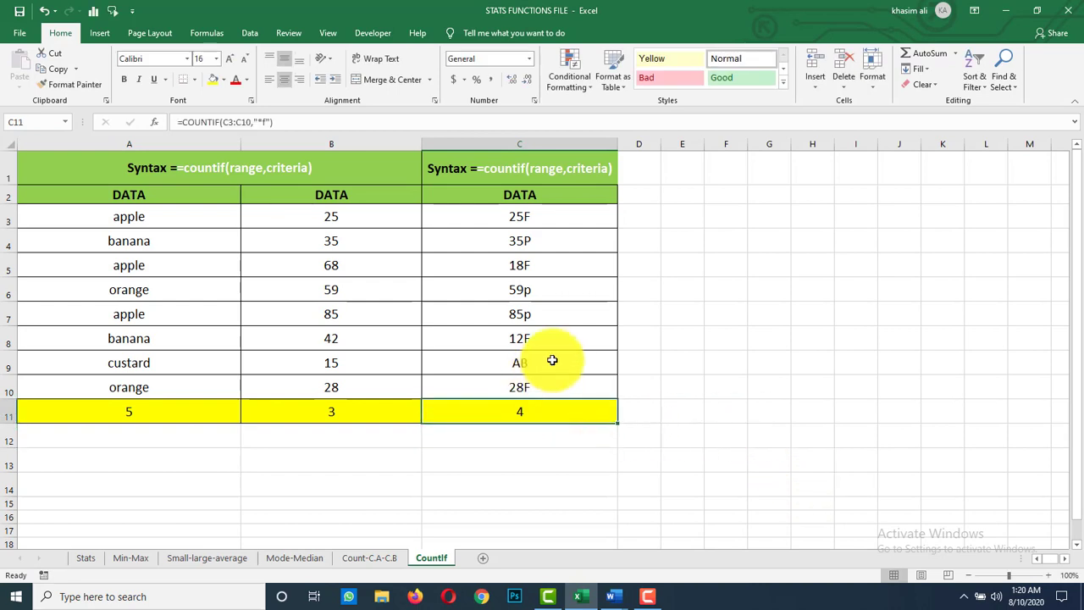
Replace the criterion in the C11 COUNTIF formula with "ab" to count the AB entry, and review the result.
click(552, 361)
double_click(554, 413)
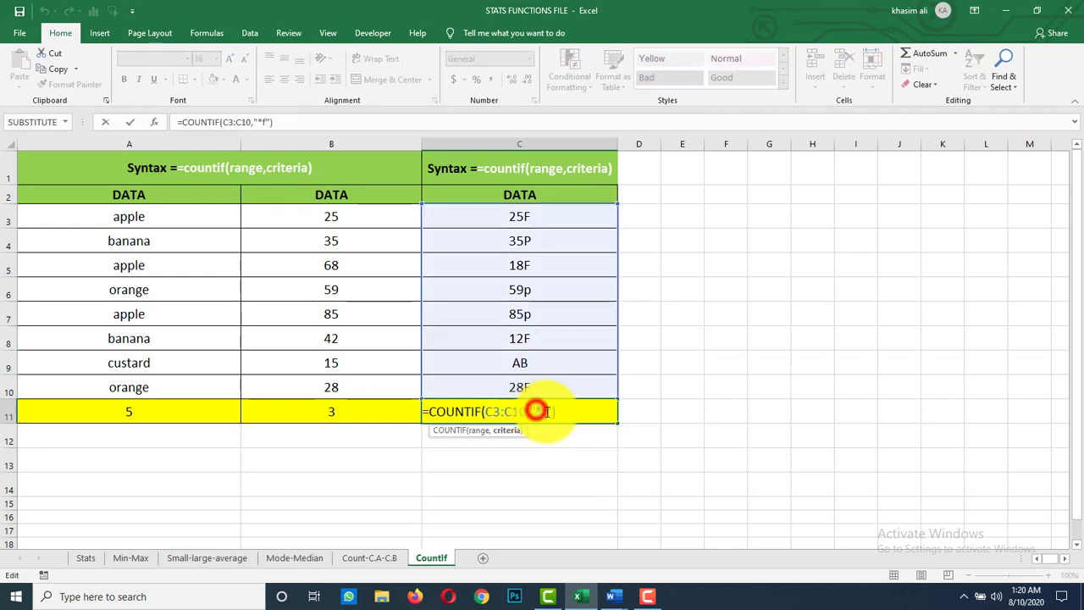
double_click(537, 411)
text(ab)
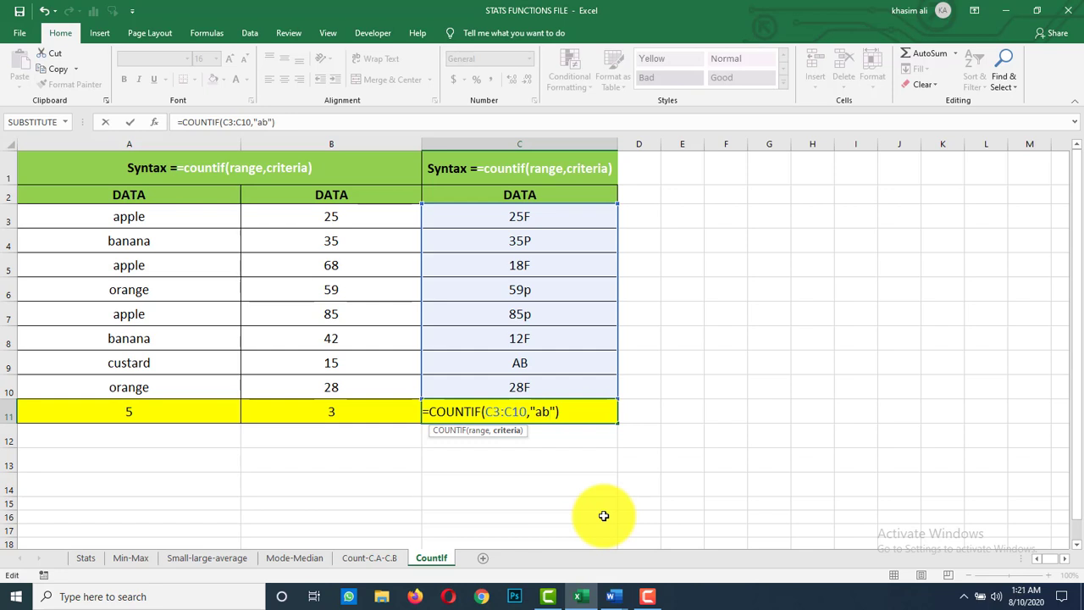
key(Return)
click(594, 413)
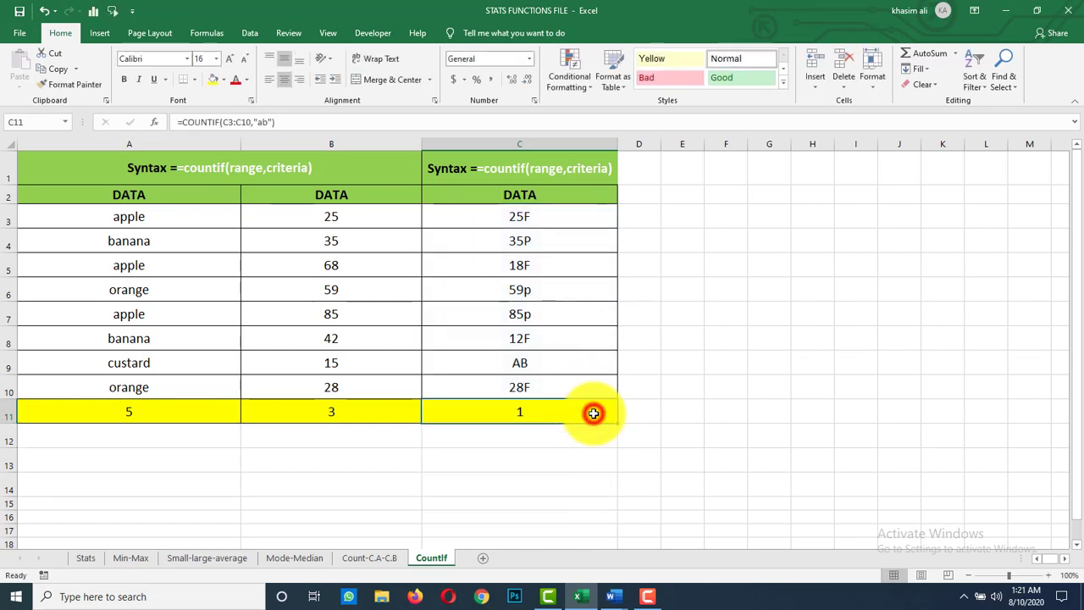
click(677, 441)
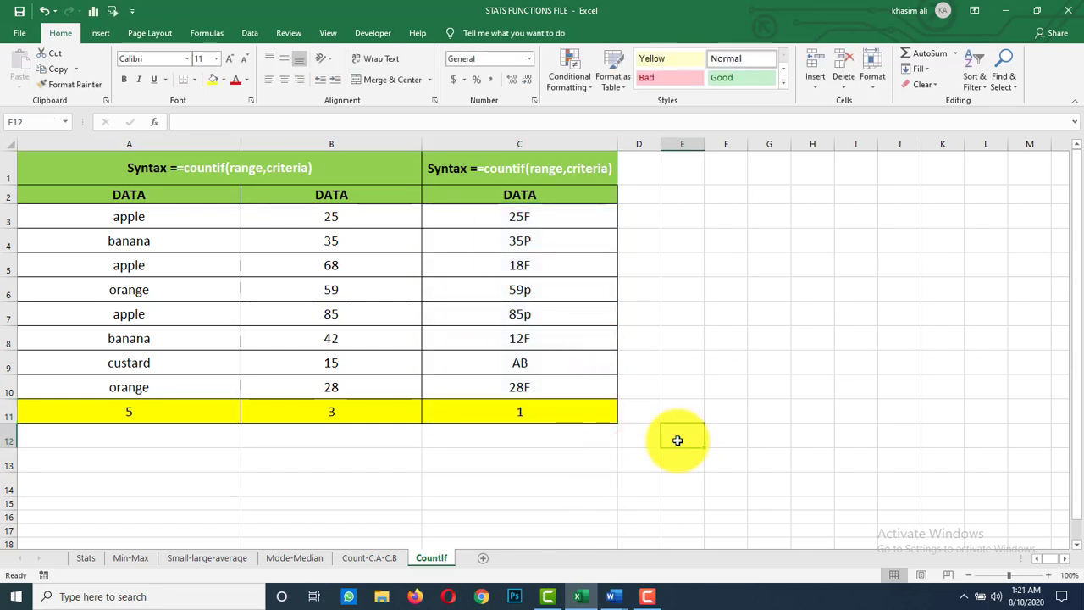